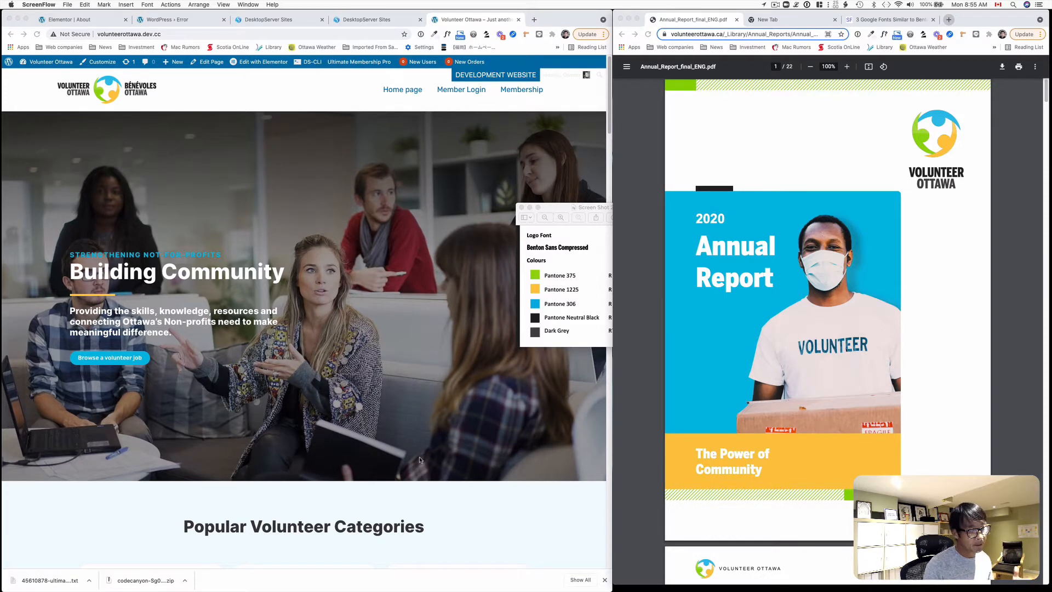
{"action": "scroll", "coordinate": [419, 456], "scroll_direction": "down", "scroll_amount": 1}
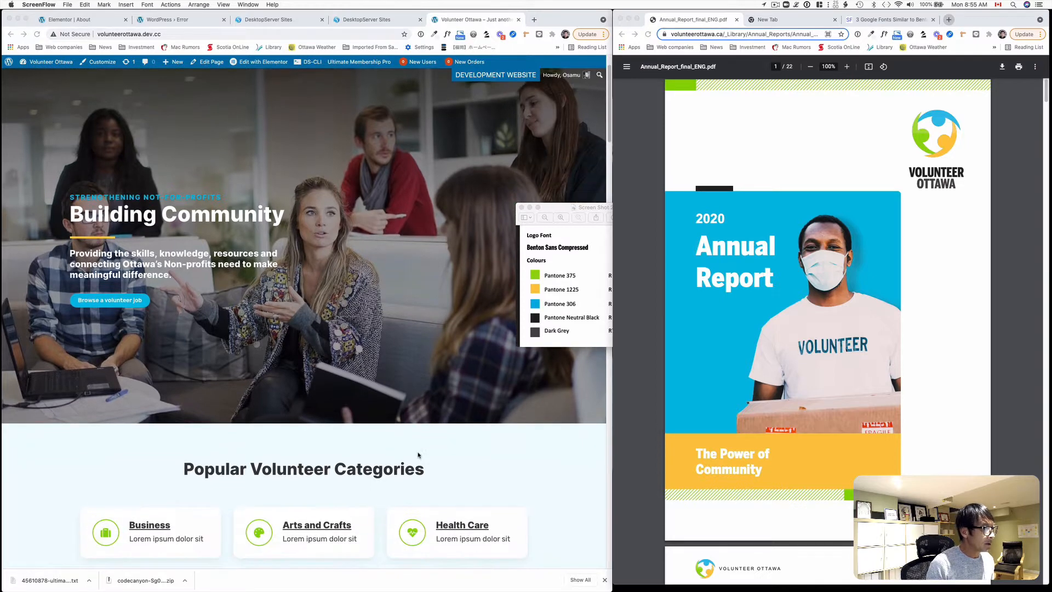
{"action": "scroll", "coordinate": [420, 456], "scroll_direction": "up", "scroll_amount": 1}
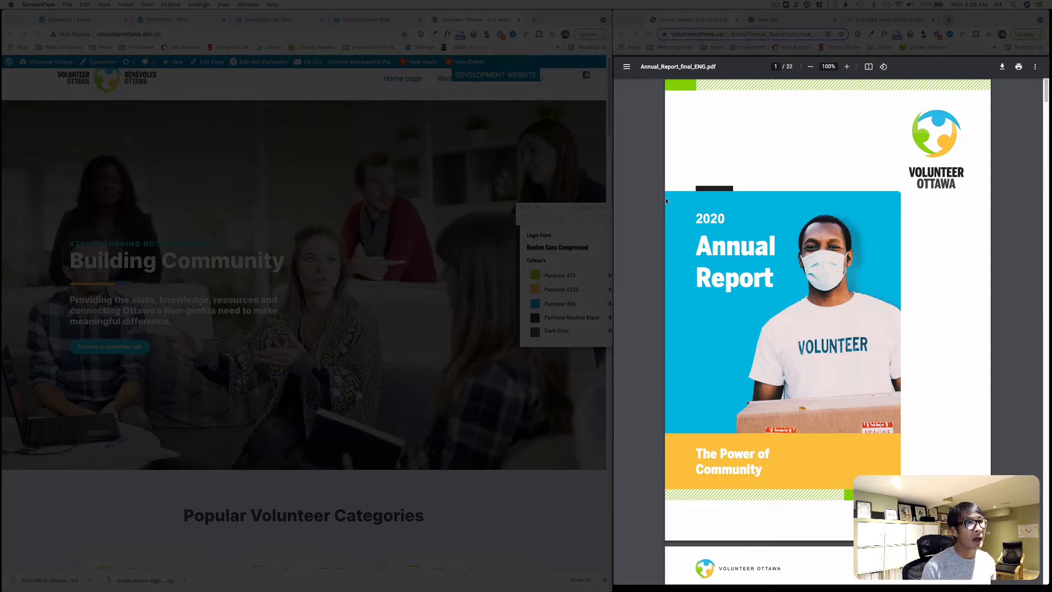
Step: Examine the colour blocks, headings and portrait styling on the first three pages of the 2020 annual report
{"action": "scroll", "coordinate": [820, 205], "scroll_direction": "down", "scroll_amount": 3}
{"action": "scroll", "coordinate": [820, 206], "scroll_direction": "down", "scroll_amount": 20}
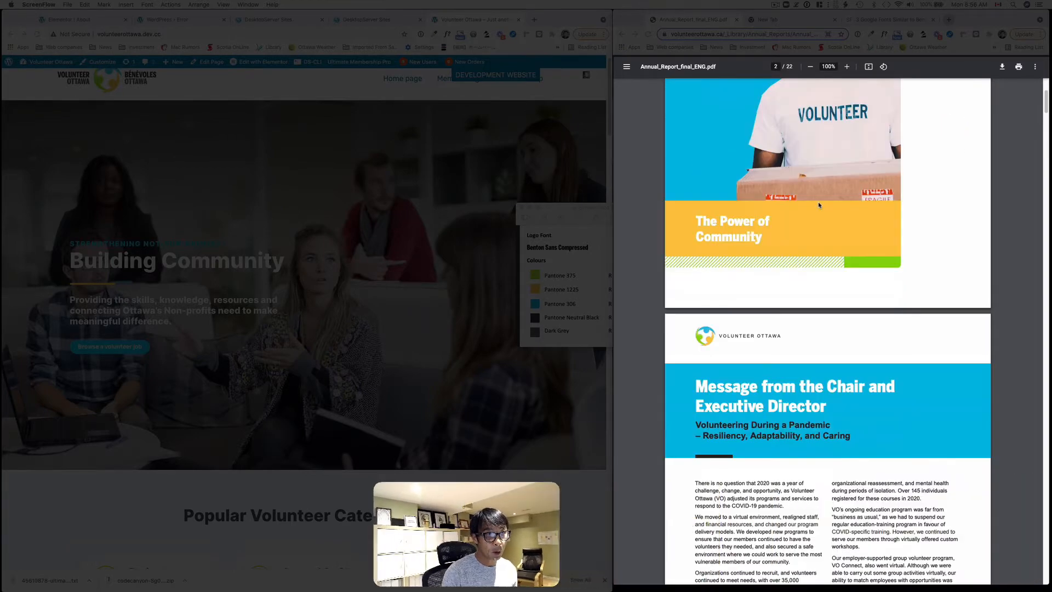
{"action": "scroll", "coordinate": [817, 205], "scroll_direction": "down", "scroll_amount": 10}
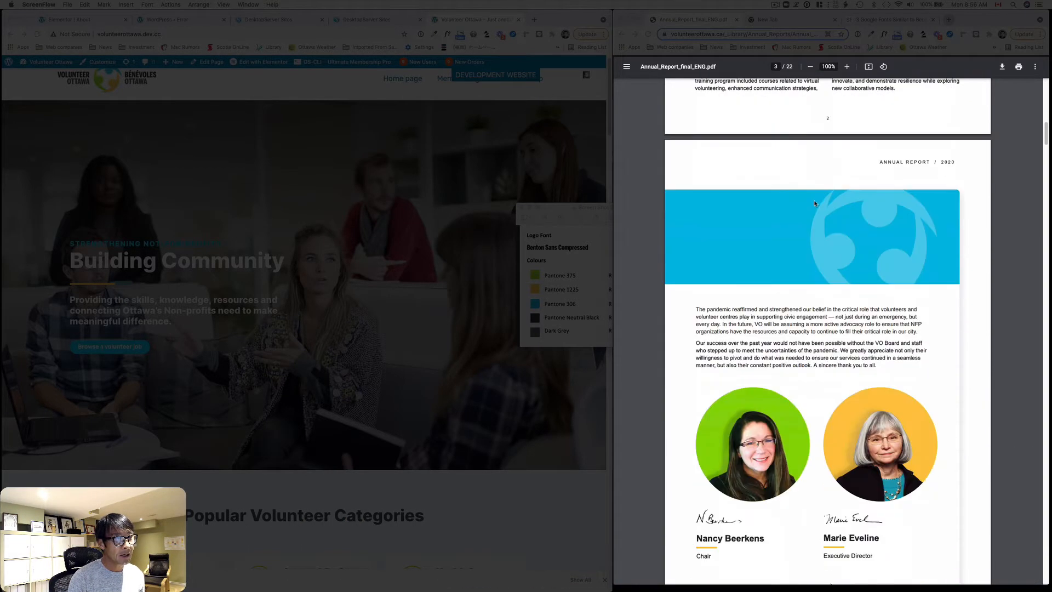
{"action": "scroll", "coordinate": [813, 203], "scroll_direction": "up", "scroll_amount": 5}
{"action": "scroll", "coordinate": [813, 199], "scroll_direction": "up", "scroll_amount": 1}
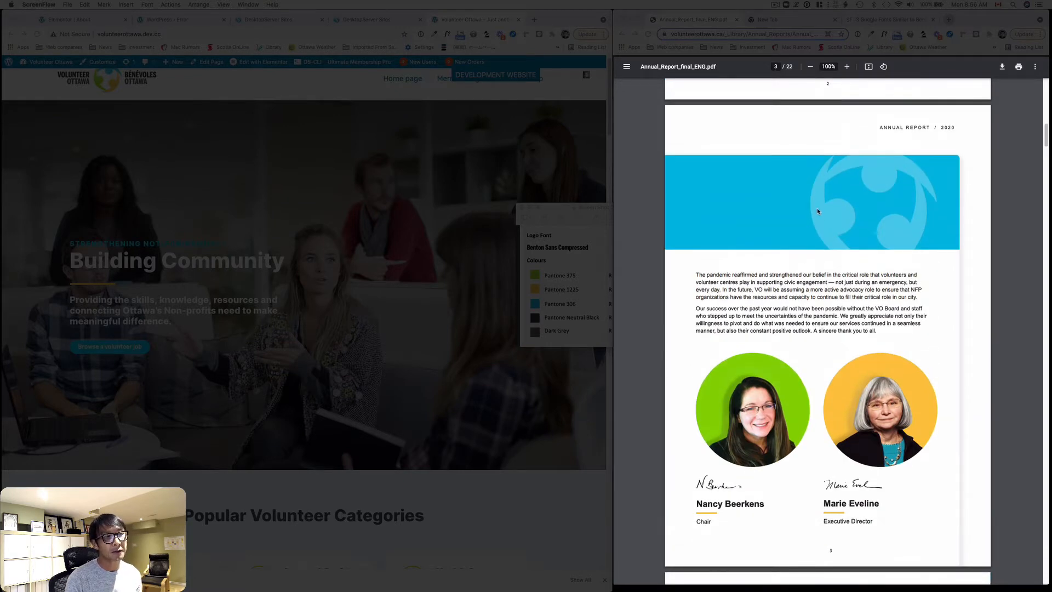
{"action": "scroll", "coordinate": [819, 218], "scroll_direction": "down", "scroll_amount": 2}
{"action": "scroll", "coordinate": [819, 218], "scroll_direction": "down", "scroll_amount": 5}
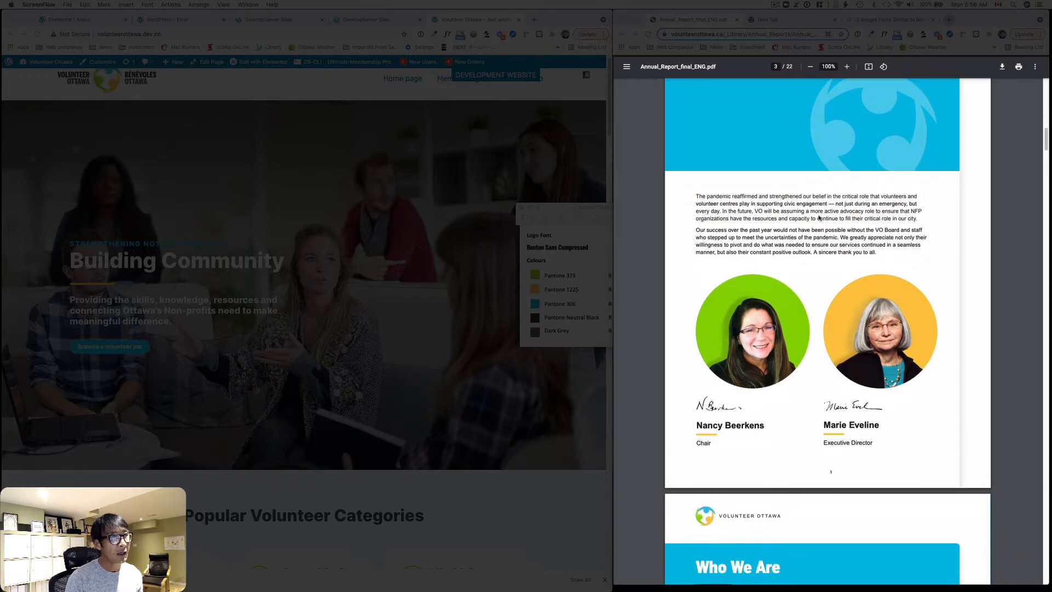
{"action": "scroll", "coordinate": [818, 217], "scroll_direction": "up", "scroll_amount": 10}
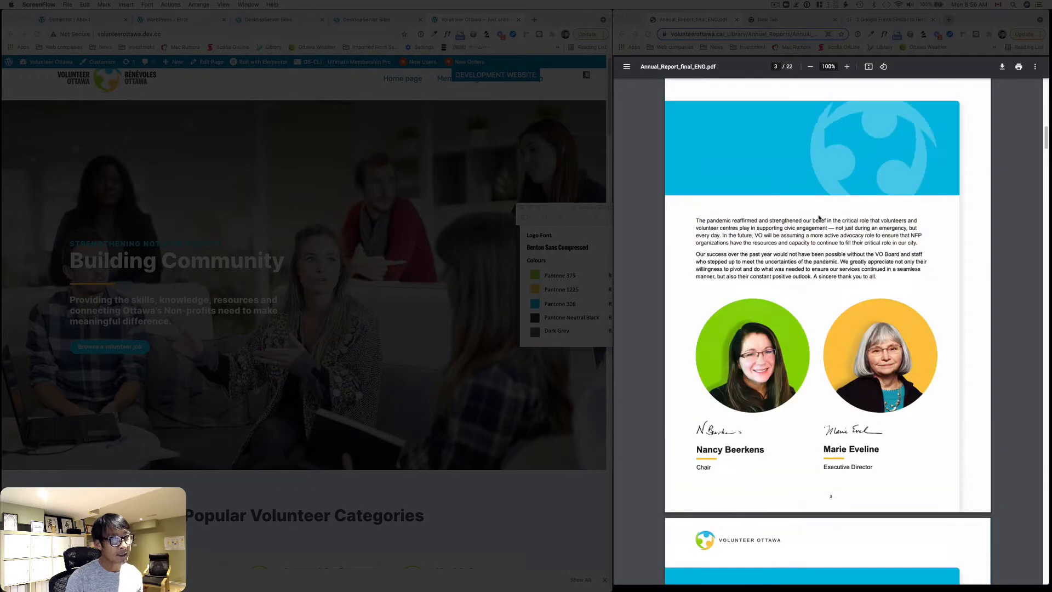
{"action": "scroll", "coordinate": [815, 216], "scroll_direction": "up", "scroll_amount": 10}
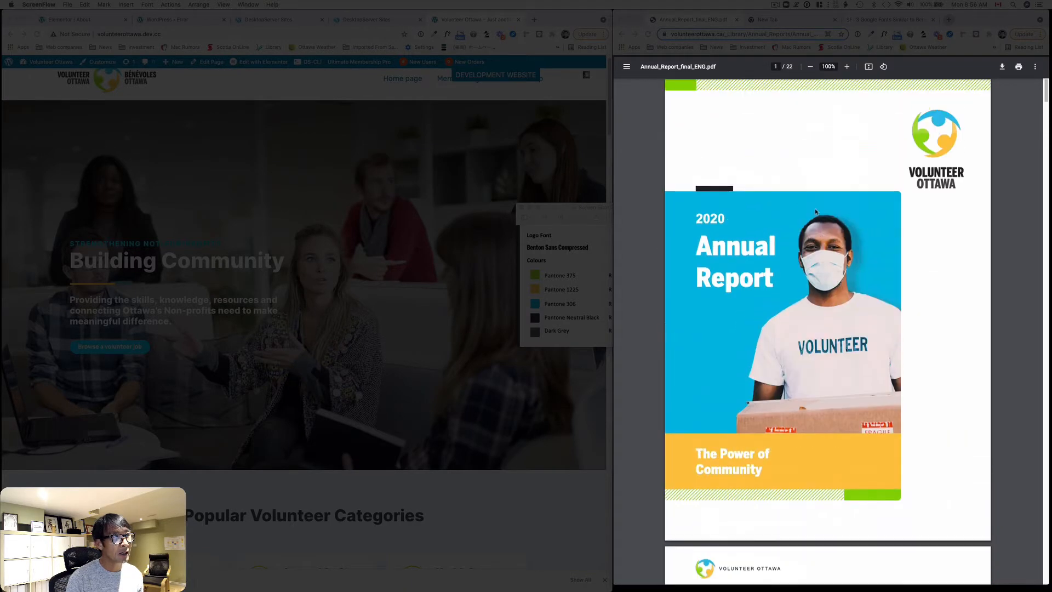
Step: Review the annual report's cover and the Message from the Chair and Executive Director page for brand colours and heading fonts
{"action": "scroll", "coordinate": [935, 142], "scroll_direction": "down", "scroll_amount": 5}
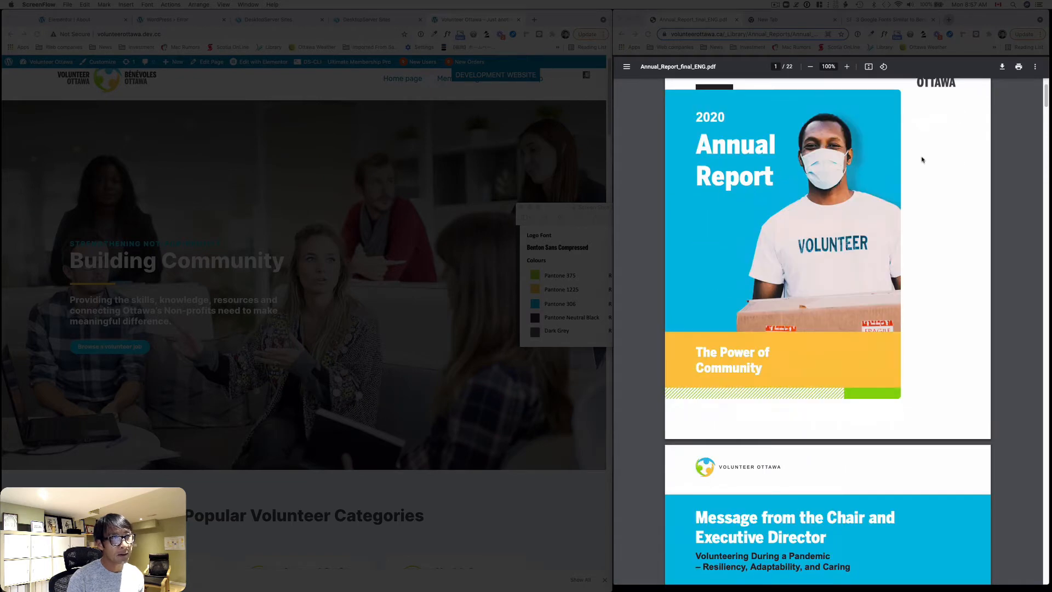
{"action": "scroll", "coordinate": [915, 173], "scroll_direction": "down", "scroll_amount": 8}
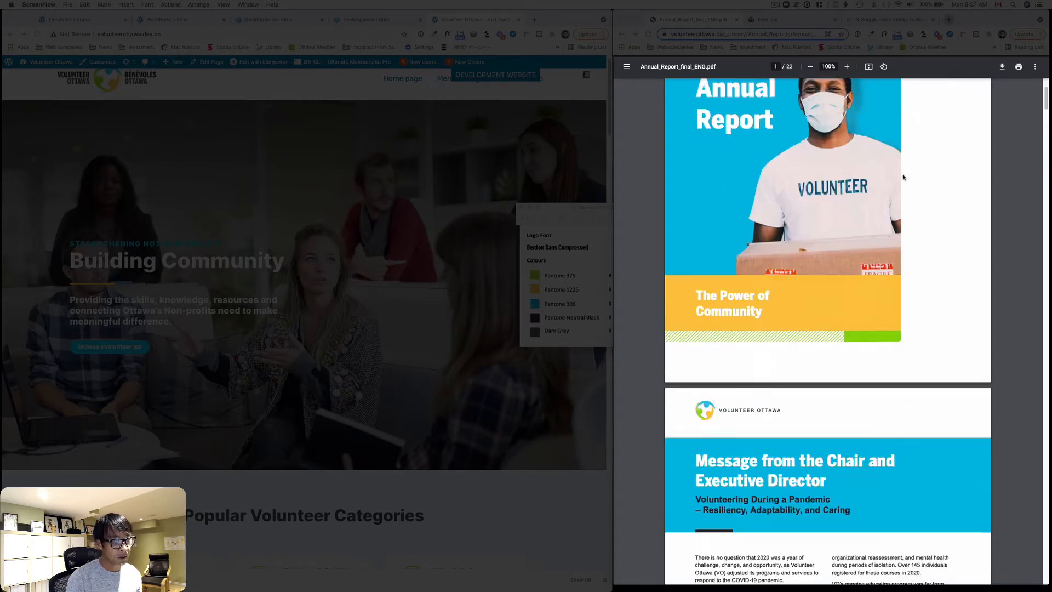
{"action": "scroll", "coordinate": [902, 179], "scroll_direction": "up", "scroll_amount": 8}
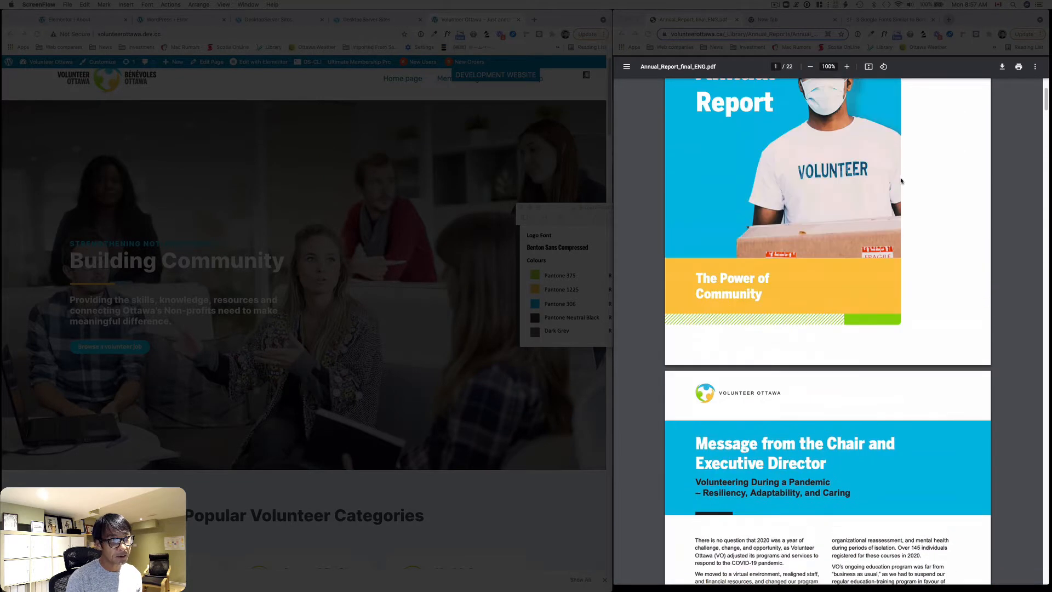
{"action": "scroll", "coordinate": [901, 181], "scroll_direction": "up", "scroll_amount": 4}
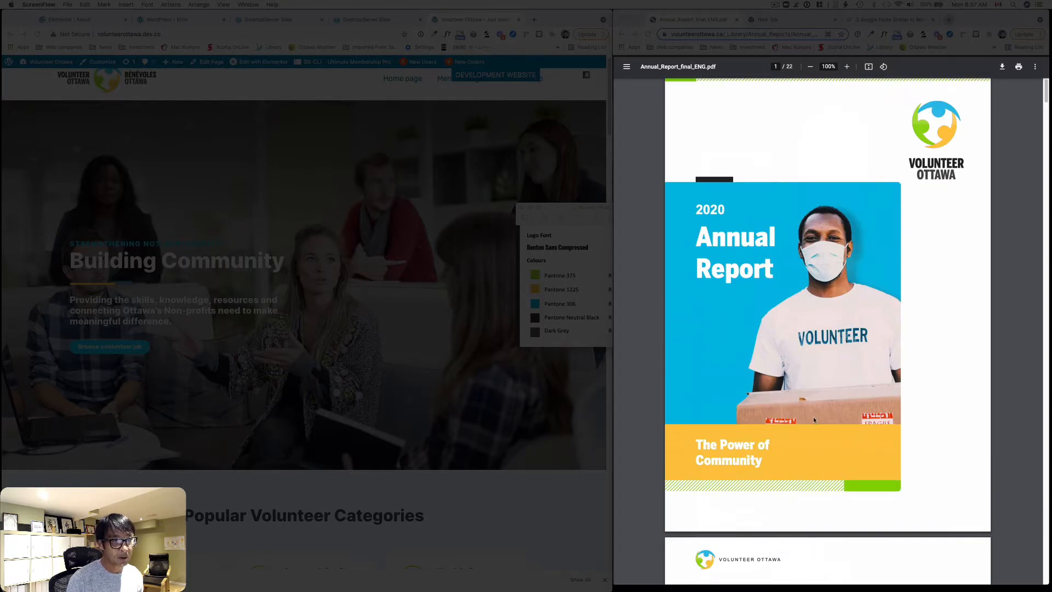
{"action": "scroll", "coordinate": [800, 401], "scroll_direction": "down", "scroll_amount": 2}
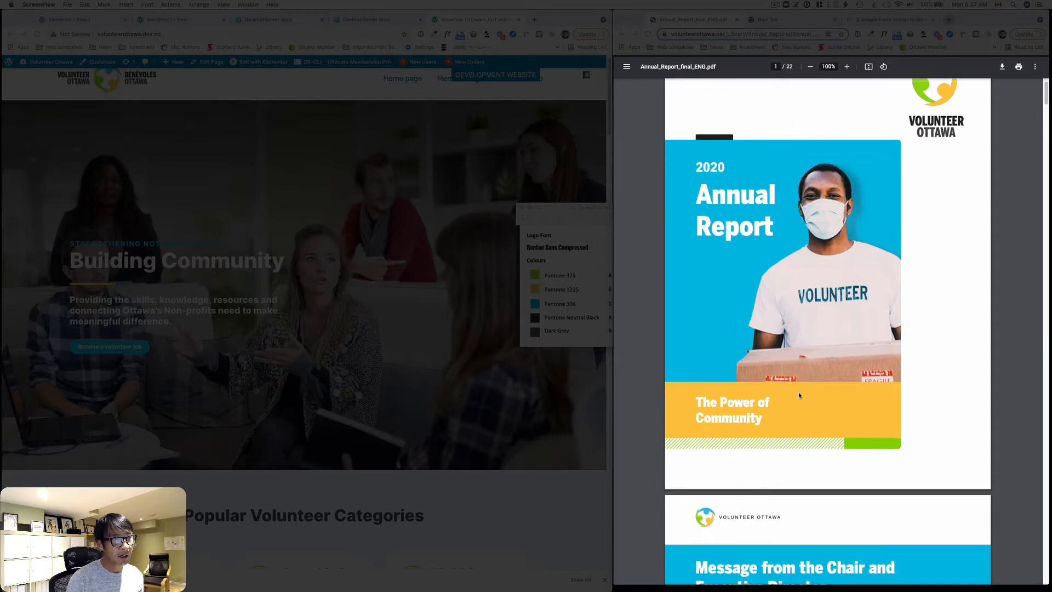
{"action": "scroll", "coordinate": [805, 390], "scroll_direction": "down", "scroll_amount": 2}
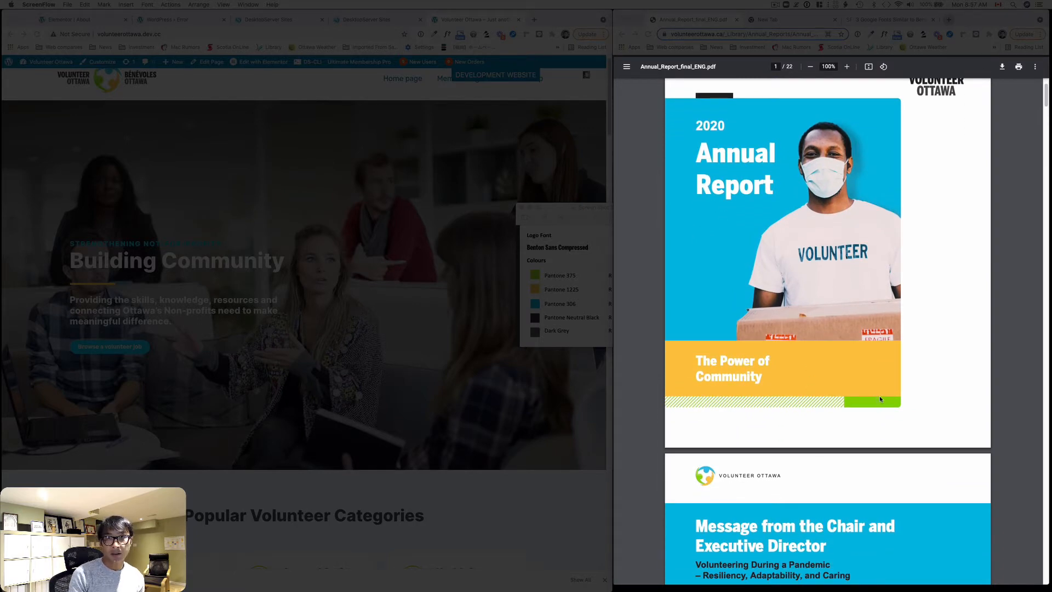
{"action": "scroll", "coordinate": [880, 400], "scroll_direction": "down", "scroll_amount": 9}
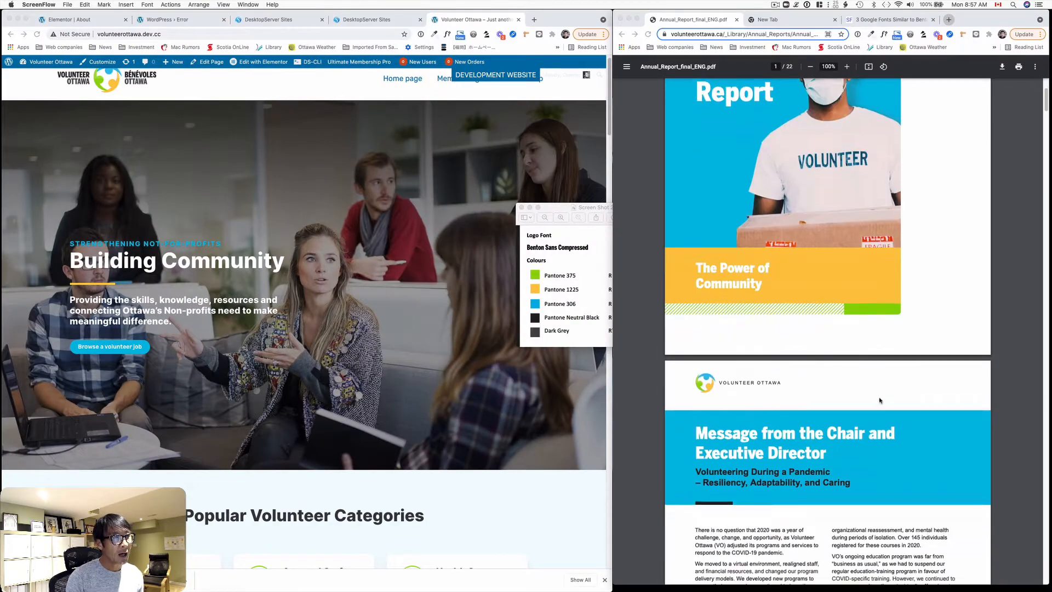
{"action": "scroll", "coordinate": [877, 395], "scroll_direction": "down", "scroll_amount": 1}
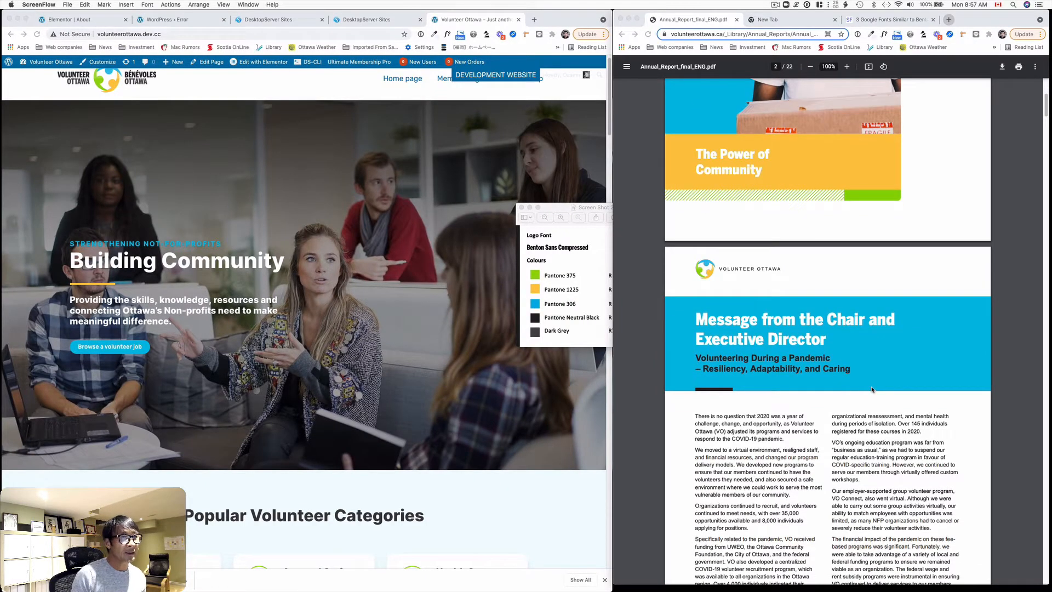
{"action": "scroll", "coordinate": [789, 295], "scroll_direction": "down", "scroll_amount": 6}
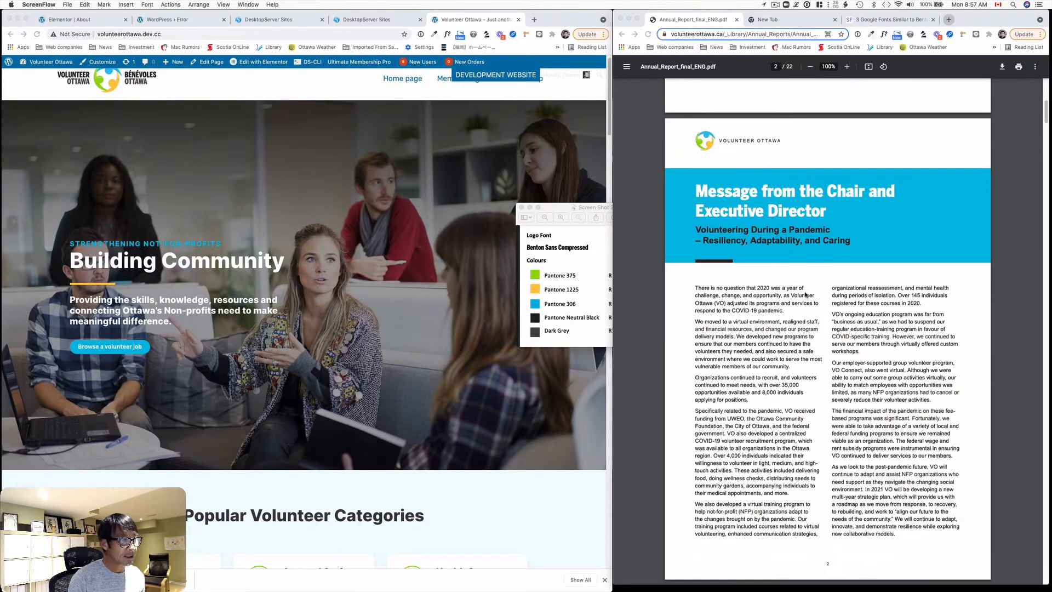
Step: Bring the brand fonts and colours screenshot fully into view and place it over the annual report, clear of the website
{"action": "left_click_drag", "start_coordinate": [569, 209], "coordinate": [592, 135]}
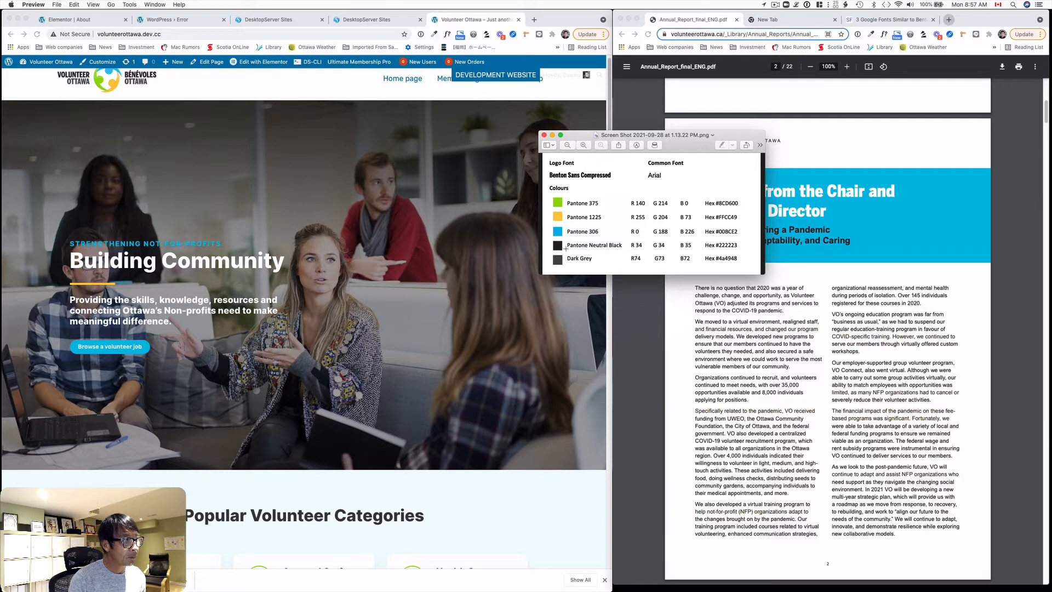
{"action": "scroll", "coordinate": [754, 331], "scroll_direction": "down", "scroll_amount": 2}
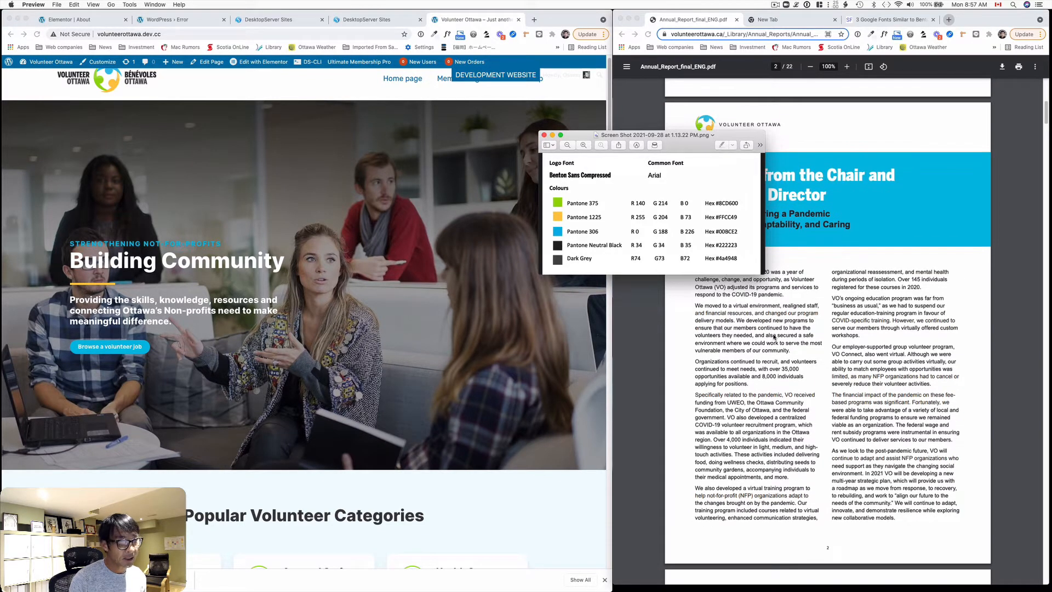
{"action": "left_click_drag", "start_coordinate": [692, 144], "coordinate": [599, 155]}
{"action": "scroll", "coordinate": [875, 394], "scroll_direction": "down", "scroll_amount": 10}
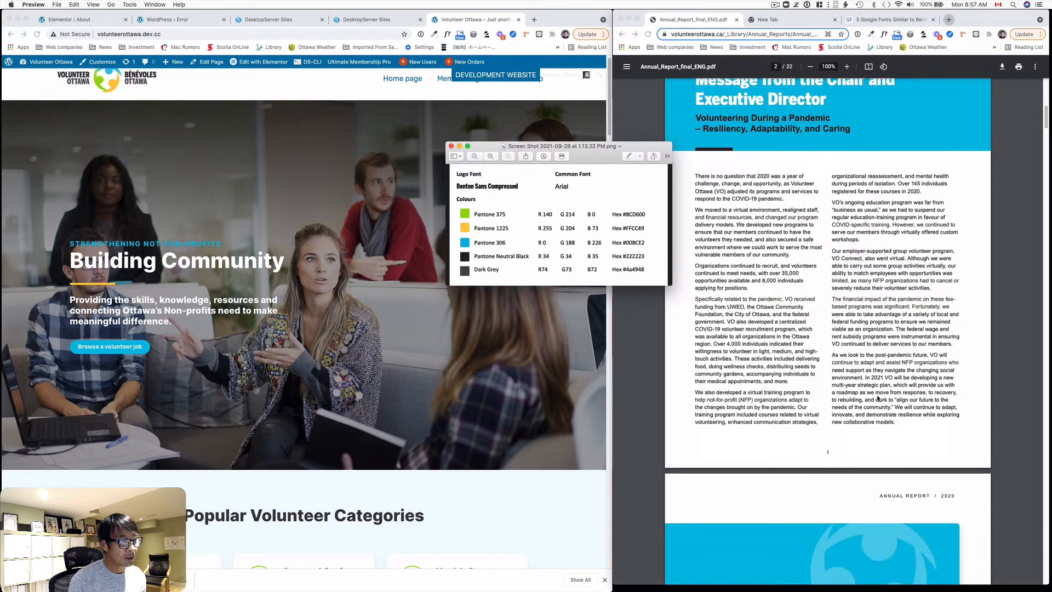
{"action": "scroll", "coordinate": [875, 393], "scroll_direction": "down", "scroll_amount": 3}
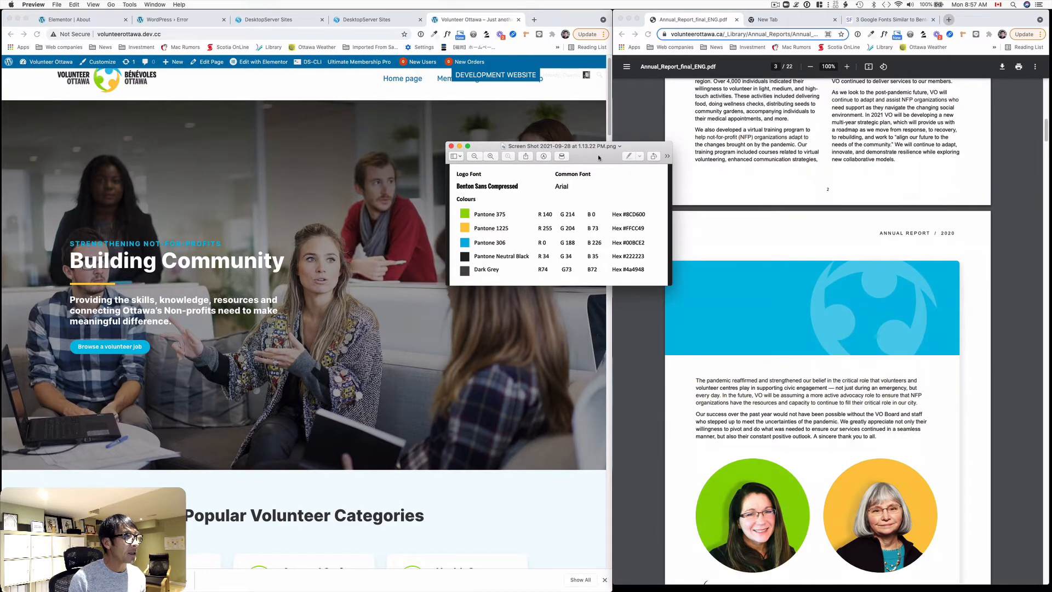
{"action": "left_click_drag", "start_coordinate": [600, 156], "coordinate": [847, 159]}
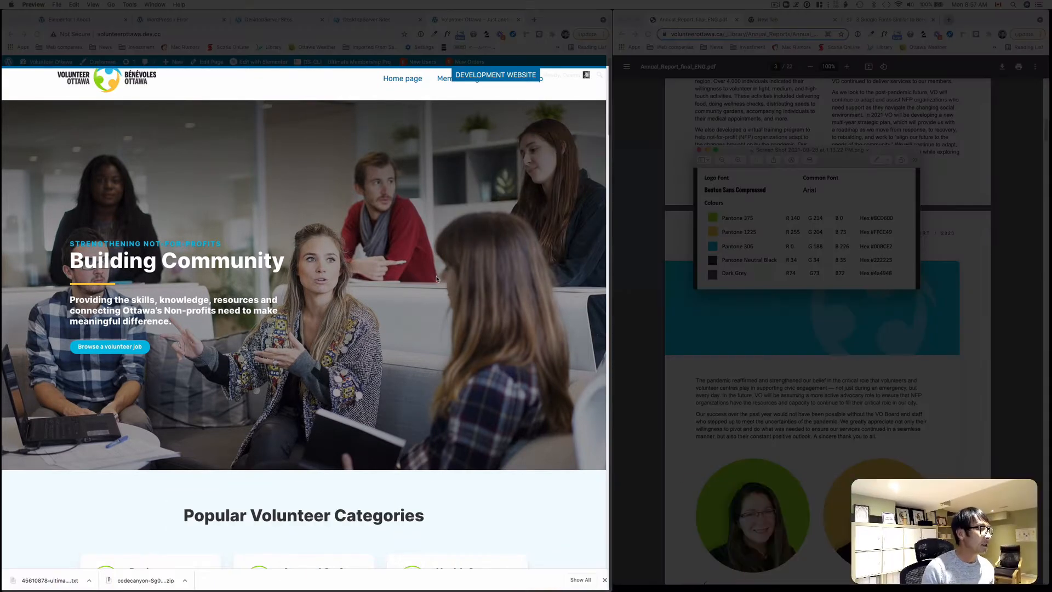
Step: Review the development website's home page from the hero section to Volunteer Ottawa News for its use of brand colours
{"action": "scroll", "coordinate": [436, 276], "scroll_direction": "down", "scroll_amount": 2}
{"action": "scroll", "coordinate": [438, 276], "scroll_direction": "down", "scroll_amount": 10}
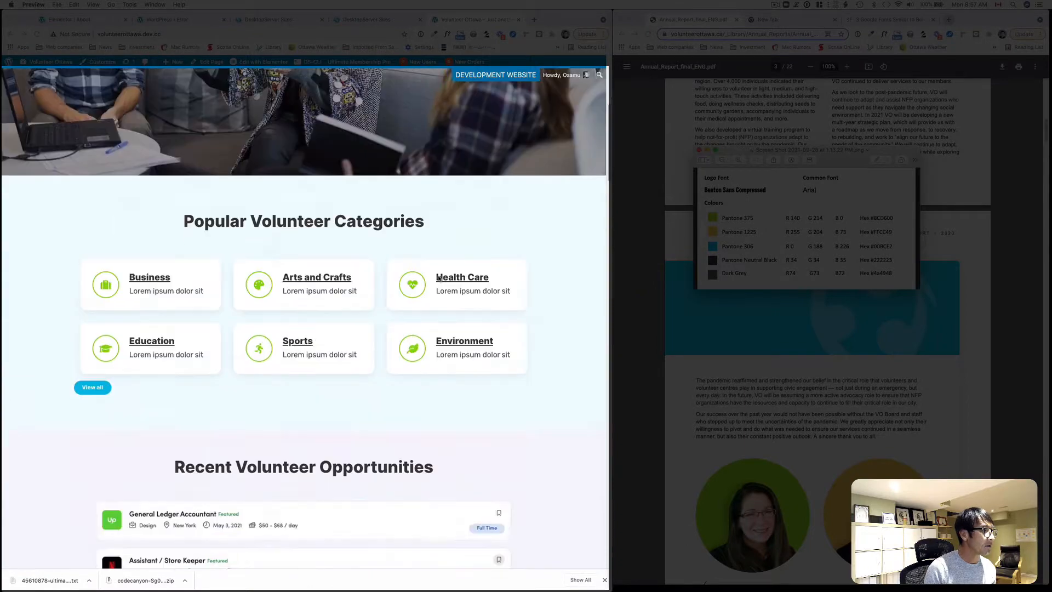
{"action": "scroll", "coordinate": [437, 276], "scroll_direction": "down", "scroll_amount": 10}
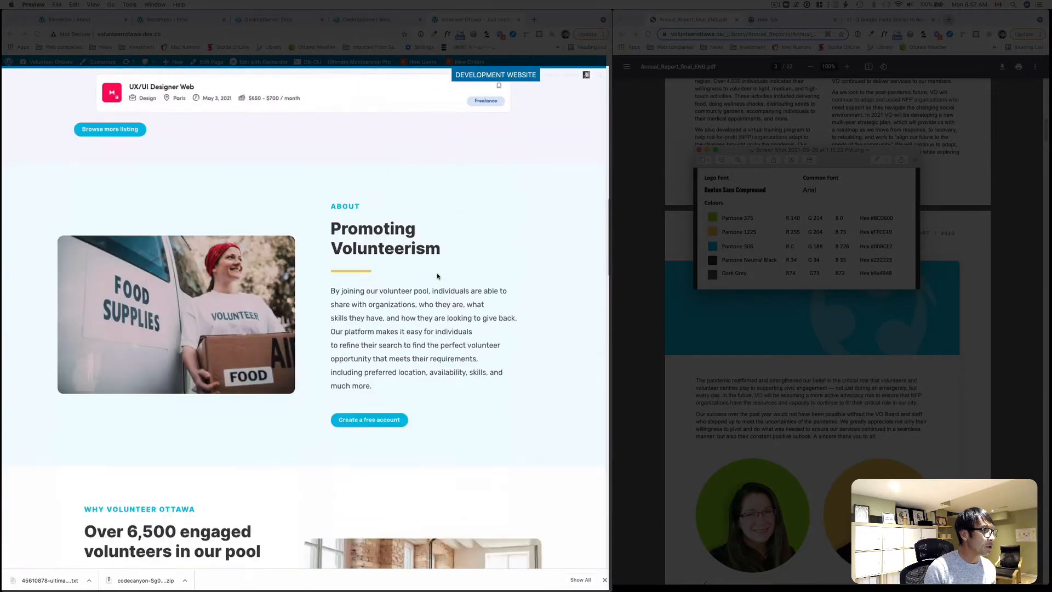
{"action": "scroll", "coordinate": [437, 276], "scroll_direction": "down", "scroll_amount": 10}
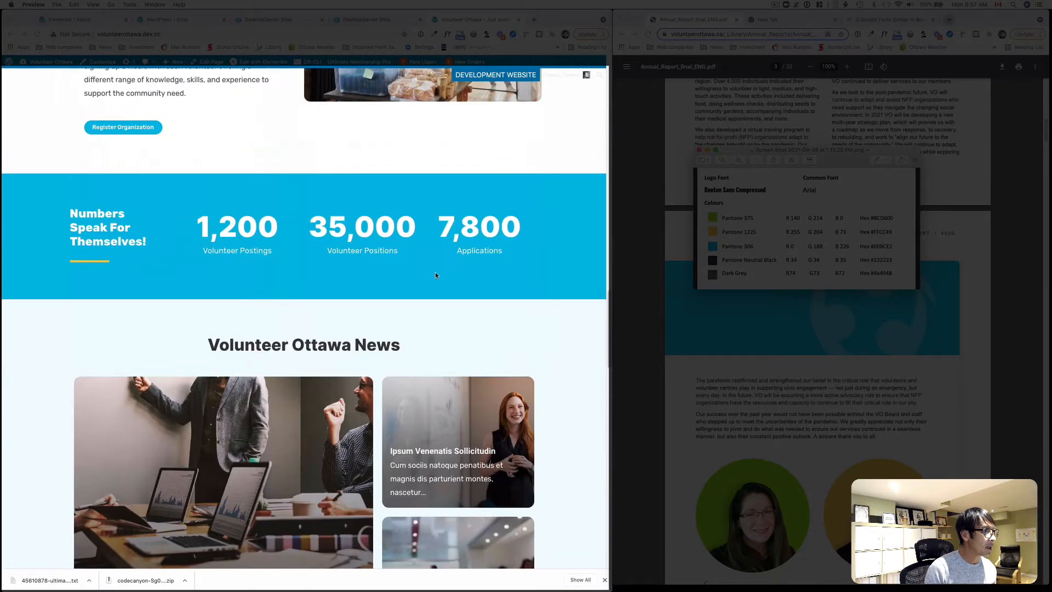
{"action": "scroll", "coordinate": [437, 275], "scroll_direction": "down", "scroll_amount": 1}
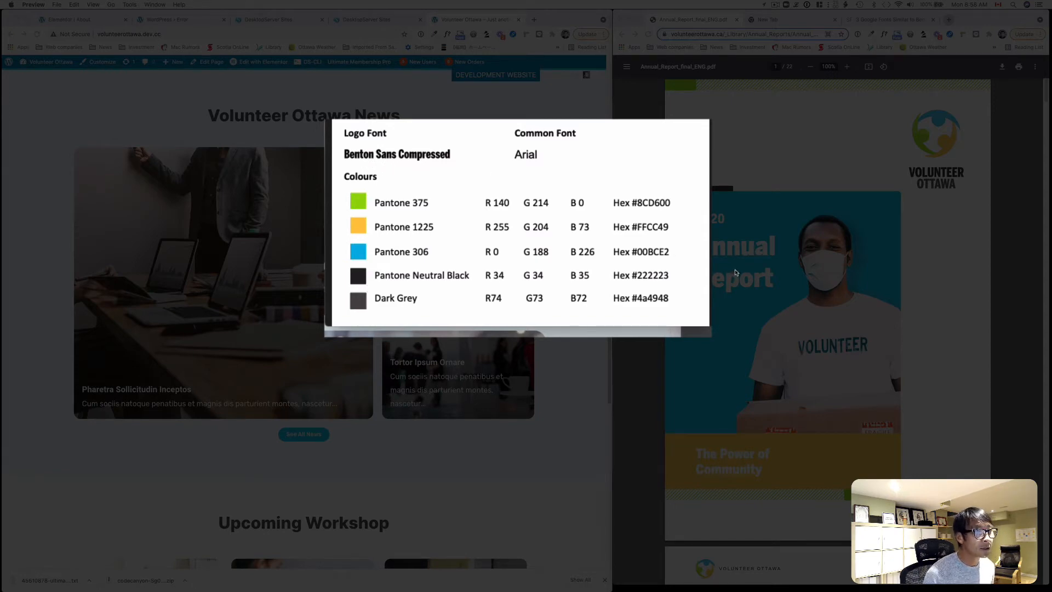
Step: Compare the annual report's cover and second page with the brand colour palette and logo font
{"action": "scroll", "coordinate": [734, 272], "scroll_direction": "down", "scroll_amount": 1}
{"action": "scroll", "coordinate": [738, 270], "scroll_direction": "down", "scroll_amount": 1}
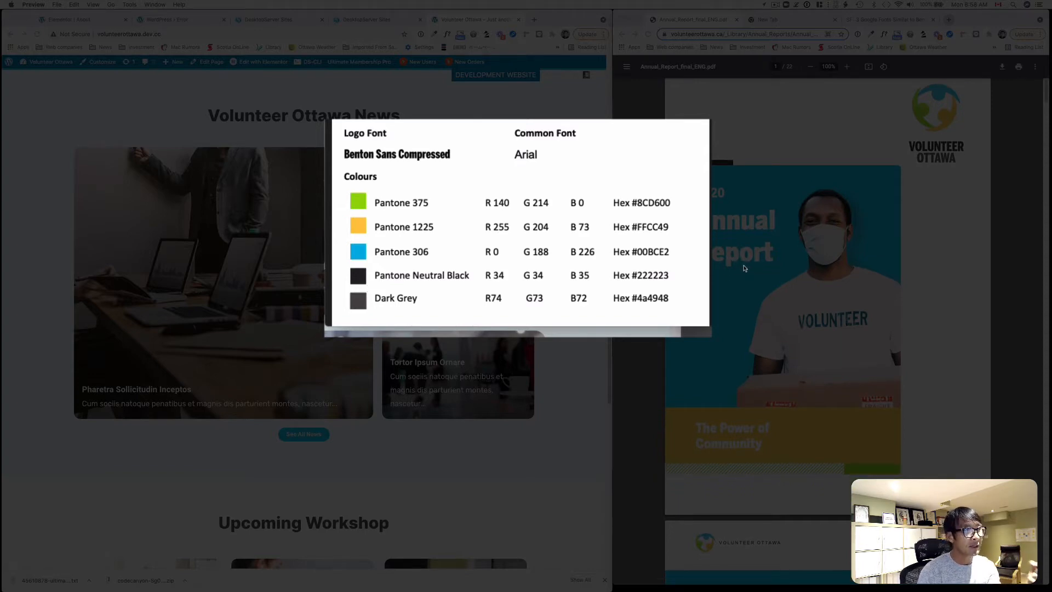
{"action": "scroll", "coordinate": [746, 266], "scroll_direction": "down", "scroll_amount": 4}
{"action": "scroll", "coordinate": [747, 268], "scroll_direction": "down", "scroll_amount": 10}
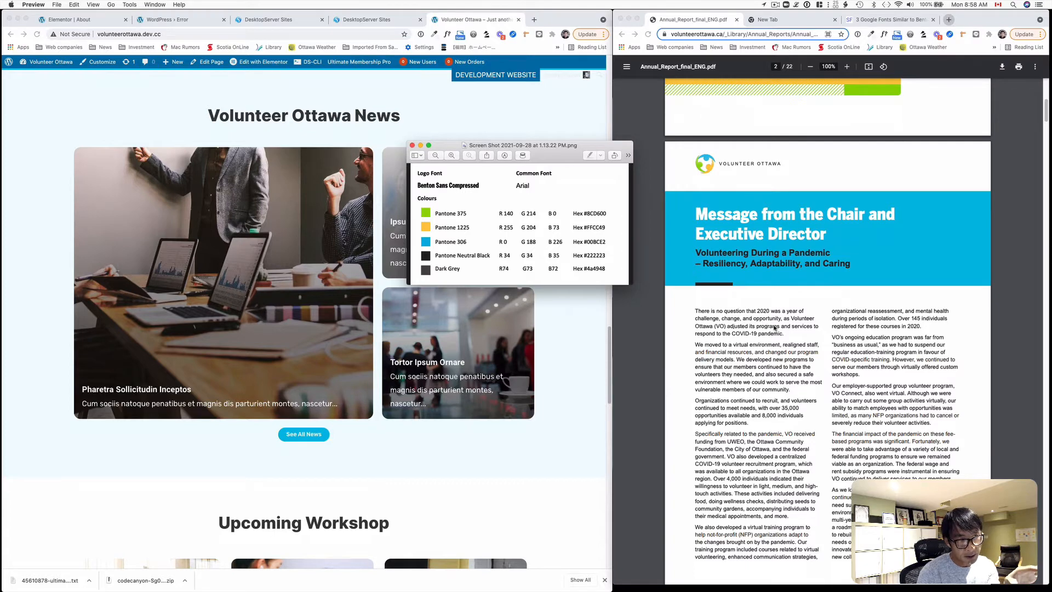
{"action": "scroll", "coordinate": [775, 325], "scroll_direction": "down", "scroll_amount": 1}
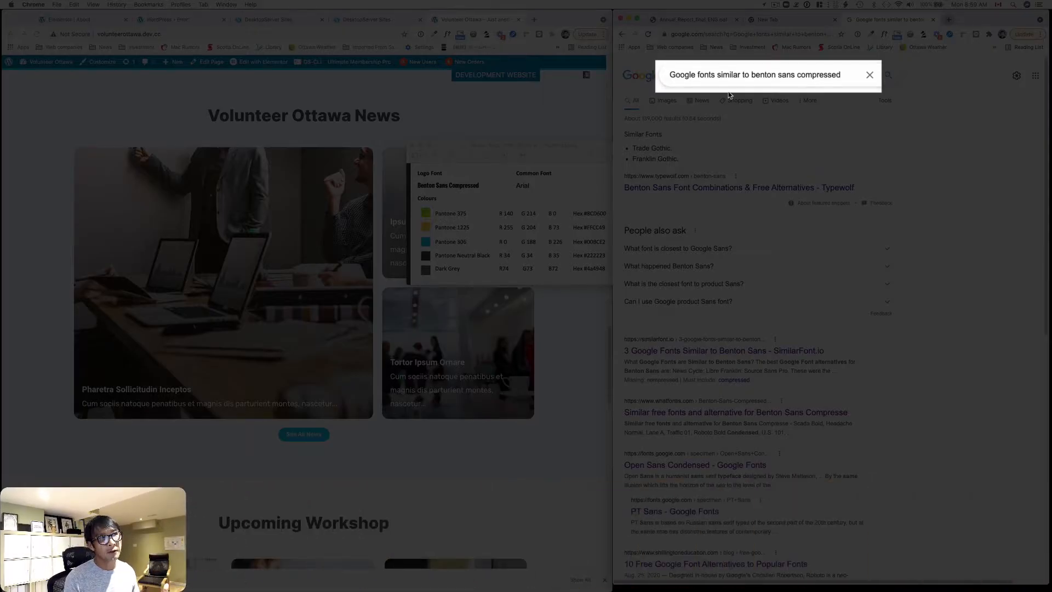
Step: Open the SimilarFont.io article "3 Google Fonts Similar to Benton Sans" from the search results
{"action": "scroll", "coordinate": [731, 249], "scroll_direction": "down", "scroll_amount": 5}
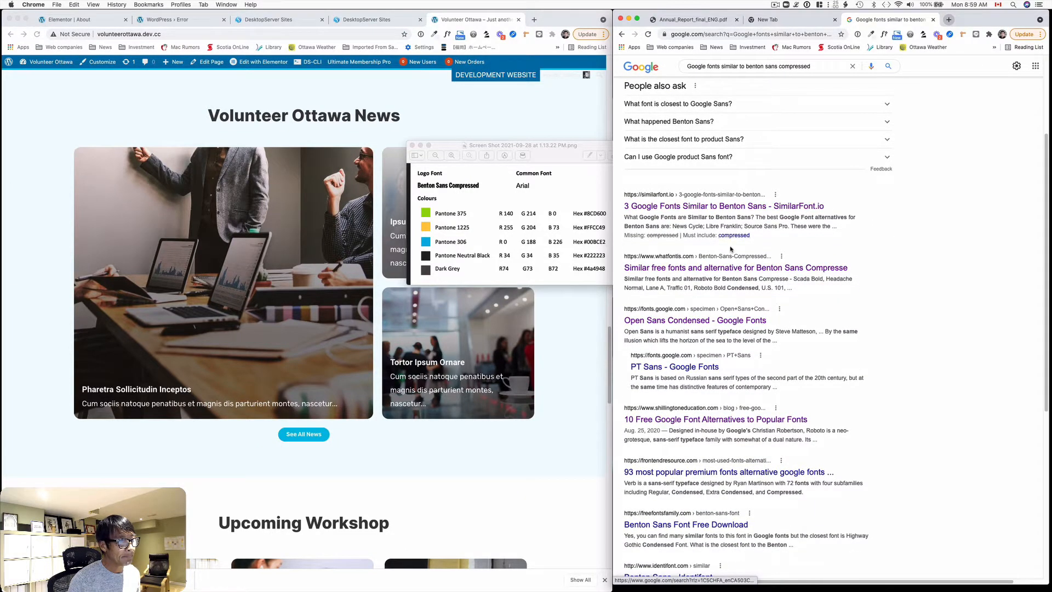
{"action": "scroll", "coordinate": [730, 250], "scroll_direction": "down", "scroll_amount": 1}
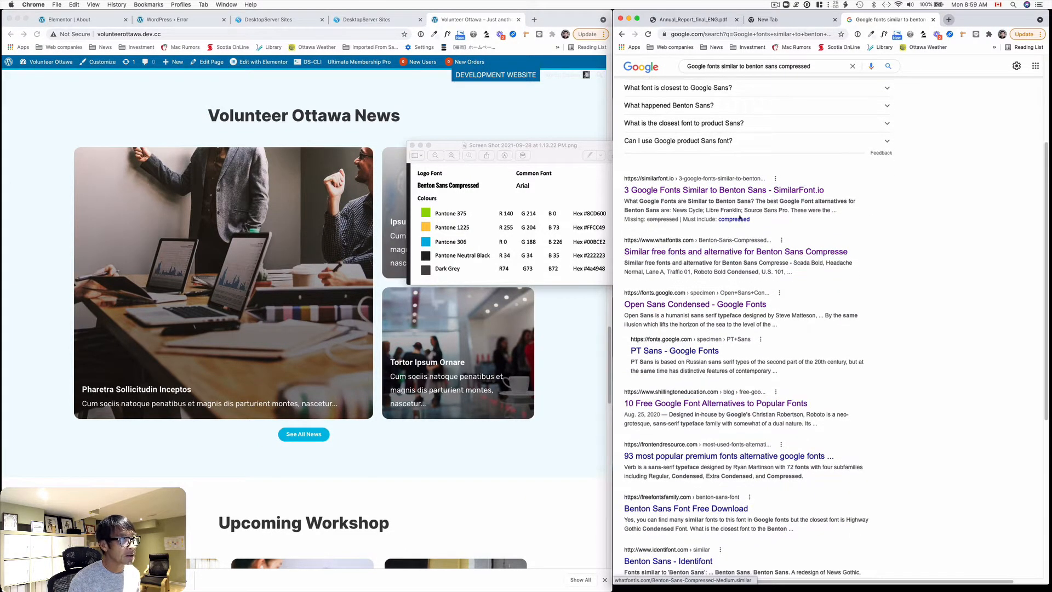
{"action": "left_click", "coordinate": [718, 190]}
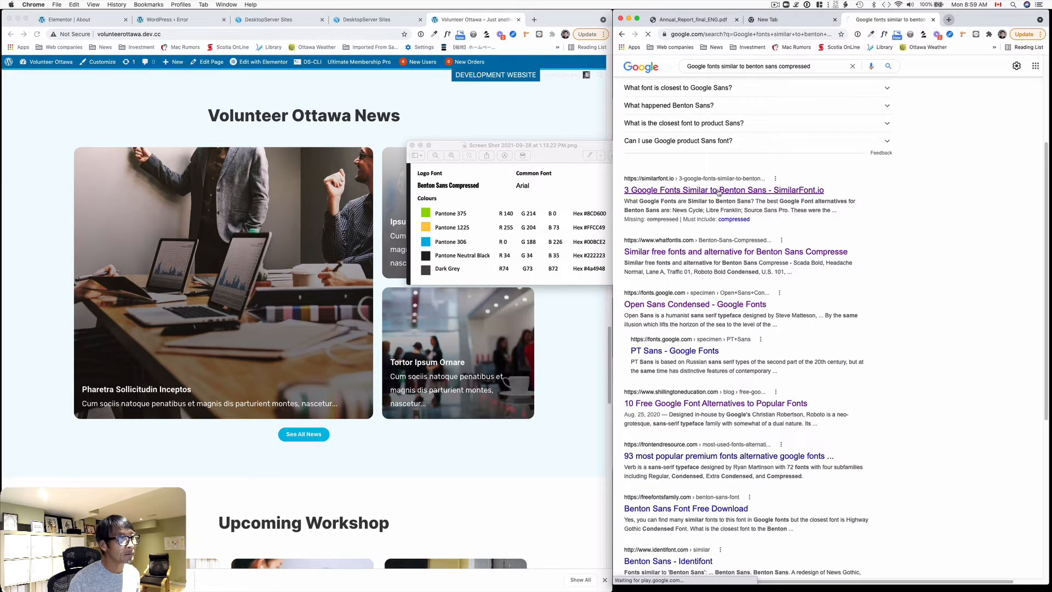
Step: Compare the Benton Sans samples with the News Cycle and Libre Franklin samples in the article
{"action": "scroll", "coordinate": [790, 247], "scroll_direction": "down", "scroll_amount": 4}
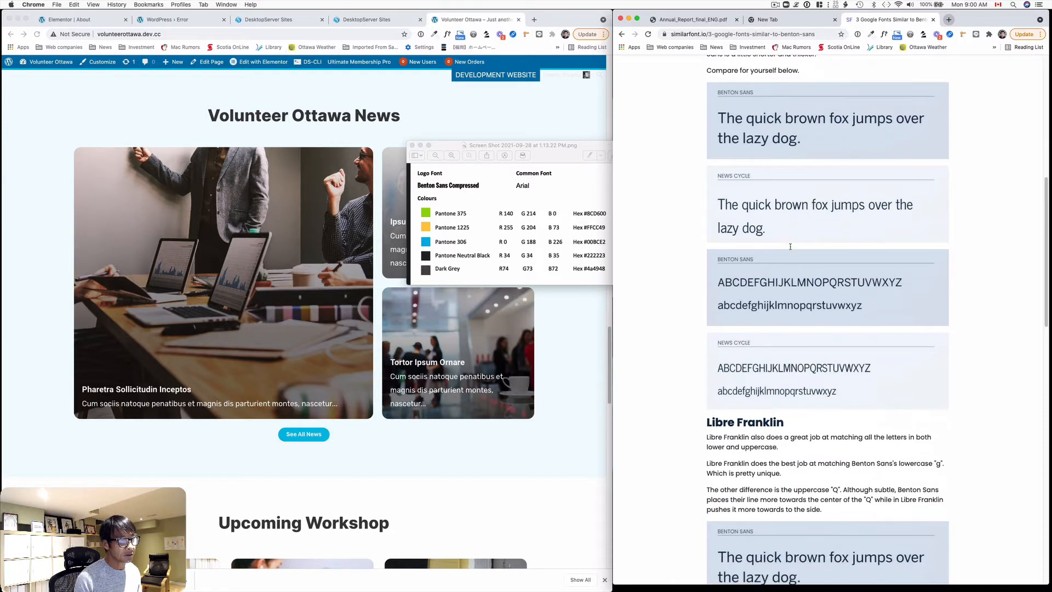
{"action": "scroll", "coordinate": [791, 247], "scroll_direction": "up", "scroll_amount": 3}
{"action": "scroll", "coordinate": [791, 249], "scroll_direction": "down", "scroll_amount": 6}
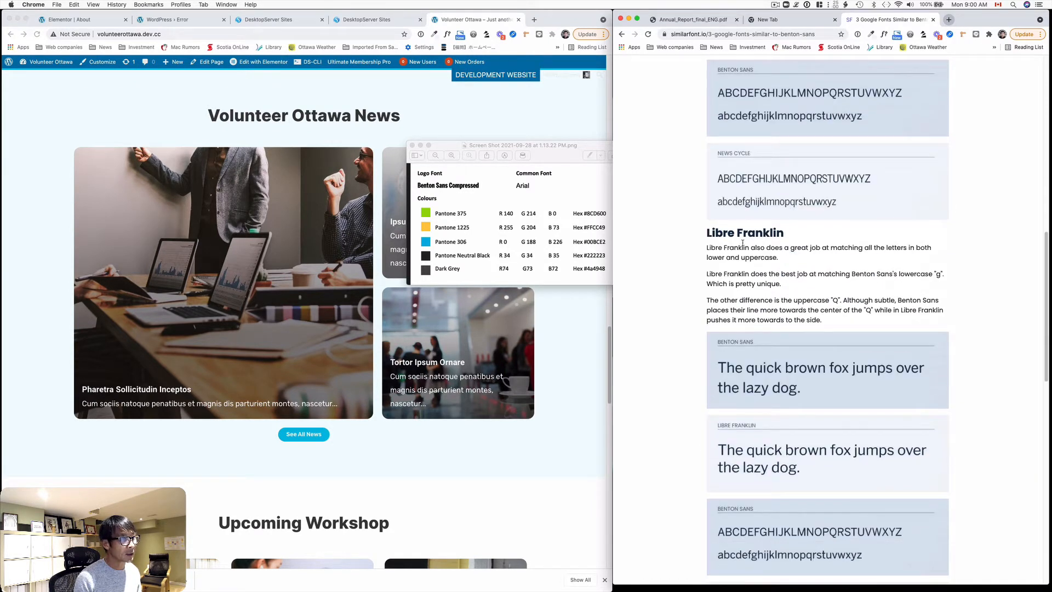
{"action": "scroll", "coordinate": [764, 249], "scroll_direction": "down", "scroll_amount": 7}
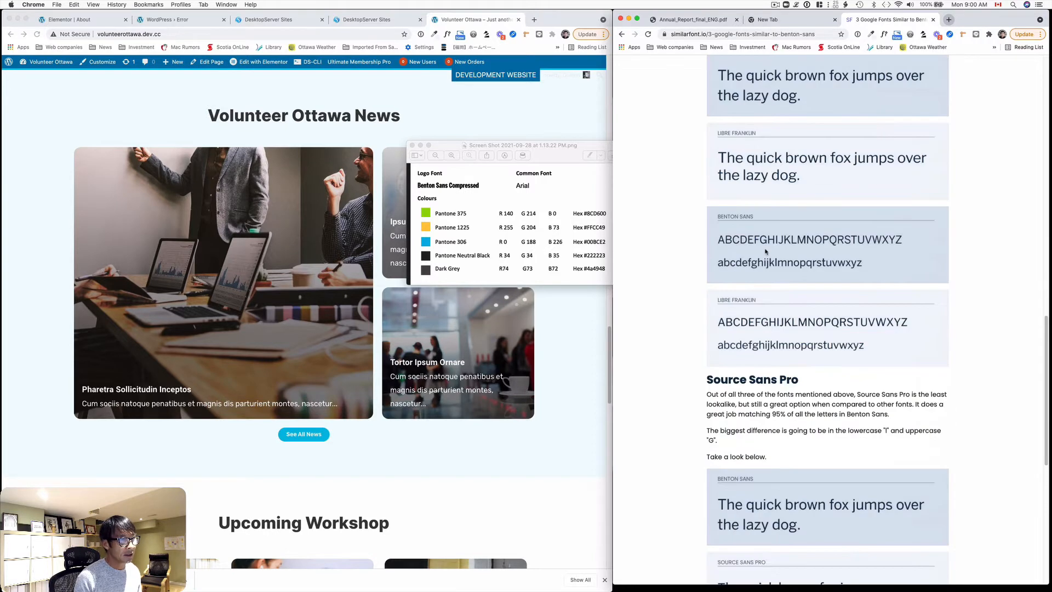
Step: Search the web for "Google fonts" in a new tab and open the Google Fonts website from the results
{"action": "scroll", "coordinate": [764, 263], "scroll_direction": "down", "scroll_amount": 1}
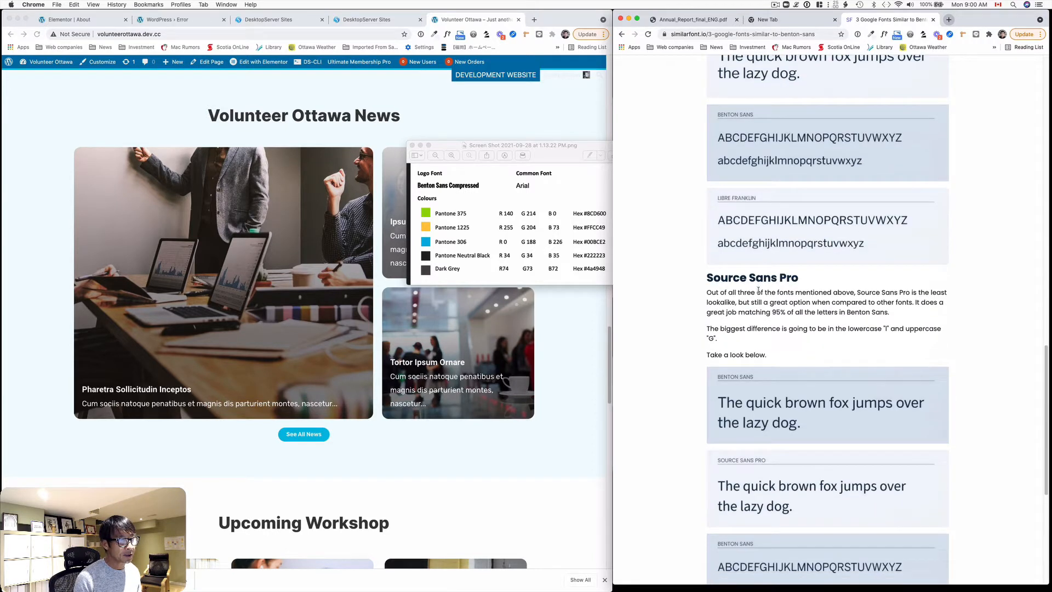
{"action": "scroll", "coordinate": [775, 289], "scroll_direction": "up", "scroll_amount": 2}
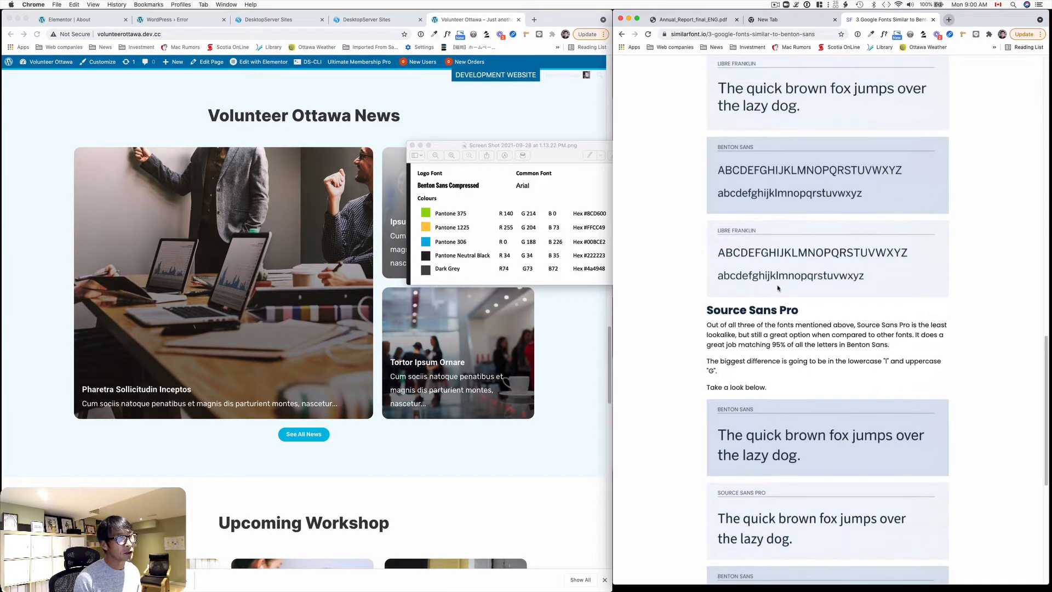
{"action": "left_click", "coordinate": [948, 19]}
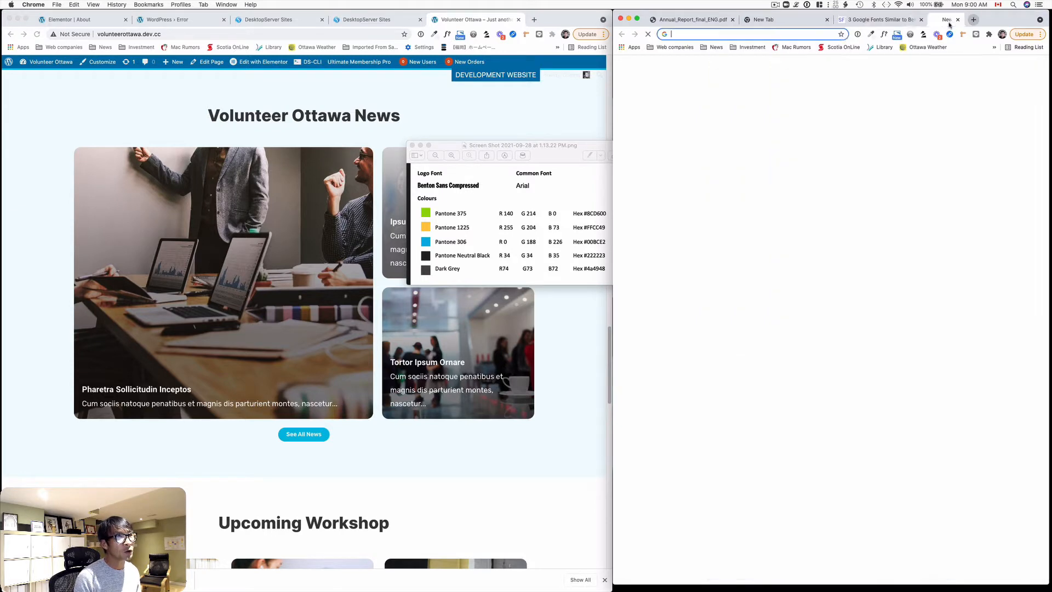
{"action": "left_click", "coordinate": [797, 35]}
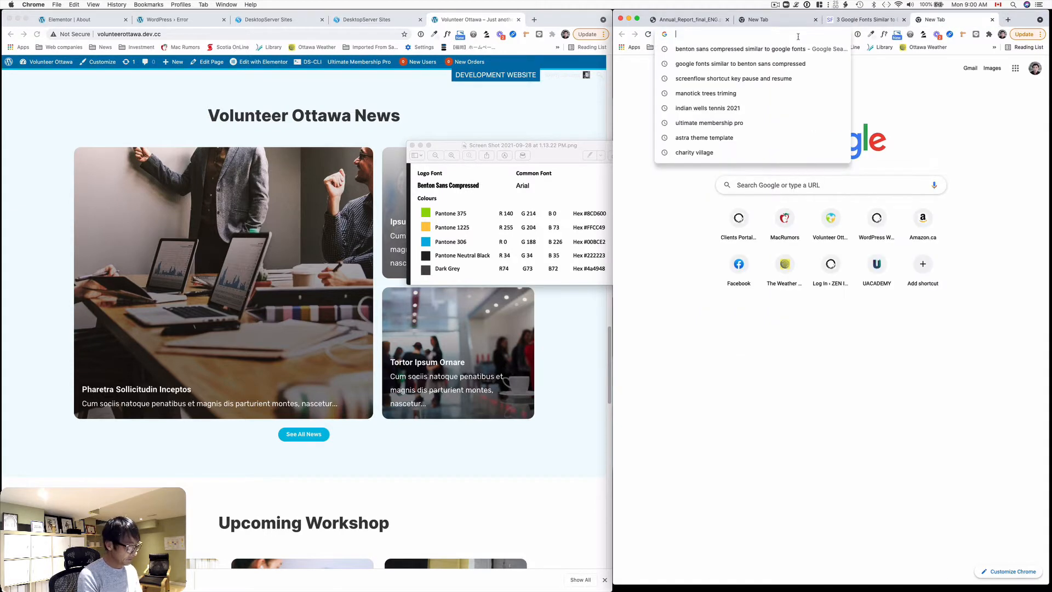
{"action": "type", "text": "Google fon"}
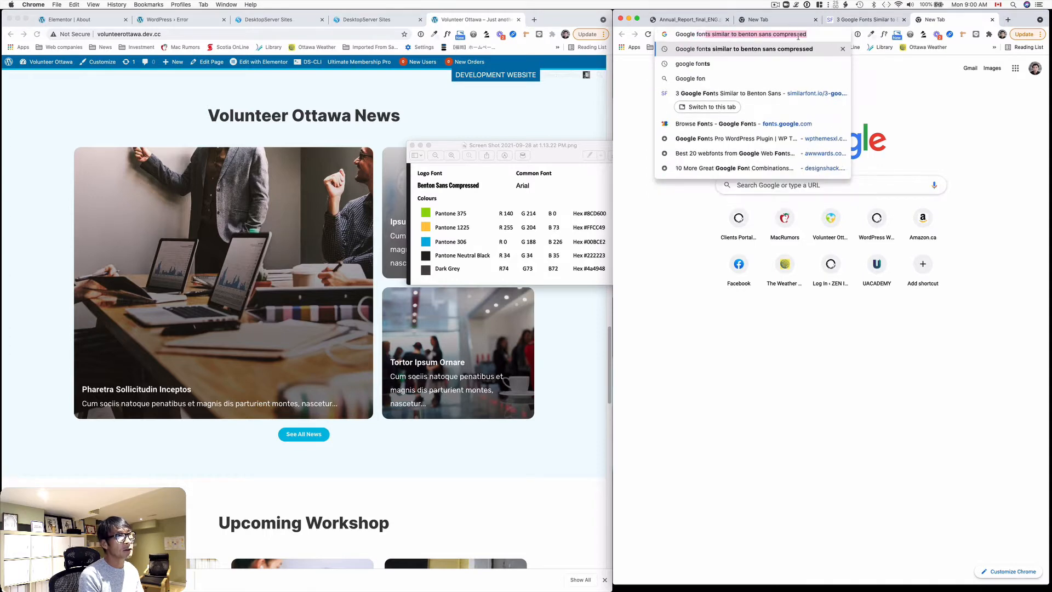
{"action": "key", "text": "Return"}
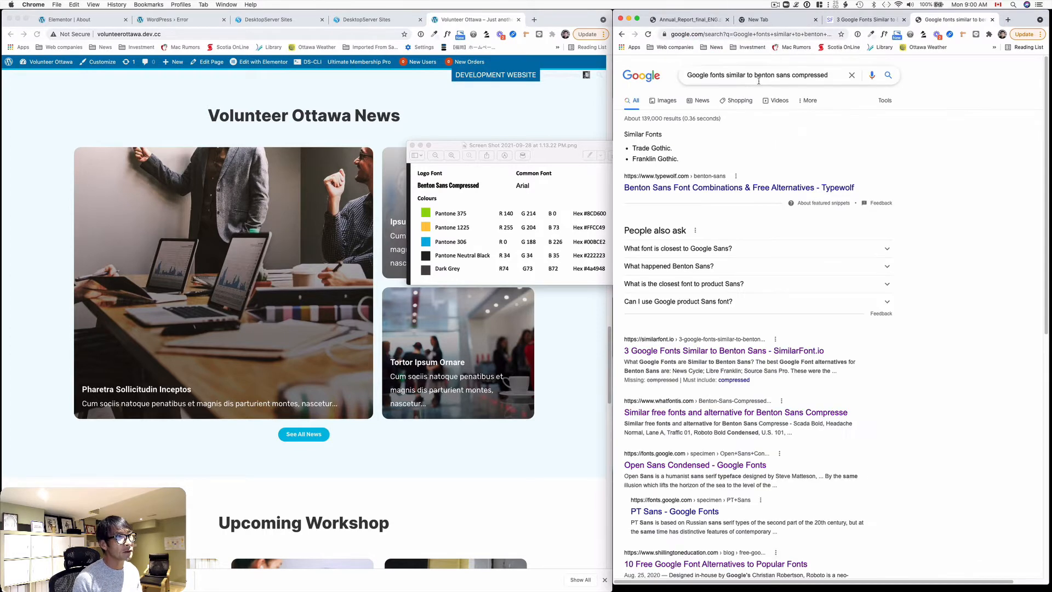
{"action": "left_click", "coordinate": [757, 77]}
{"action": "left_click_drag", "start_coordinate": [726, 75], "coordinate": [842, 70]}
{"action": "key", "text": "BackSpace"}
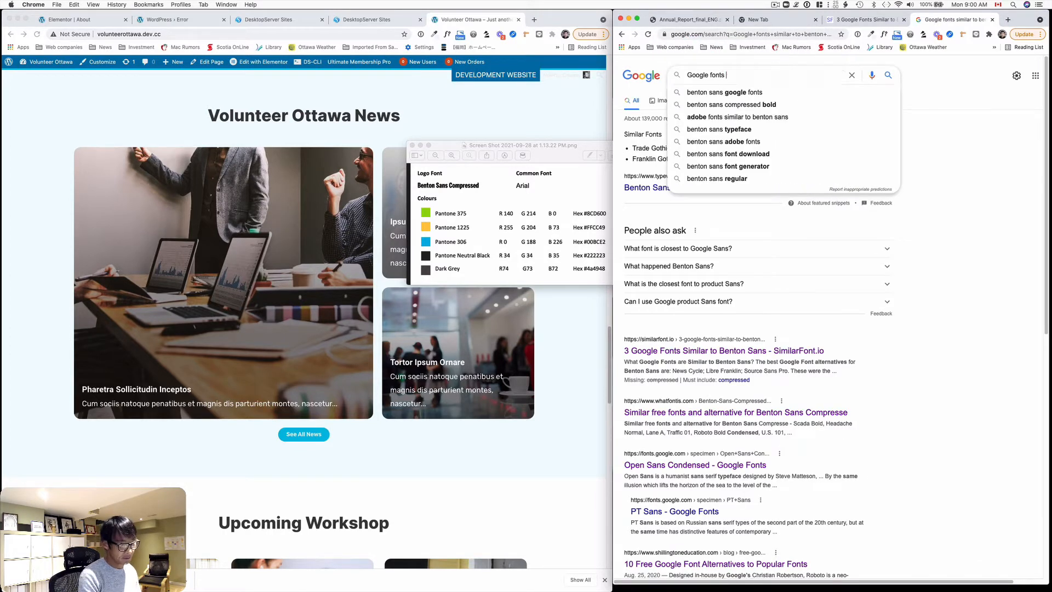
{"action": "key", "text": "Return"}
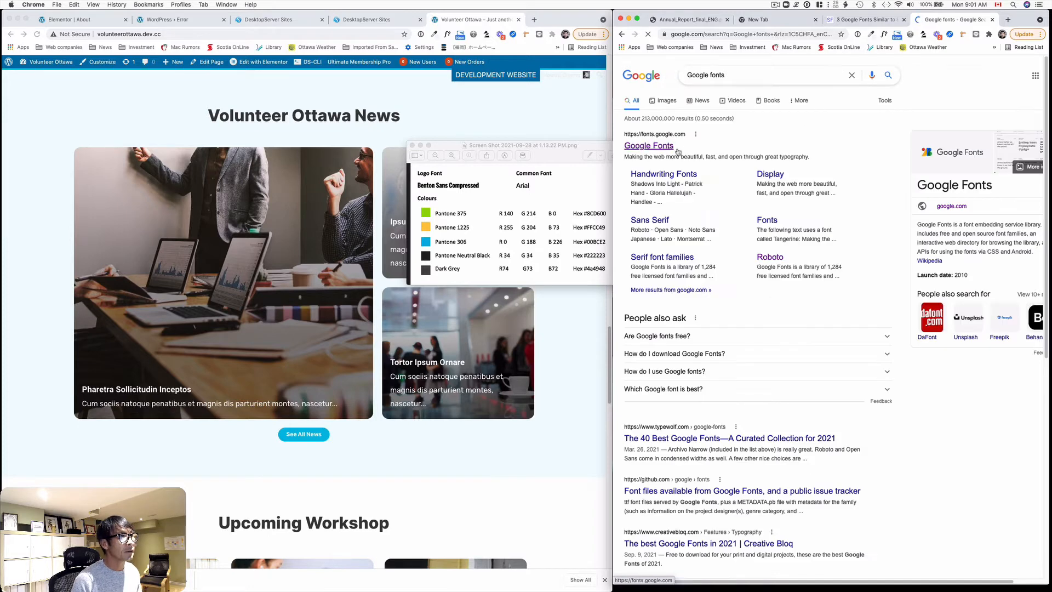
{"action": "left_click", "coordinate": [678, 151]}
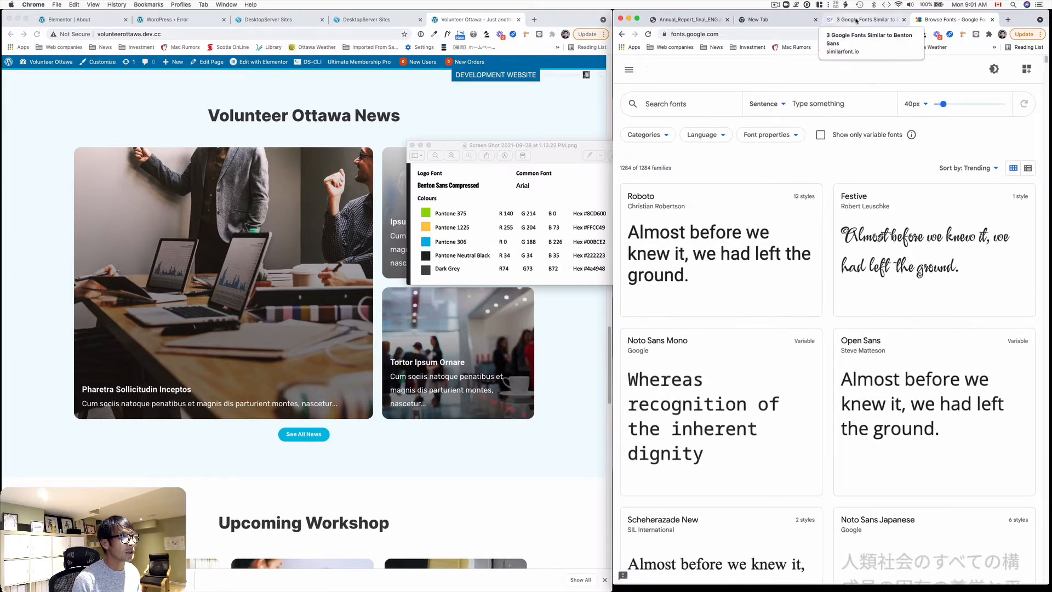
Step: Move the annual report PDF into the browser window that holds the development website, showing the "Message from the Chair and Executive Director" page
{"action": "left_click", "coordinate": [684, 20]}
{"action": "left_click_drag", "start_coordinate": [684, 20], "coordinate": [252, 20]}
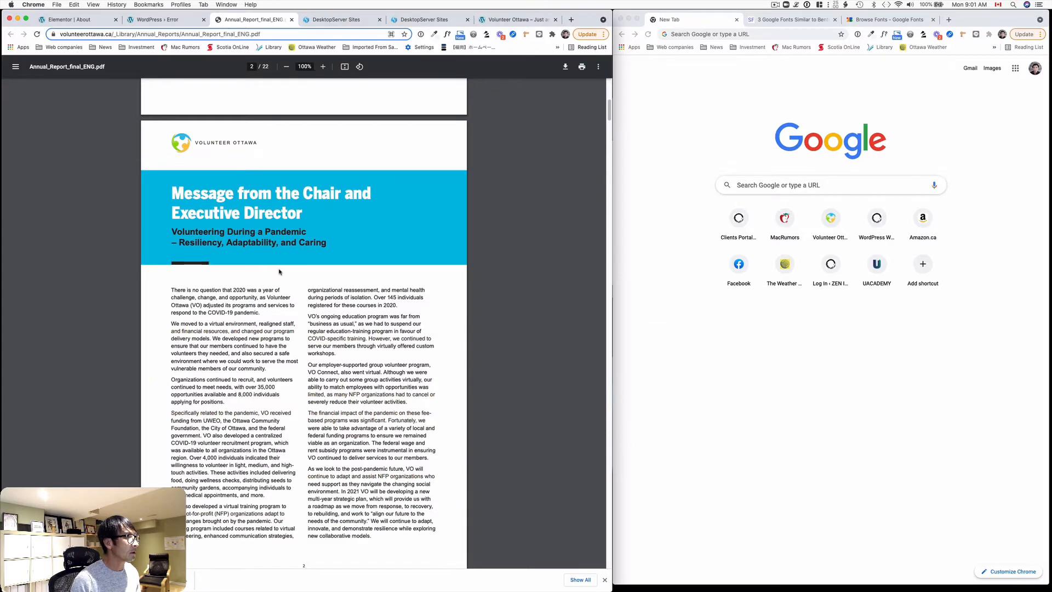
{"action": "scroll", "coordinate": [280, 271], "scroll_direction": "up", "scroll_amount": 1}
Step: Copy the font name News Cycle from the SimilarFont.io article and search Google Fonts for it
{"action": "left_click", "coordinate": [797, 20]}
{"action": "scroll", "coordinate": [814, 153], "scroll_direction": "up", "scroll_amount": 2}
{"action": "scroll", "coordinate": [813, 153], "scroll_direction": "up", "scroll_amount": 10}
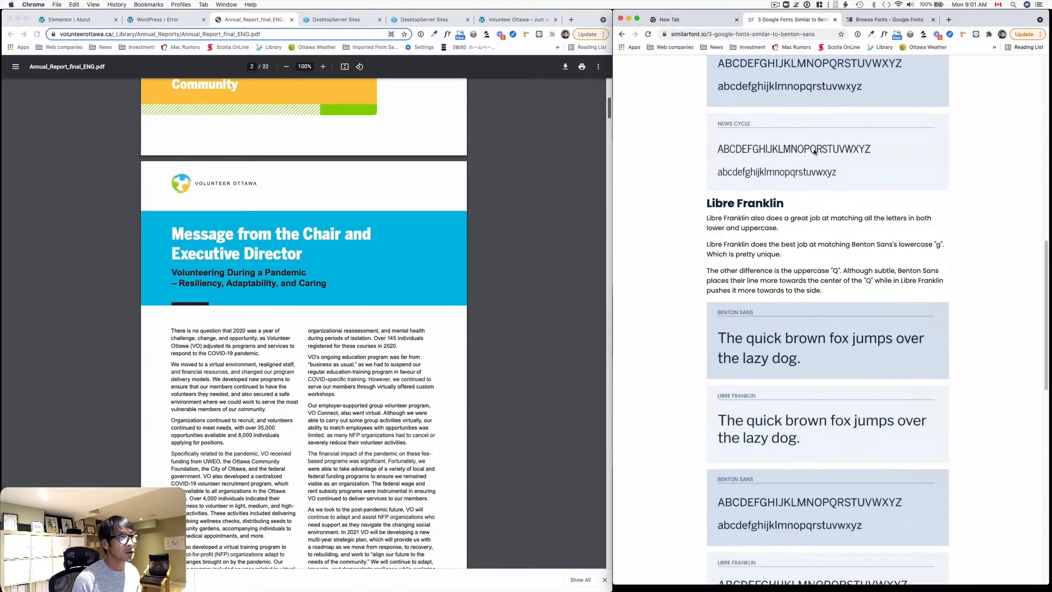
{"action": "left_click_drag", "start_coordinate": [774, 181], "coordinate": [705, 183]}
{"action": "key", "text": "super+c"}
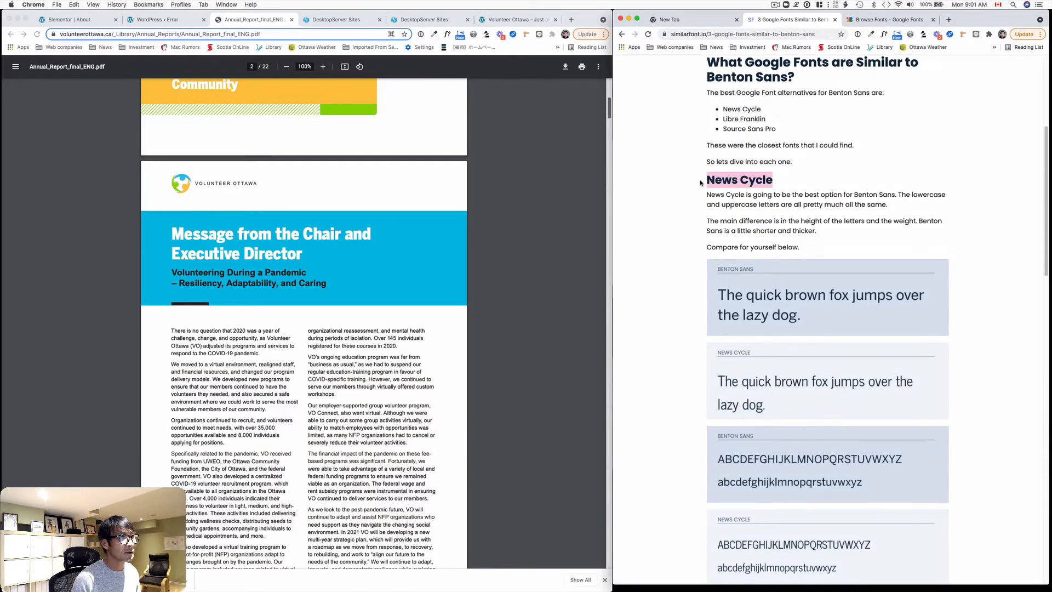
{"action": "left_click", "coordinate": [882, 21]}
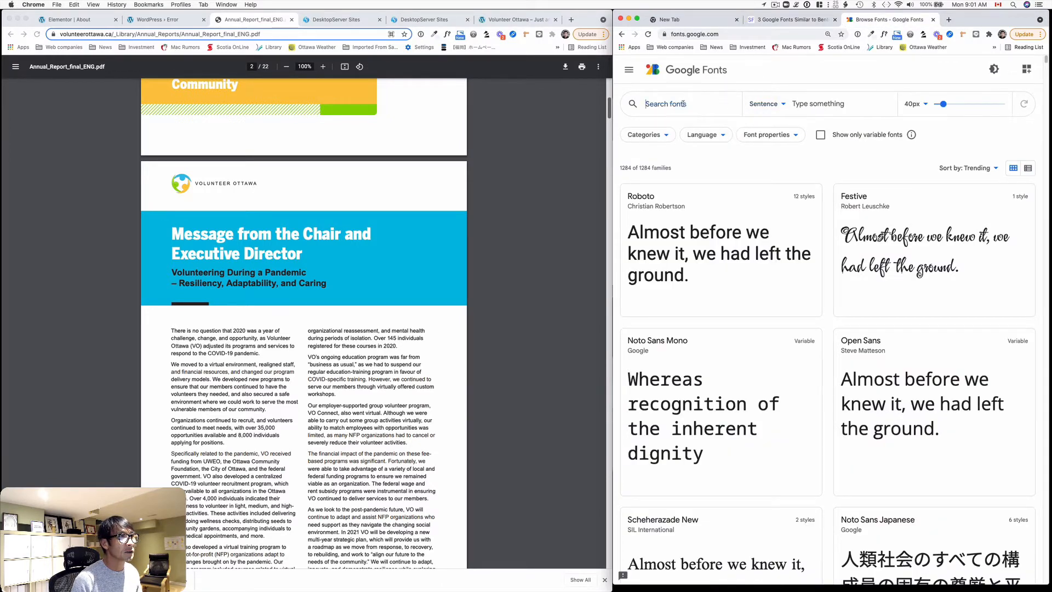
{"action": "key", "text": "super+v"}
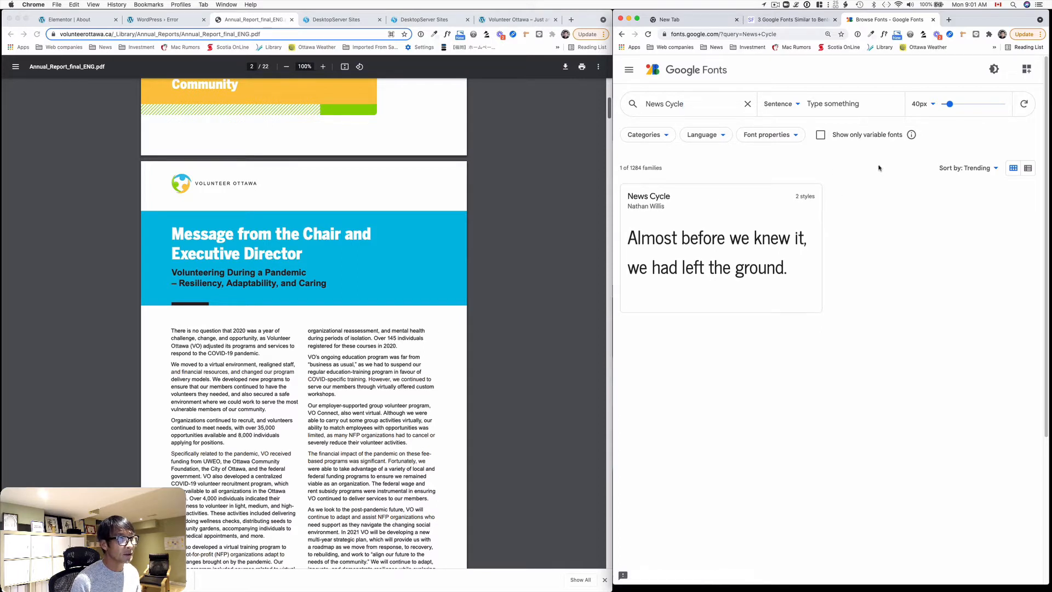
Step: Copy the annual report heading "Message from the Chair and Executive Director" and use it as the Google Fonts custom preview text
{"action": "left_click", "coordinate": [303, 256]}
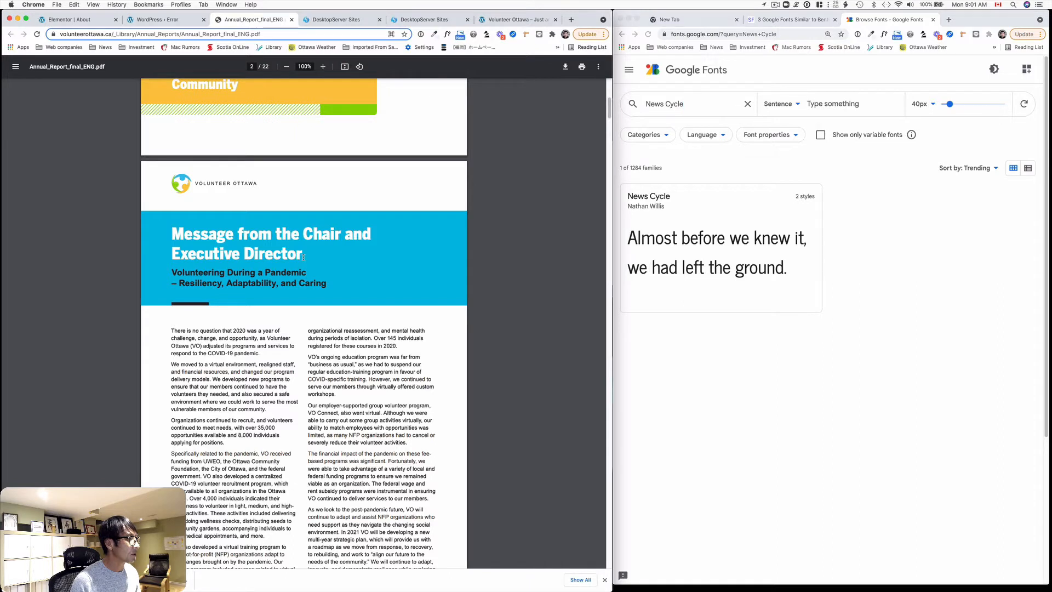
{"action": "left_click_drag", "start_coordinate": [303, 257], "coordinate": [174, 235]}
{"action": "key", "text": "super+c"}
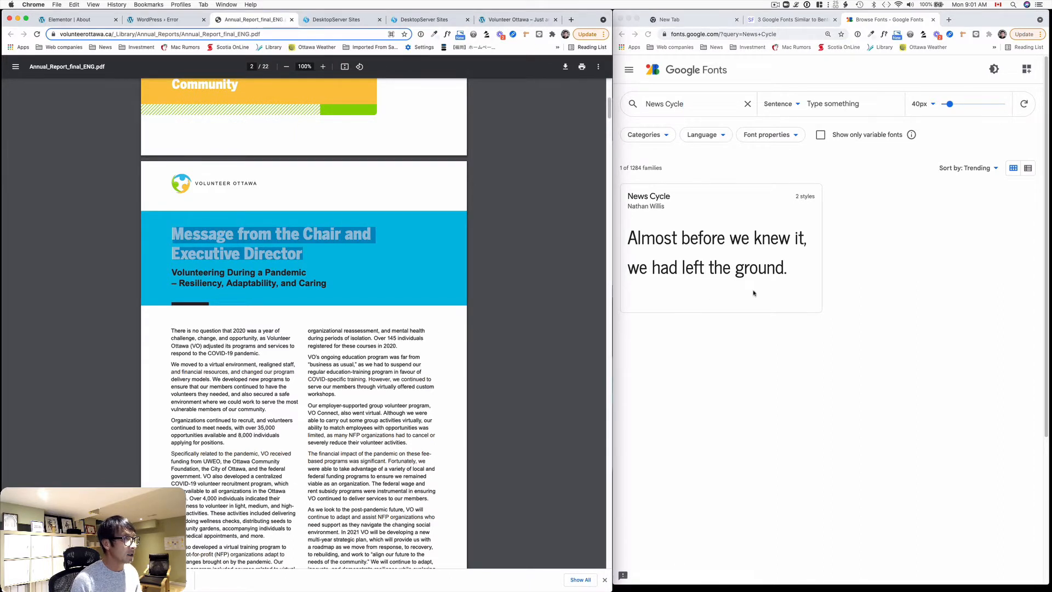
{"action": "left_click", "coordinate": [826, 103]}
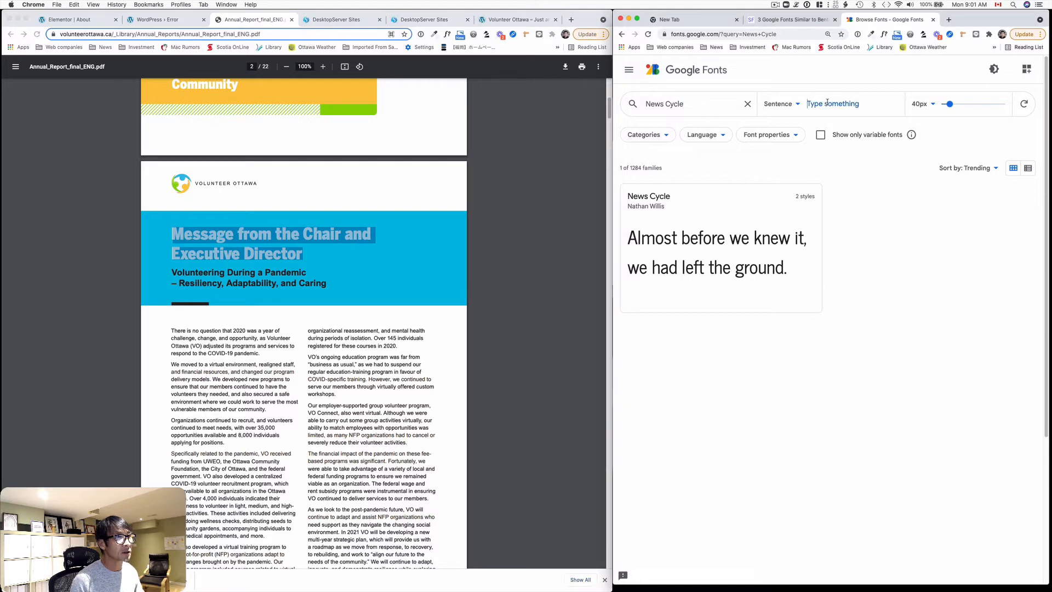
{"action": "key", "text": "super+v"}
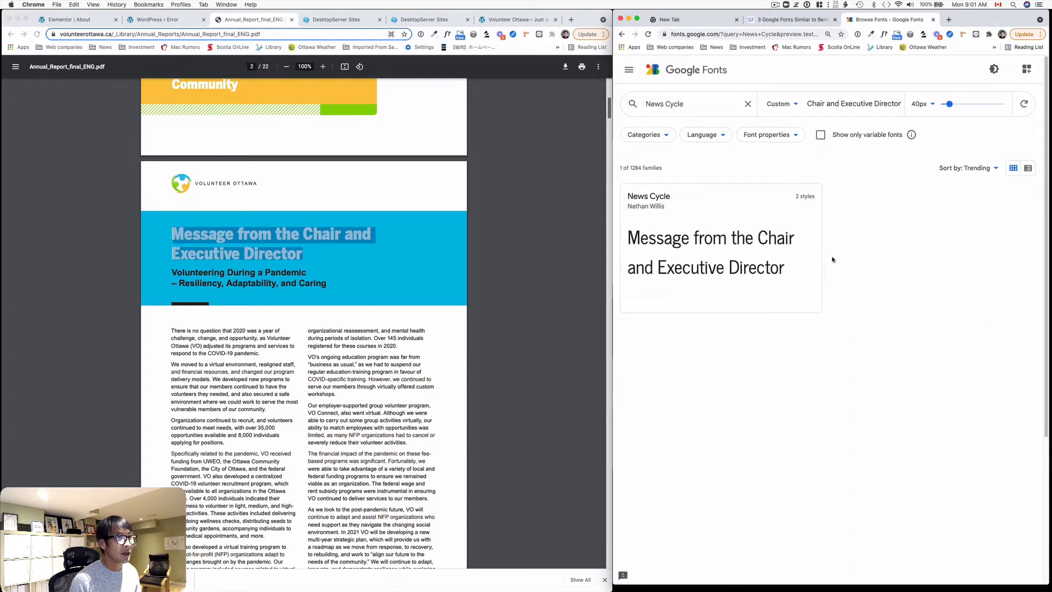
Step: Open the News Cycle font page and compare its Regular 400 and Bold 700 styles with the annual report heading
{"action": "left_click", "coordinate": [811, 201]}
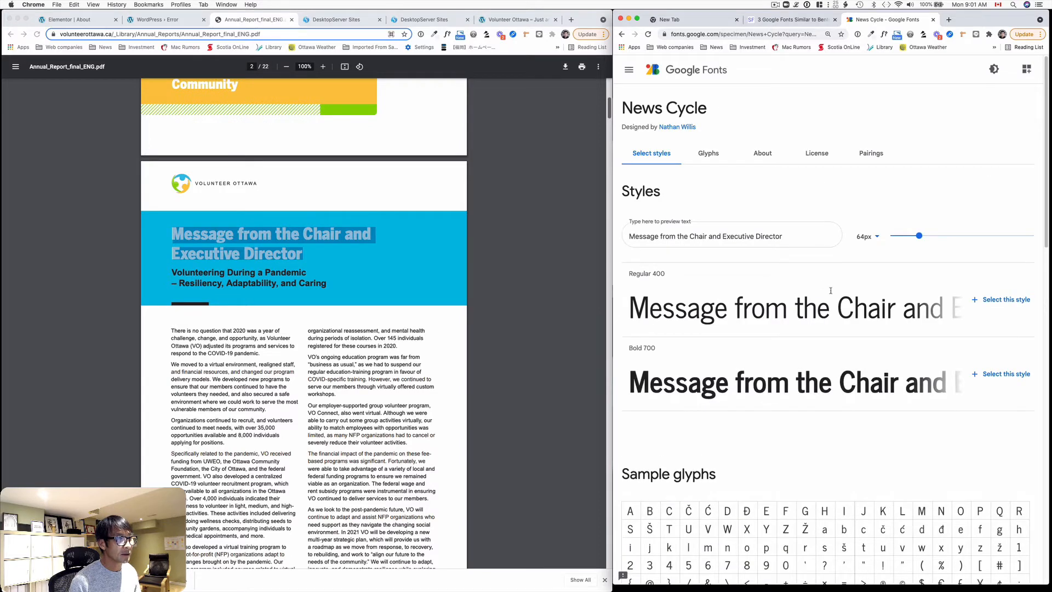
{"action": "scroll", "coordinate": [830, 290], "scroll_direction": "down", "scroll_amount": 5}
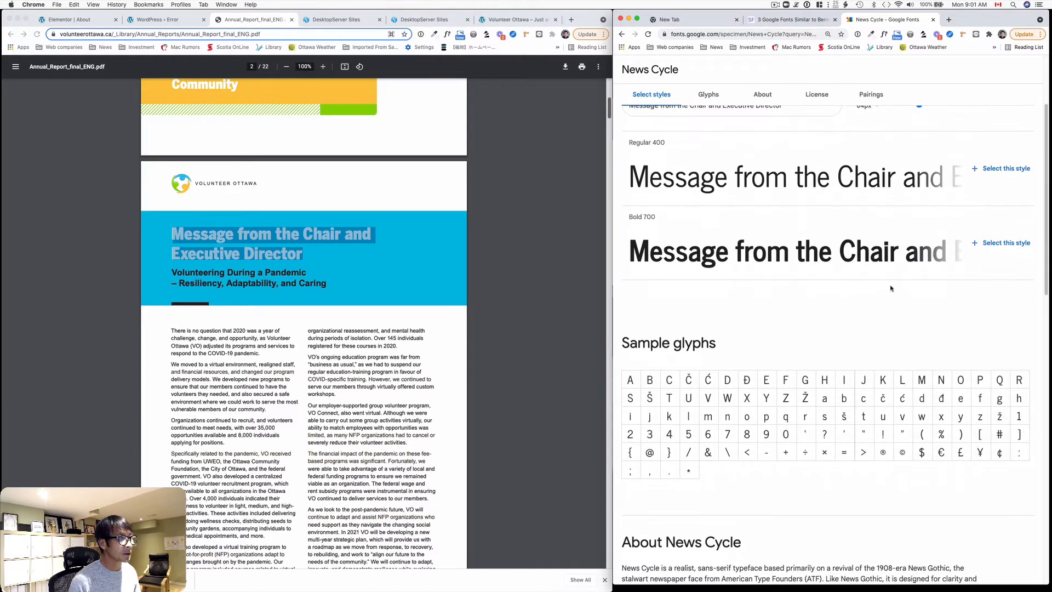
{"action": "scroll", "coordinate": [890, 288], "scroll_direction": "down", "scroll_amount": 1}
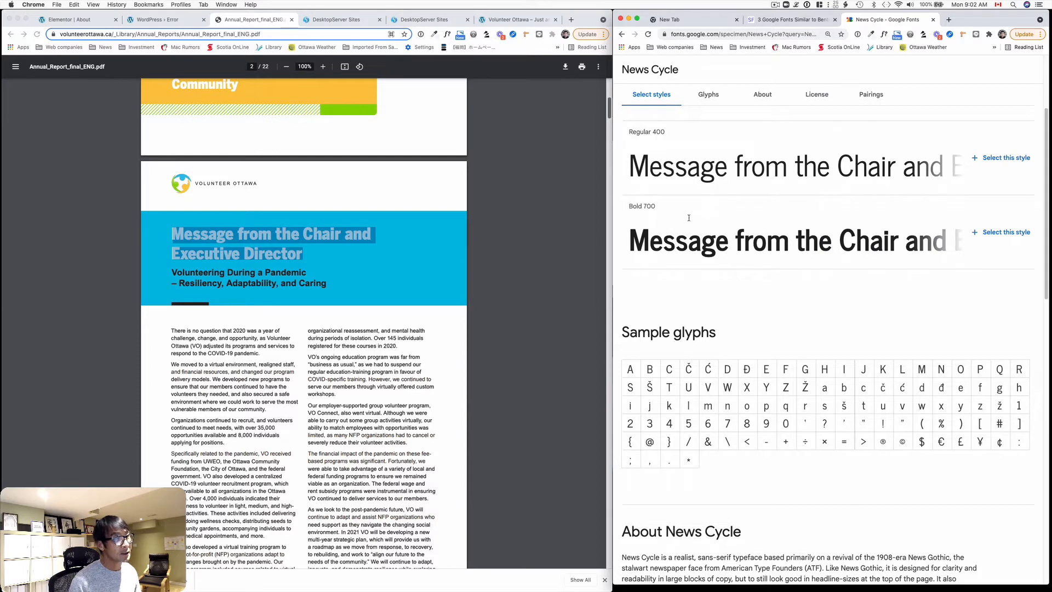
Step: Copy the font name Libre Franklin from the article and open that font's page on Google Fonts
{"action": "left_click", "coordinate": [814, 30]}
{"action": "scroll", "coordinate": [823, 267], "scroll_direction": "down", "scroll_amount": 6}
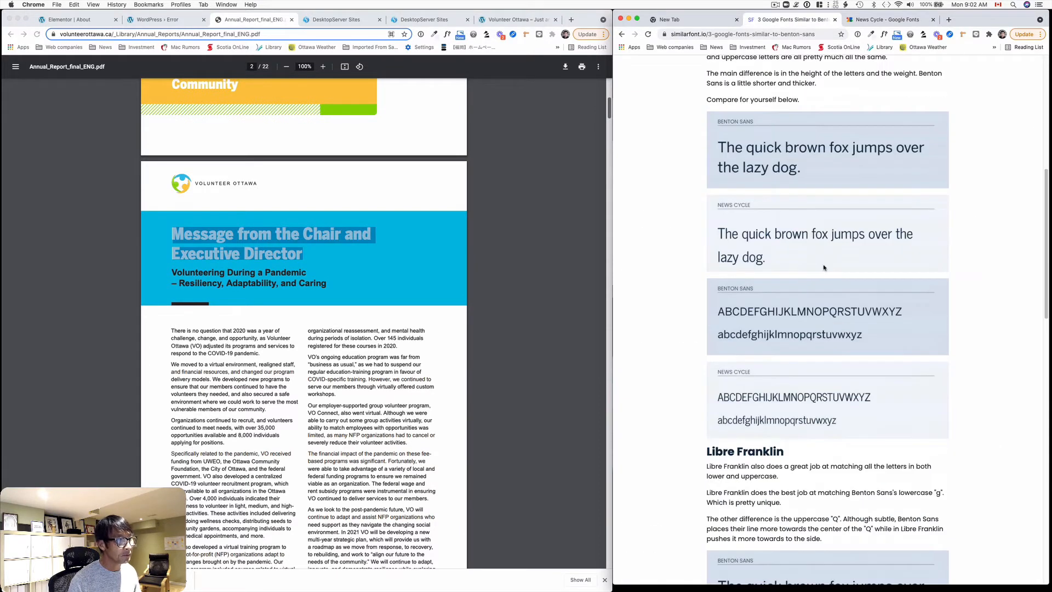
{"action": "scroll", "coordinate": [823, 267], "scroll_direction": "down", "scroll_amount": 3}
{"action": "left_click_drag", "start_coordinate": [784, 277], "coordinate": [706, 276]}
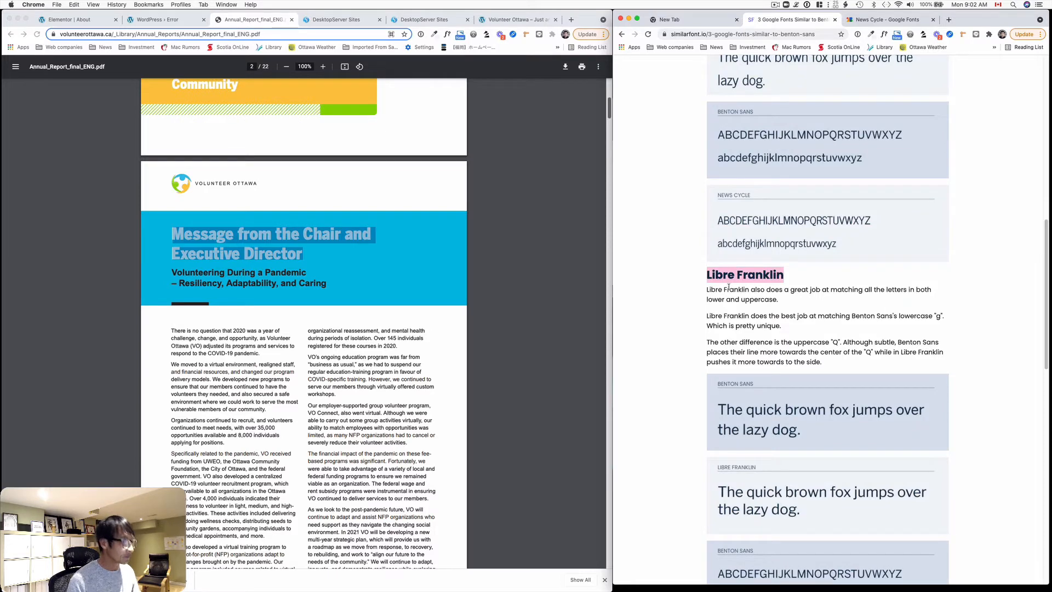
{"action": "left_click", "coordinate": [868, 21]}
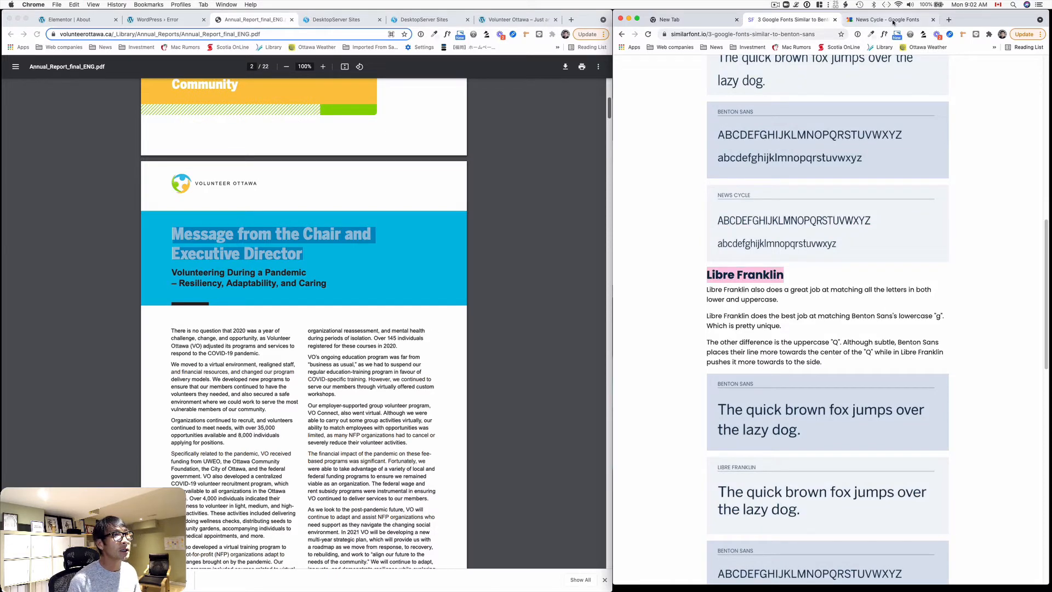
Step: Compare the Libre Franklin styles from Extra-light 200 to Black 900 italic with the annual report heading
{"action": "scroll", "coordinate": [795, 219], "scroll_direction": "down", "scroll_amount": 8}
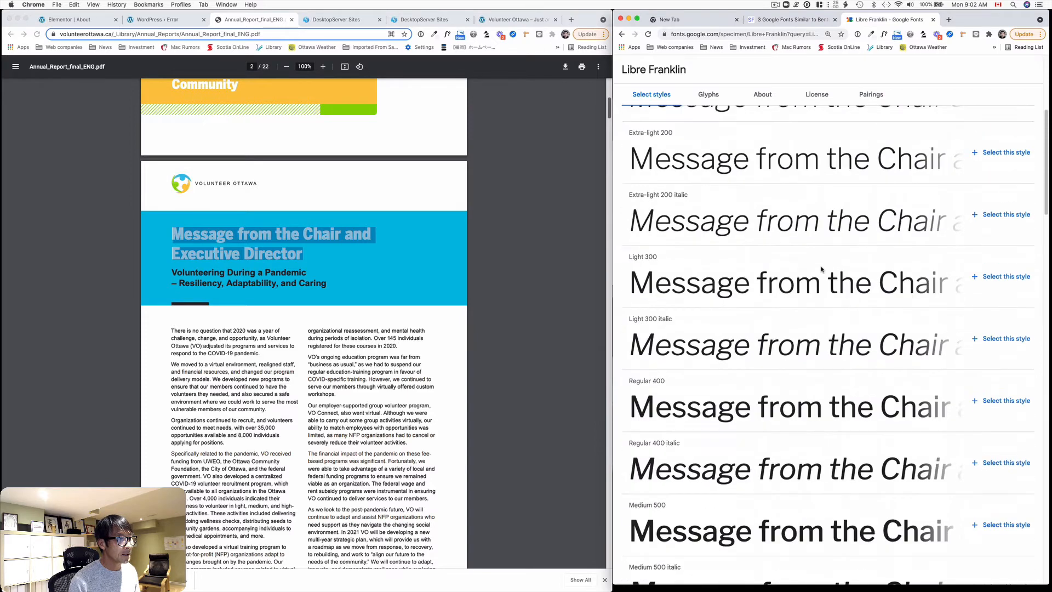
{"action": "scroll", "coordinate": [821, 269], "scroll_direction": "down", "scroll_amount": 4}
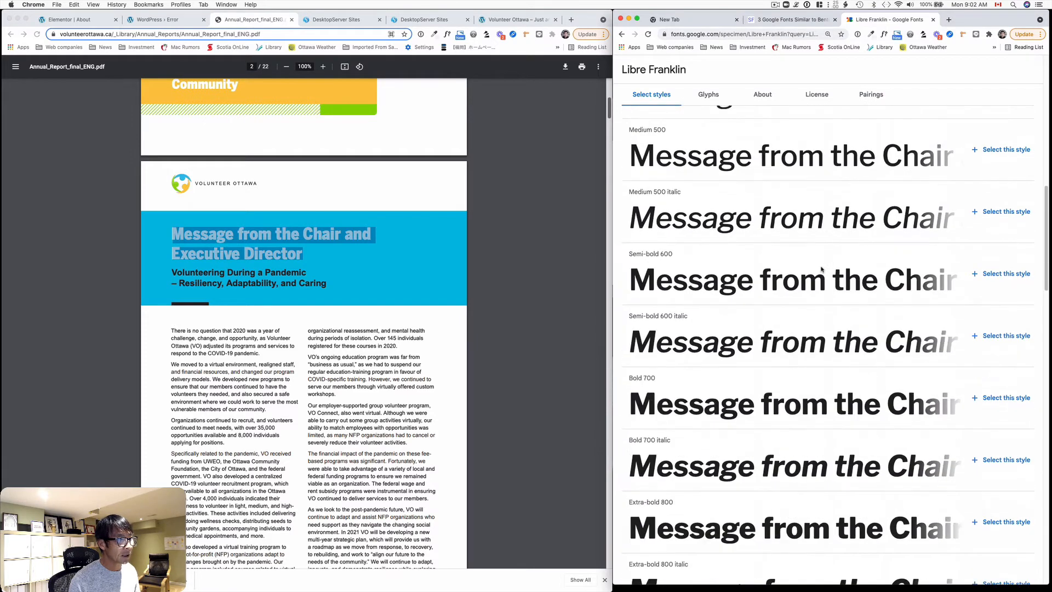
{"action": "scroll", "coordinate": [818, 270], "scroll_direction": "down", "scroll_amount": 4}
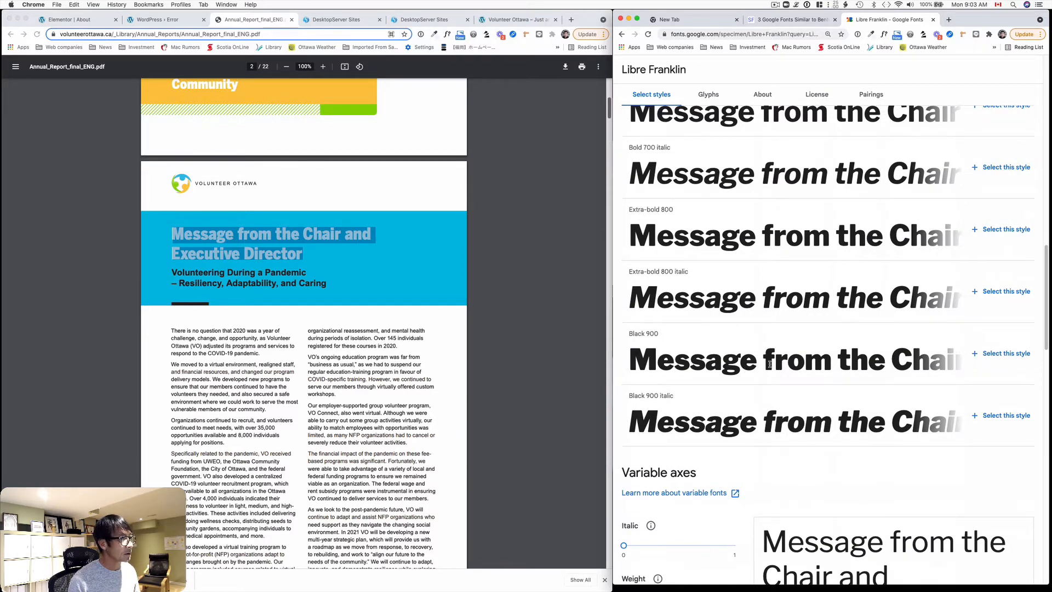
{"action": "scroll", "coordinate": [756, 364], "scroll_direction": "up", "scroll_amount": 3}
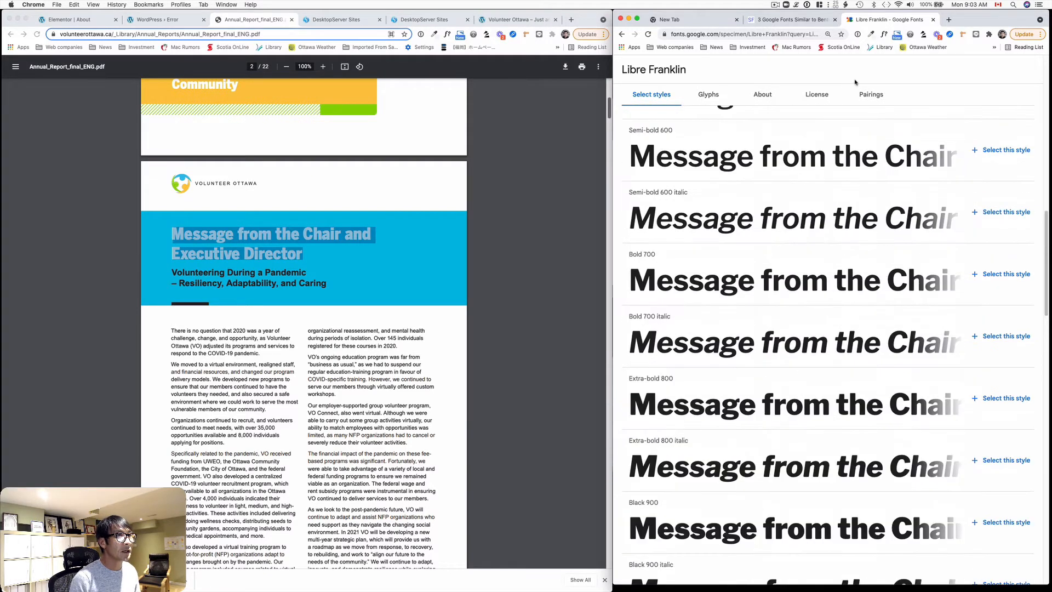
Step: Copy the font name Source Sans Pro from the article and search Google Fonts for it in place of Libre Franklin
{"action": "left_click", "coordinate": [793, 19]}
{"action": "scroll", "coordinate": [816, 330], "scroll_direction": "down", "scroll_amount": 5}
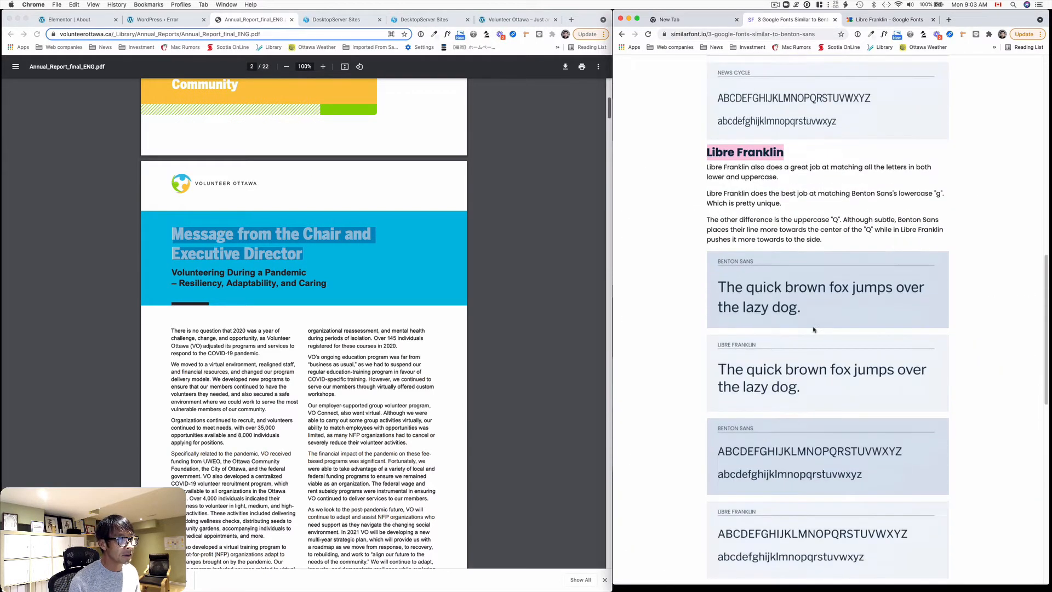
{"action": "left_click_drag", "start_coordinate": [799, 376], "coordinate": [701, 378]}
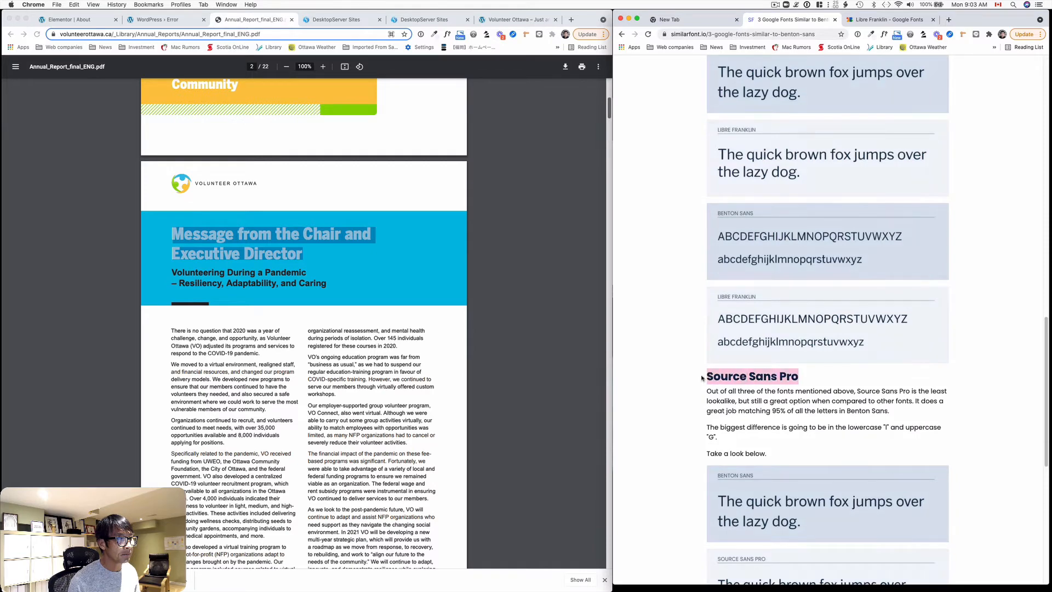
{"action": "key", "text": "super+c"}
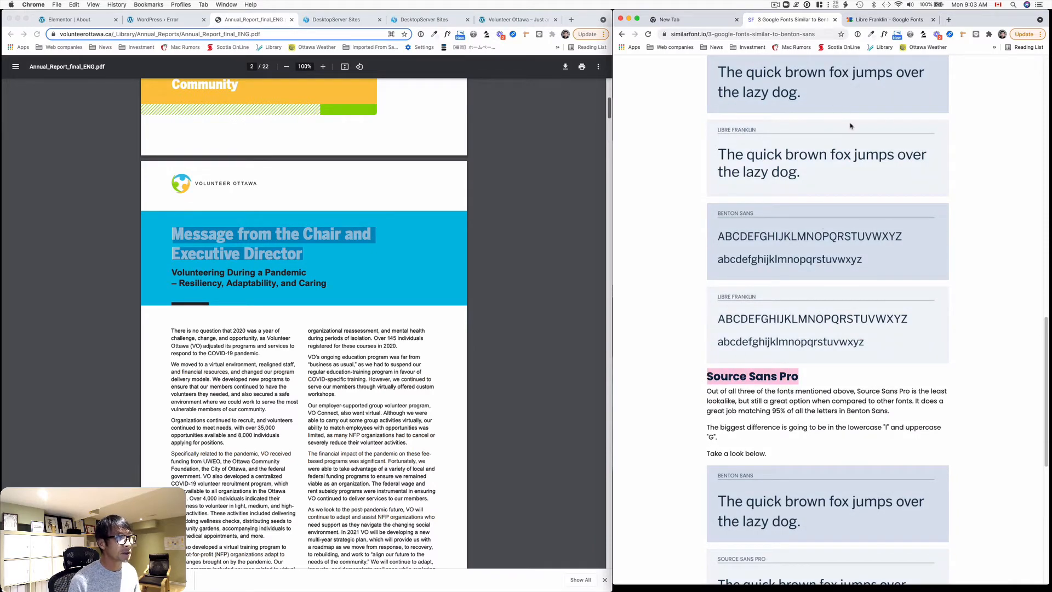
{"action": "left_click", "coordinate": [889, 19]}
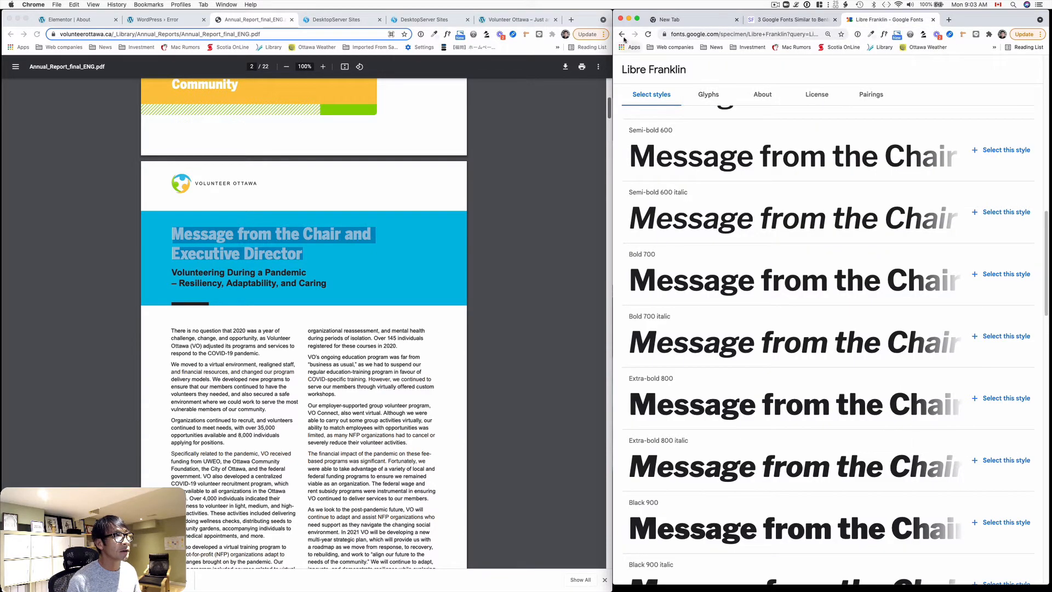
{"action": "left_click", "coordinate": [622, 34]}
{"action": "triple_click", "coordinate": [712, 105]}
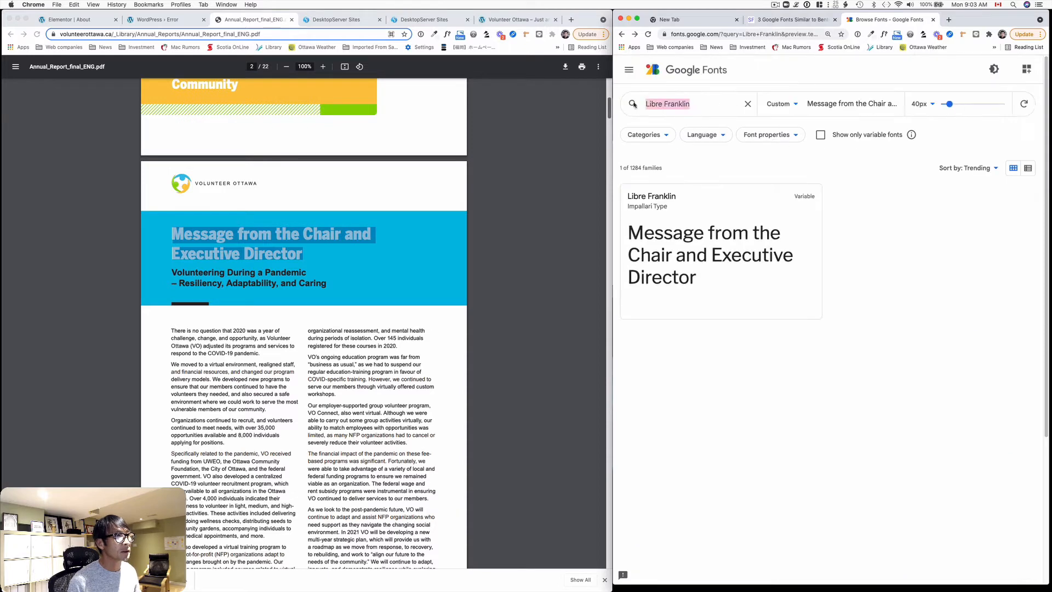
{"action": "type", "text": "v"}
{"action": "key", "text": "BackSpace"}
{"action": "key", "text": "super+v"}
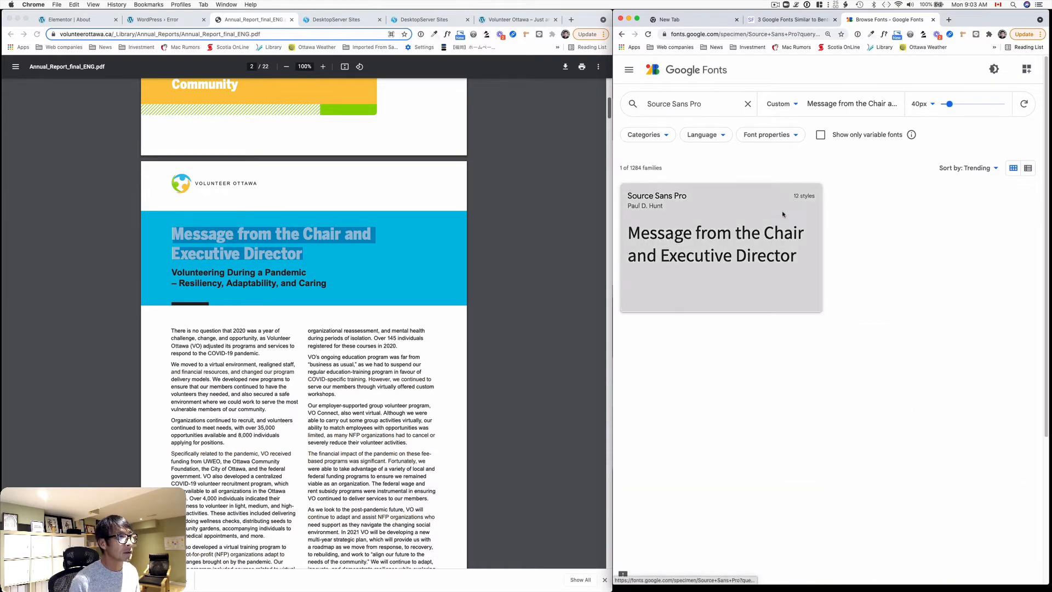
Step: Open the Source Sans Pro font page and compare its styles from Extra-light 200 to Black 900 italic with the annual report heading
{"action": "left_click", "coordinate": [754, 288]}
{"action": "scroll", "coordinate": [755, 289], "scroll_direction": "down", "scroll_amount": 7}
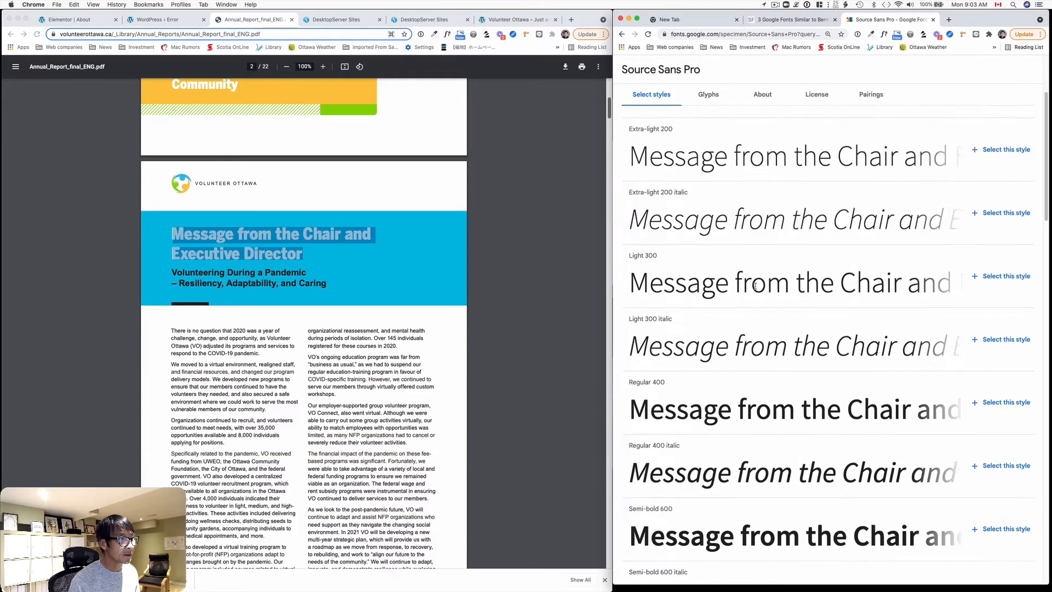
{"action": "scroll", "coordinate": [755, 289], "scroll_direction": "down", "scroll_amount": 4}
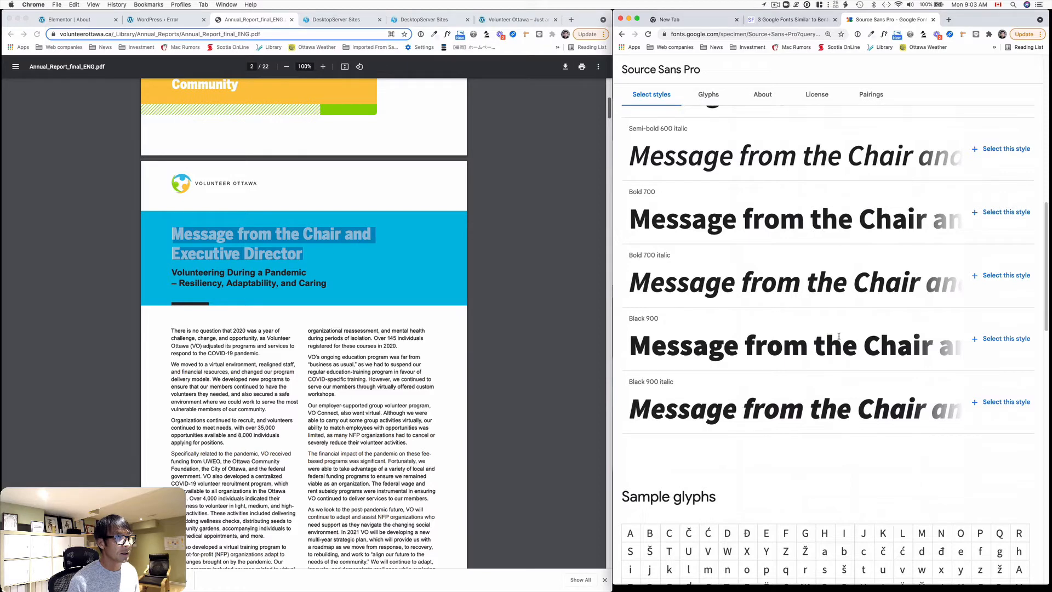
{"action": "scroll", "coordinate": [712, 351], "scroll_direction": "down", "scroll_amount": 2}
{"action": "scroll", "coordinate": [693, 349], "scroll_direction": "up", "scroll_amount": 2}
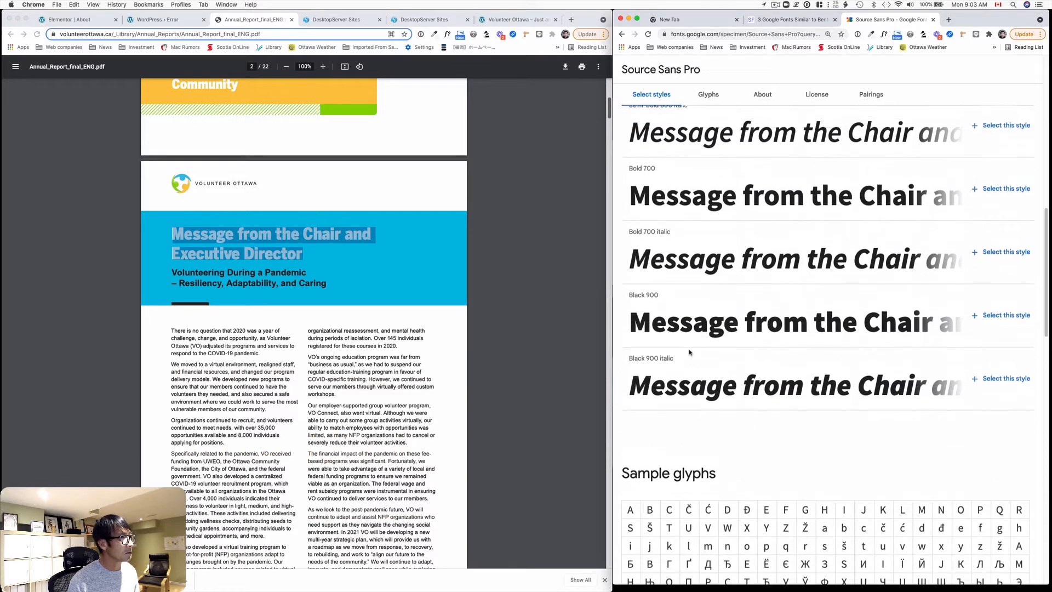
{"action": "scroll", "coordinate": [694, 348], "scroll_direction": "up", "scroll_amount": 7}
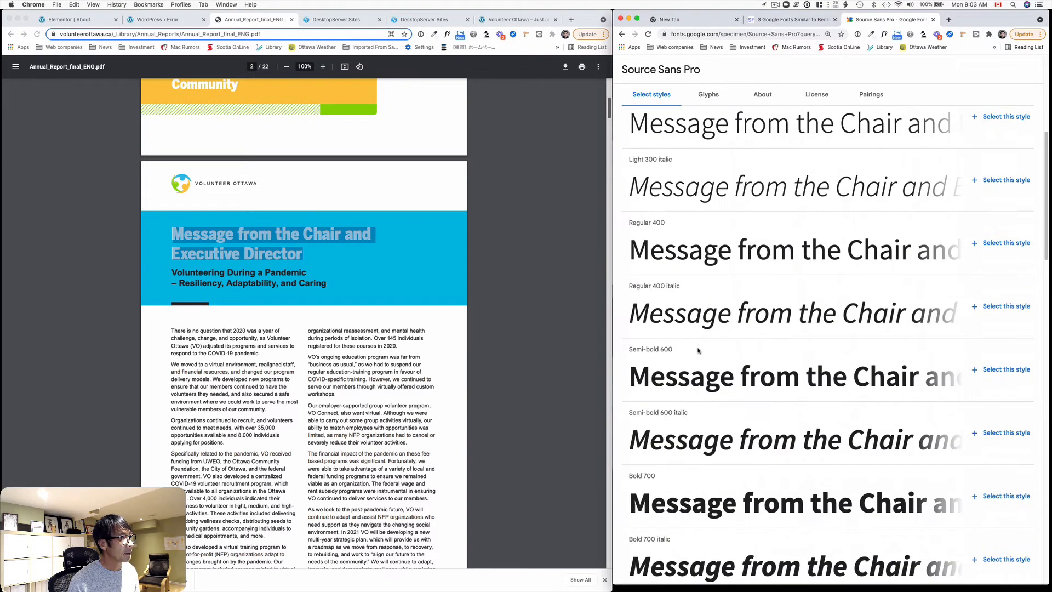
{"action": "scroll", "coordinate": [698, 348], "scroll_direction": "up", "scroll_amount": 3}
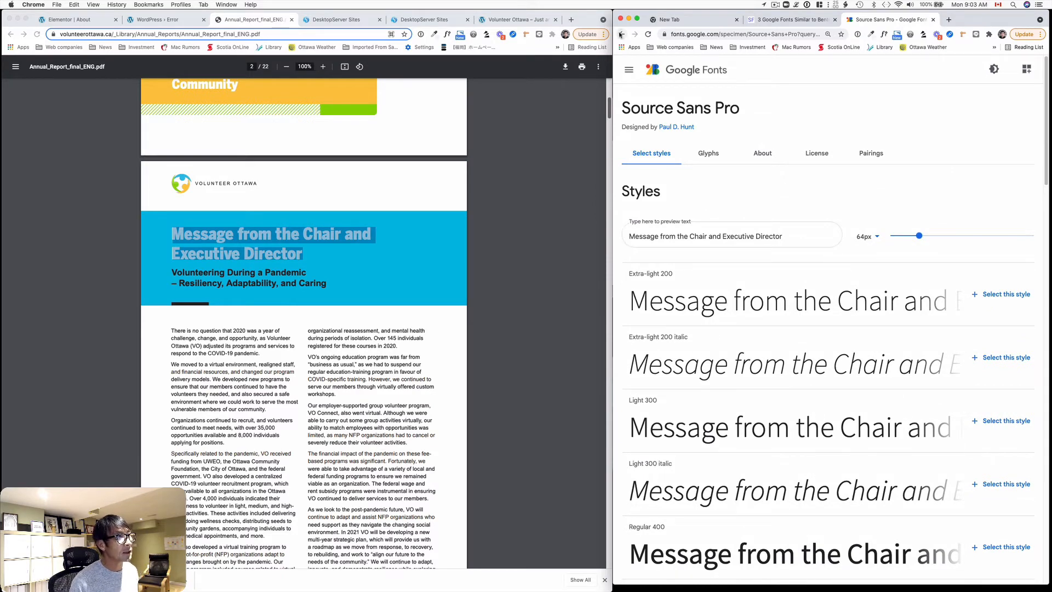
Step: Return to the font search, replace the Source Sans Pro query with inter and open the Inter font page
{"action": "left_click", "coordinate": [621, 34]}
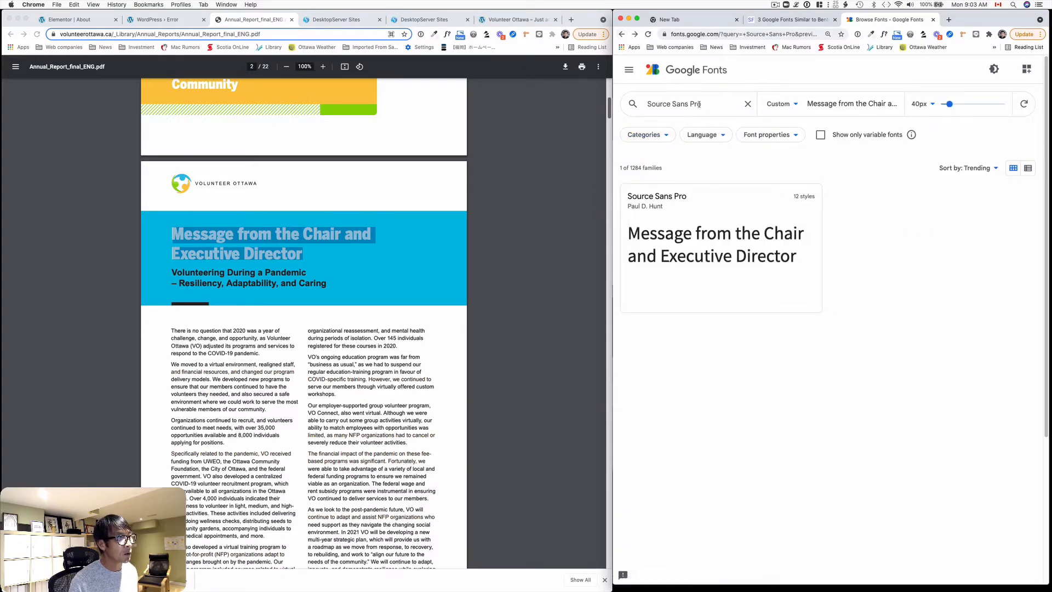
{"action": "left_click_drag", "start_coordinate": [701, 104], "coordinate": [634, 105]}
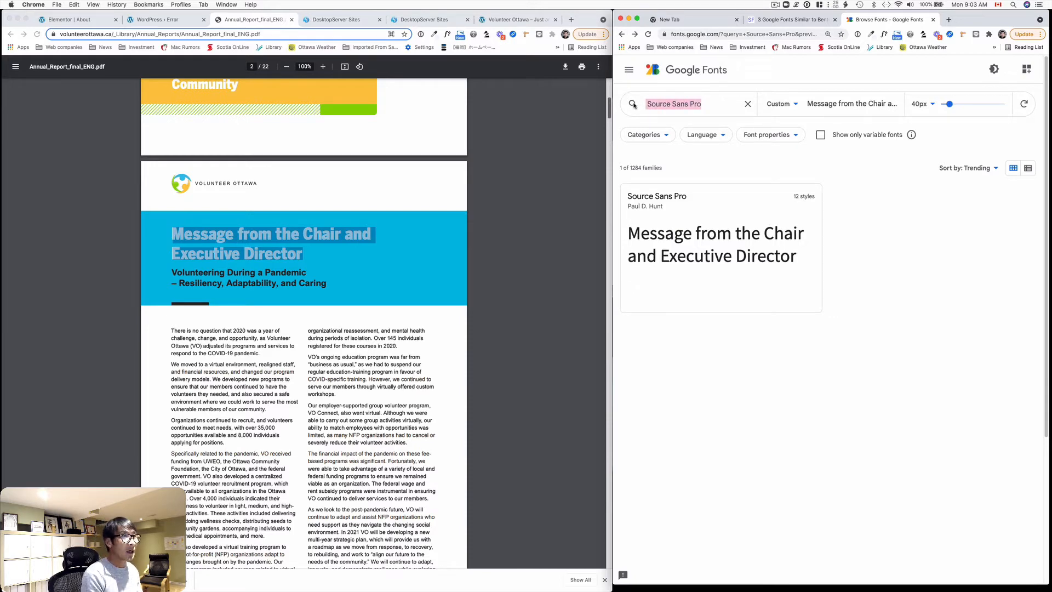
{"action": "type", "text": "inter"}
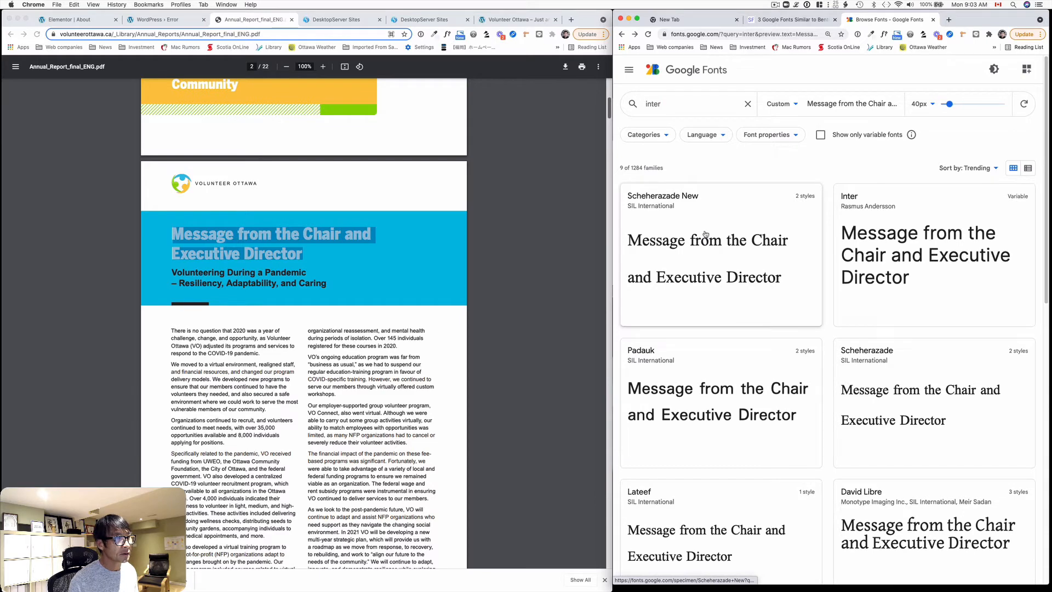
{"action": "left_click", "coordinate": [858, 245]}
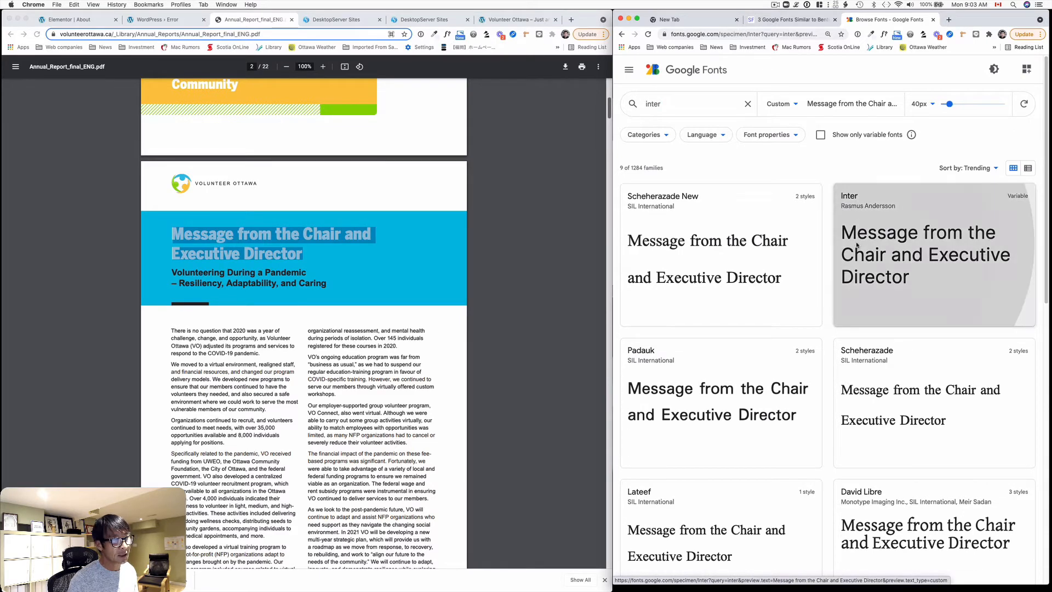
Step: Compare Inter's styles from Regular 400 to Black 900 with the annual report heading
{"action": "scroll", "coordinate": [832, 251], "scroll_direction": "down", "scroll_amount": 5}
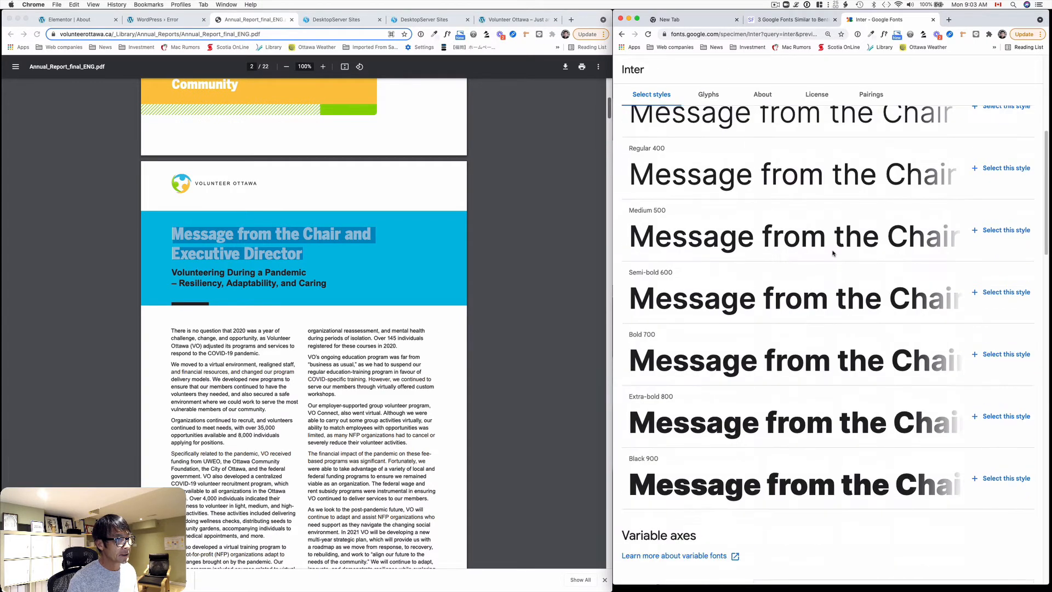
{"action": "scroll", "coordinate": [802, 318], "scroll_direction": "down", "scroll_amount": 2}
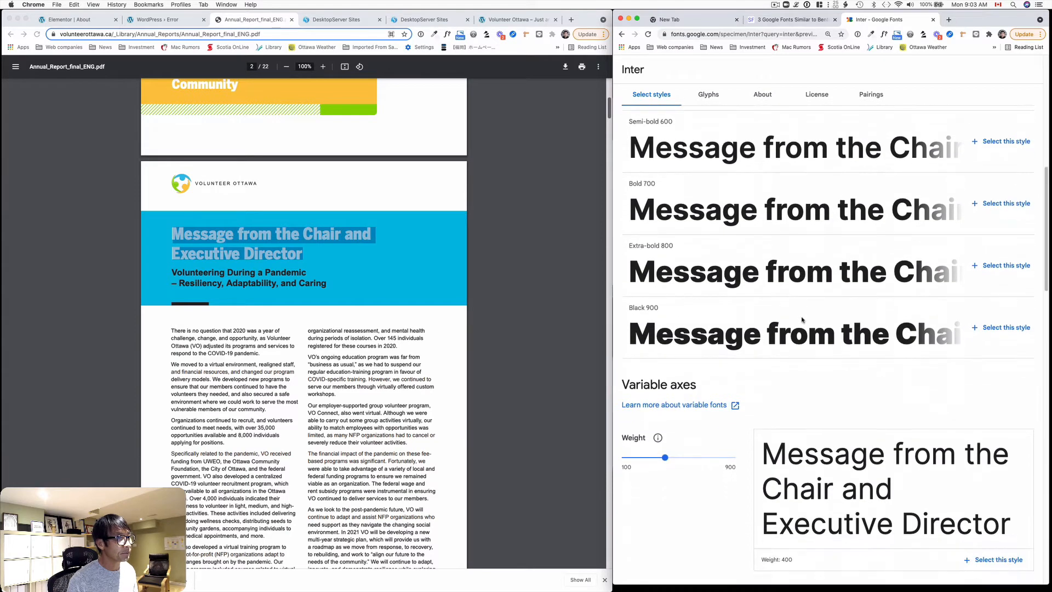
{"action": "scroll", "coordinate": [807, 344], "scroll_direction": "down", "scroll_amount": 1}
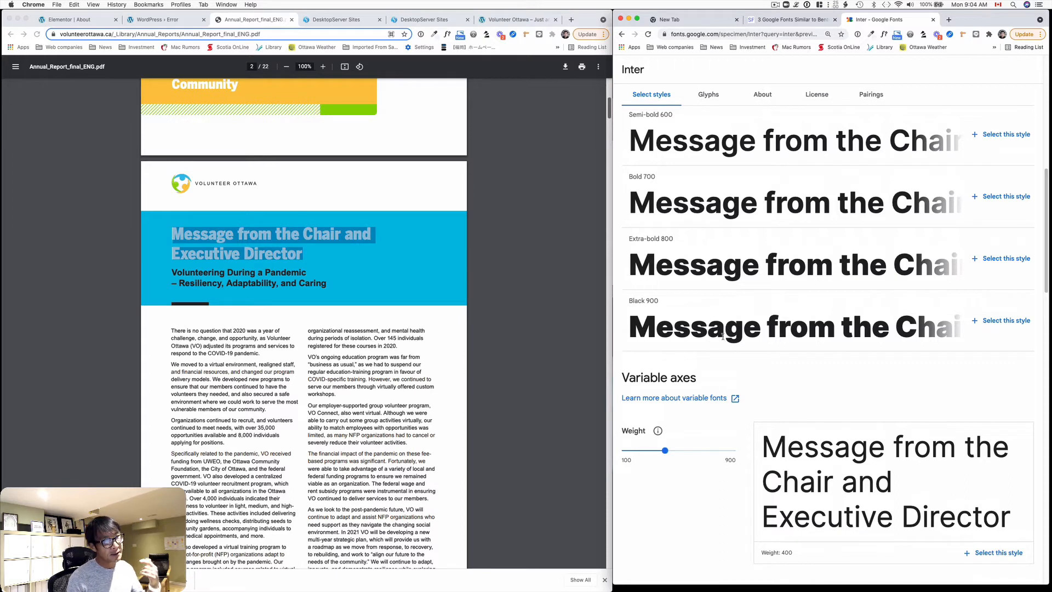
{"action": "scroll", "coordinate": [795, 301], "scroll_direction": "down", "scroll_amount": 2}
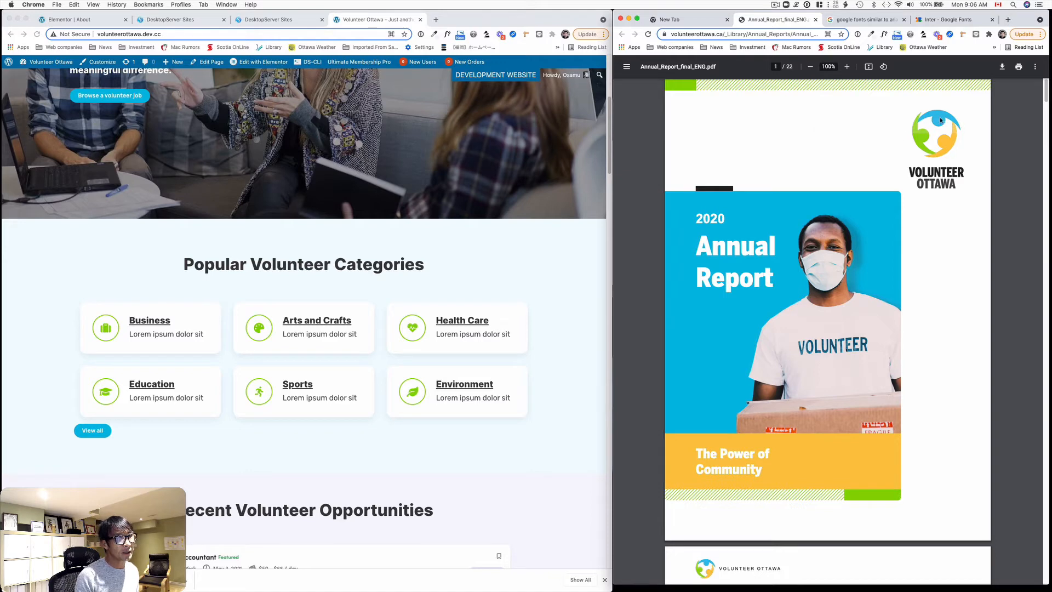
Step: Review the first pages of the annual report for its brand colours and heading styles beside the development website
{"action": "scroll", "coordinate": [897, 276], "scroll_direction": "down", "scroll_amount": 6}
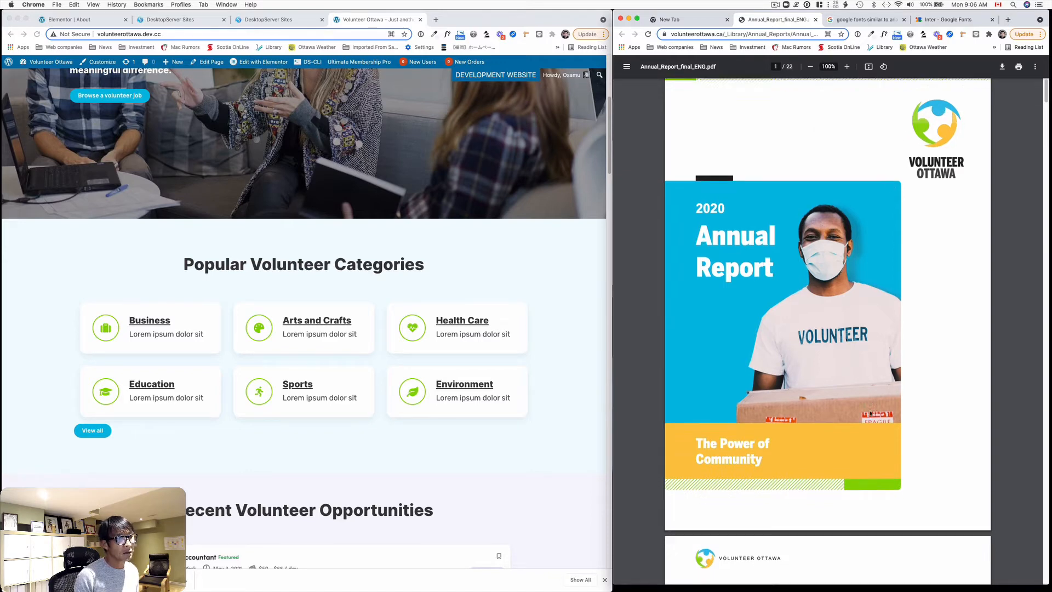
{"action": "scroll", "coordinate": [872, 410], "scroll_direction": "down", "scroll_amount": 7}
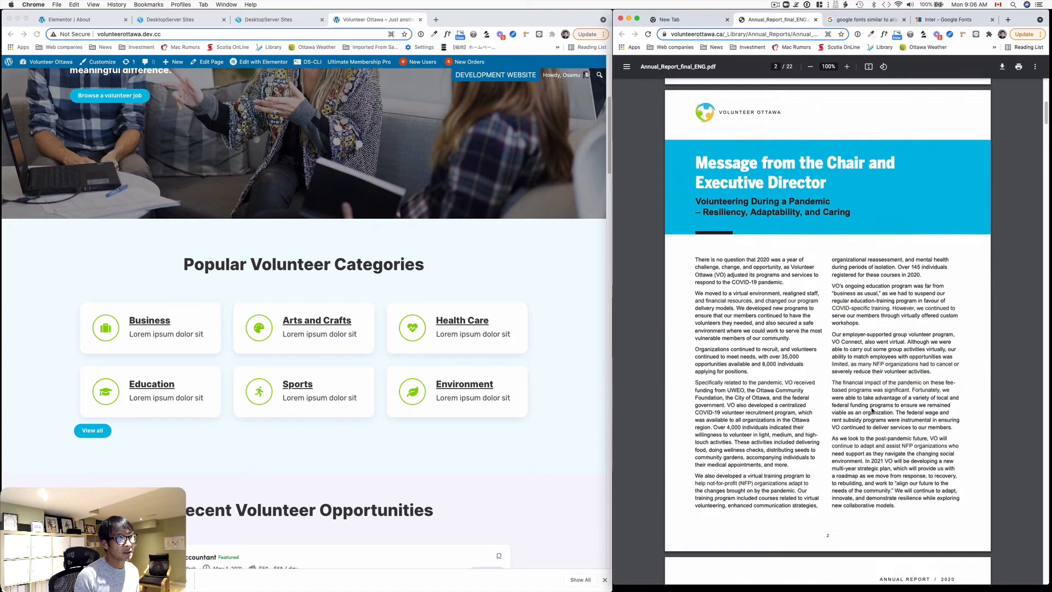
{"action": "scroll", "coordinate": [870, 407], "scroll_direction": "down", "scroll_amount": 5}
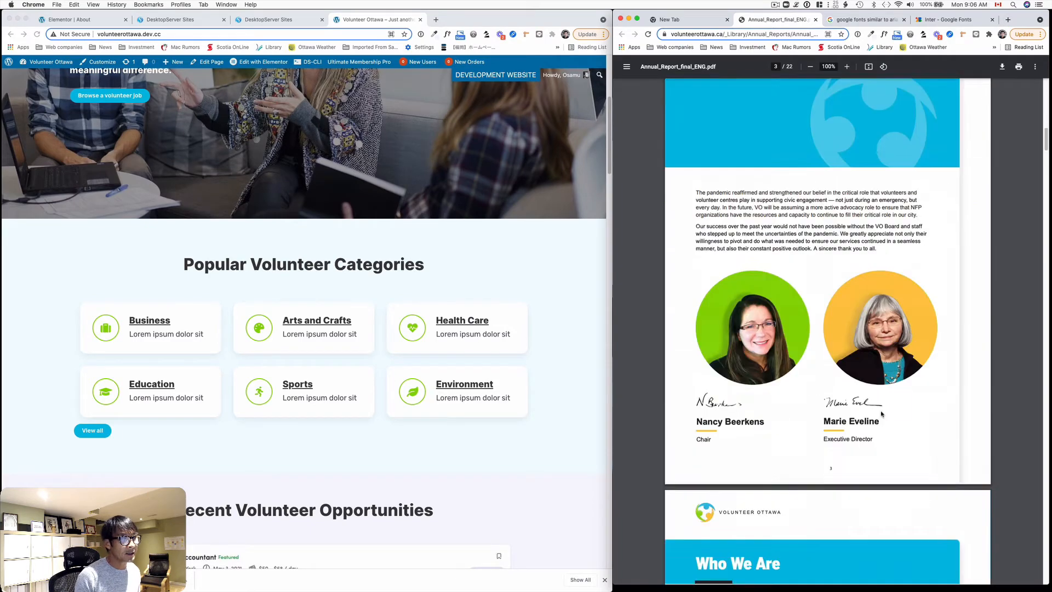
{"action": "scroll", "coordinate": [878, 409], "scroll_direction": "up", "scroll_amount": 14}
{"action": "scroll", "coordinate": [879, 408], "scroll_direction": "up", "scroll_amount": 2}
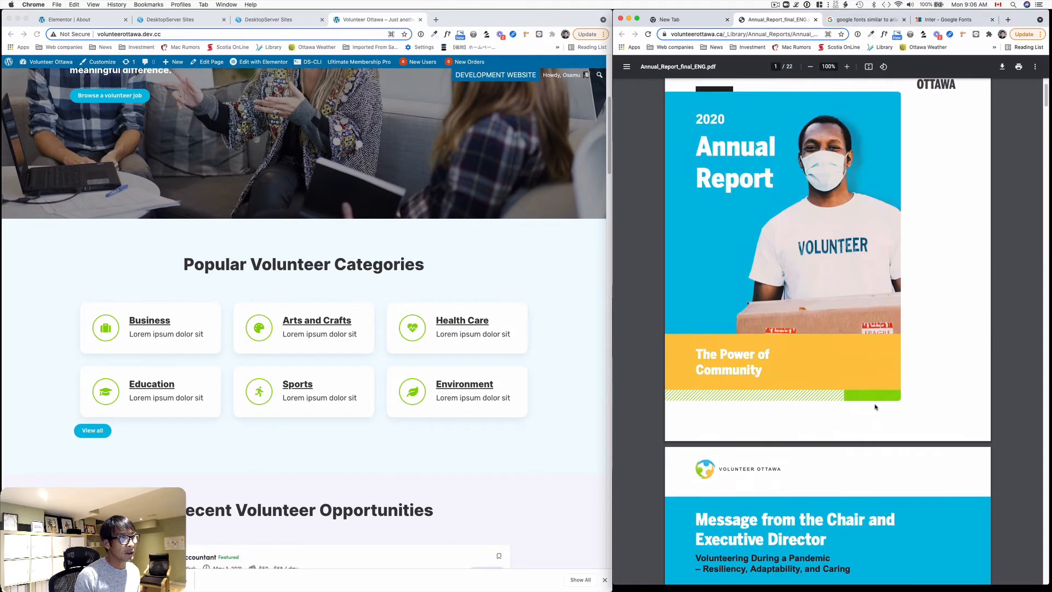
Step: Bring up the brand fonts and colours screenshot in Preview and compare its palette with the colours on annual report pages 1 to 3
{"action": "key", "text": "ctrl+Up"}
{"action": "left_click", "coordinate": [633, 123]}
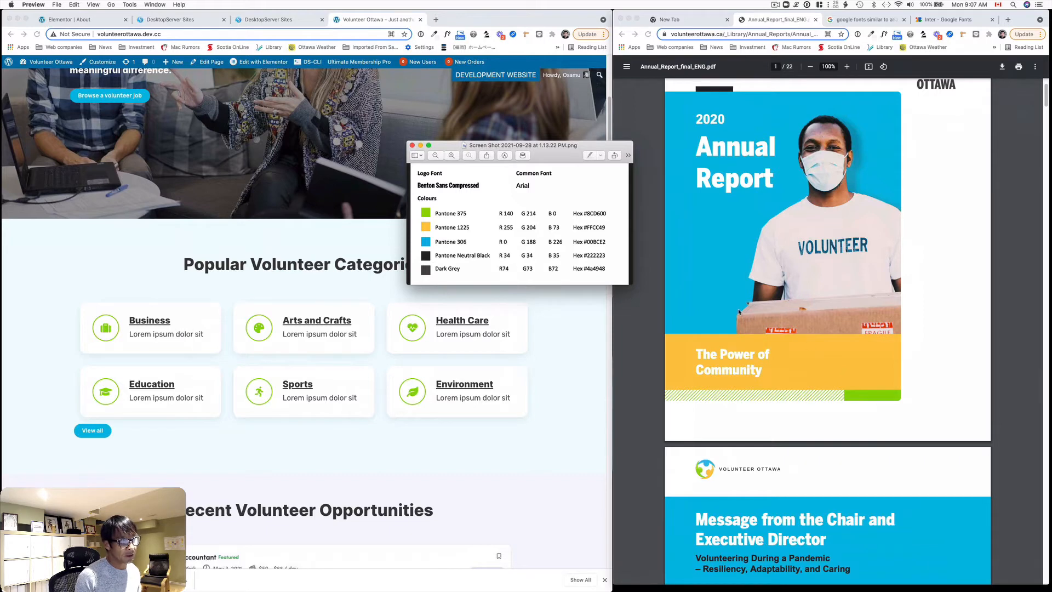
{"action": "scroll", "coordinate": [738, 312], "scroll_direction": "down", "scroll_amount": 3}
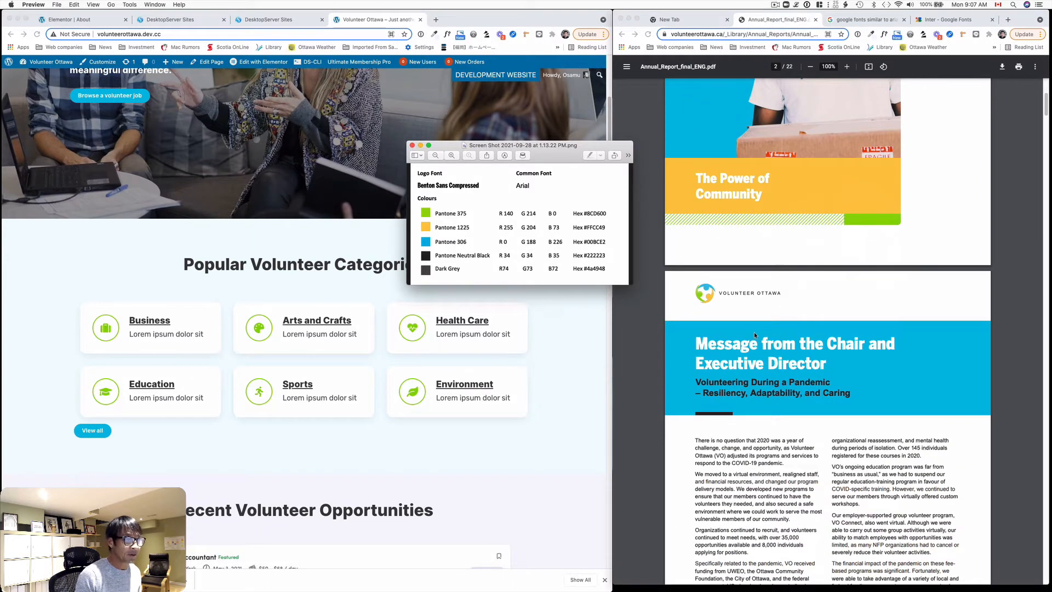
{"action": "scroll", "coordinate": [754, 332], "scroll_direction": "down", "scroll_amount": 1}
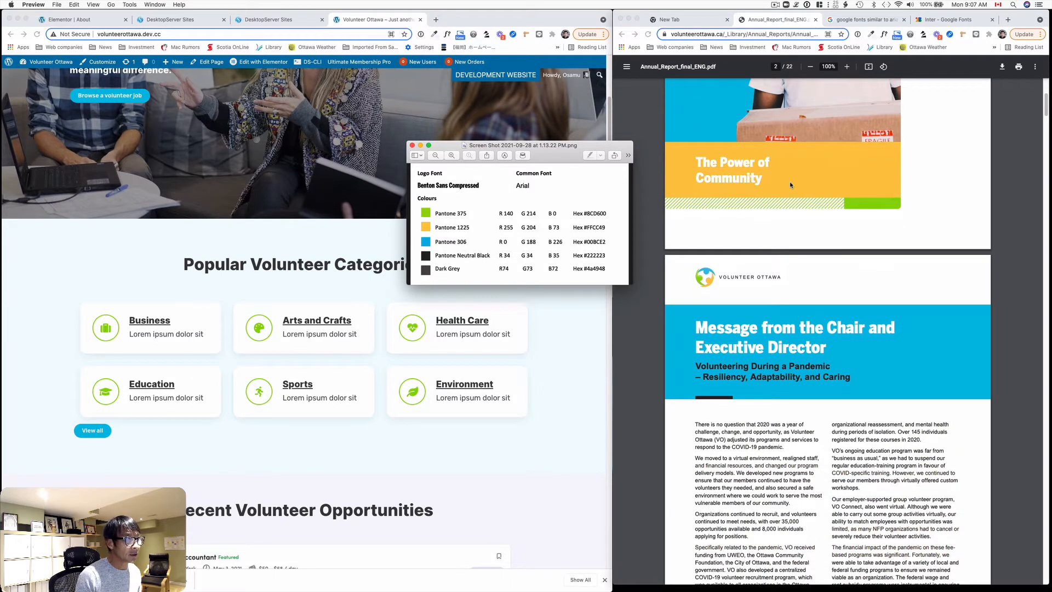
{"action": "scroll", "coordinate": [822, 192], "scroll_direction": "down", "scroll_amount": 1}
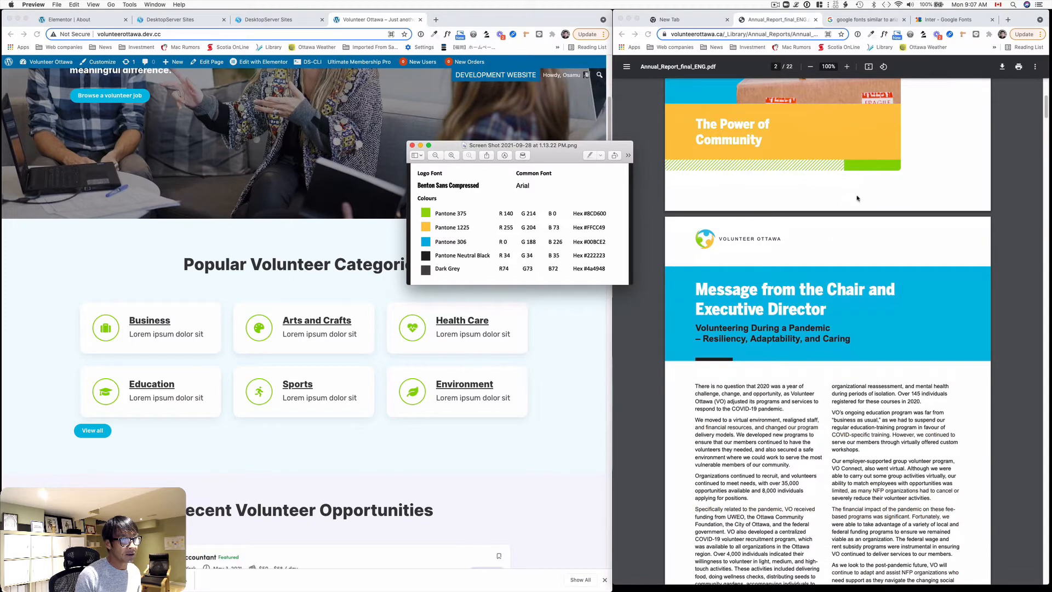
{"action": "scroll", "coordinate": [776, 374], "scroll_direction": "down", "scroll_amount": 6}
{"action": "scroll", "coordinate": [782, 379], "scroll_direction": "down", "scroll_amount": 15}
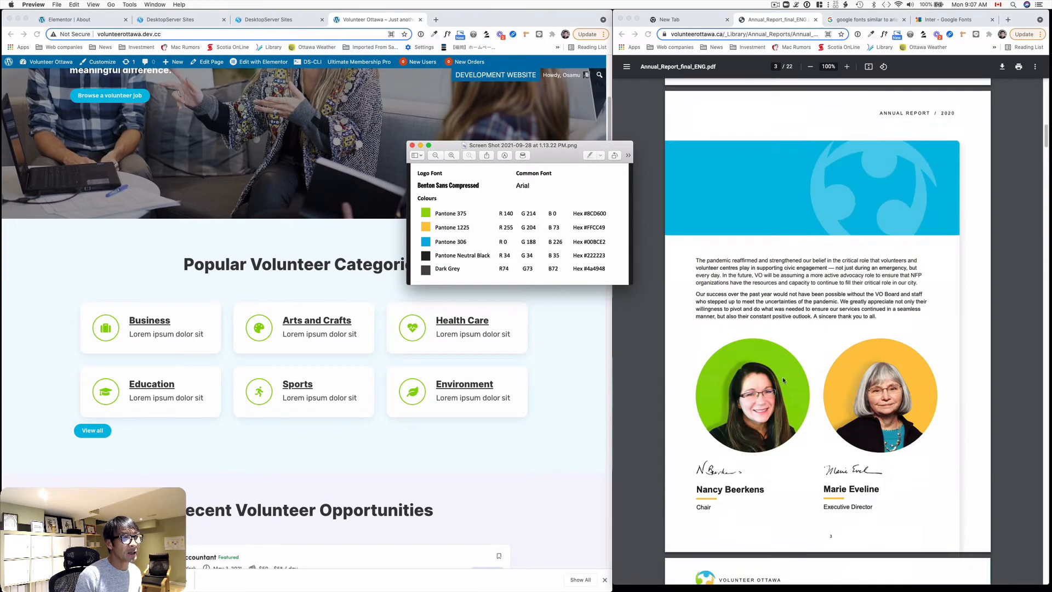
{"action": "scroll", "coordinate": [783, 379], "scroll_direction": "up", "scroll_amount": 10}
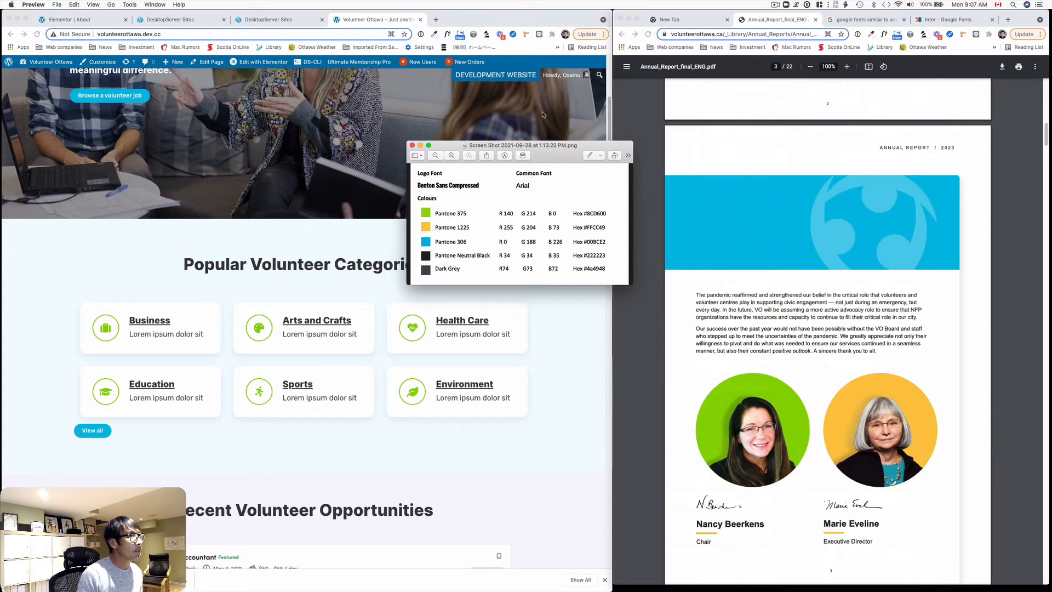
Step: Open the development site's home page for editing in Elementor and show the Global Colors in Site Settings
{"action": "left_click", "coordinate": [390, 101]}
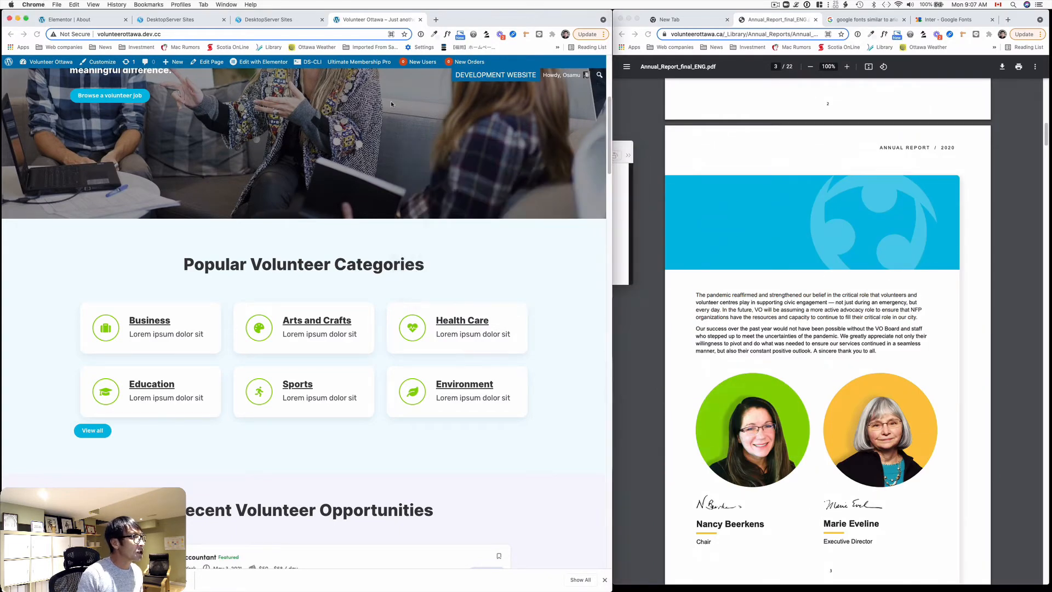
{"action": "left_click", "coordinate": [273, 63]}
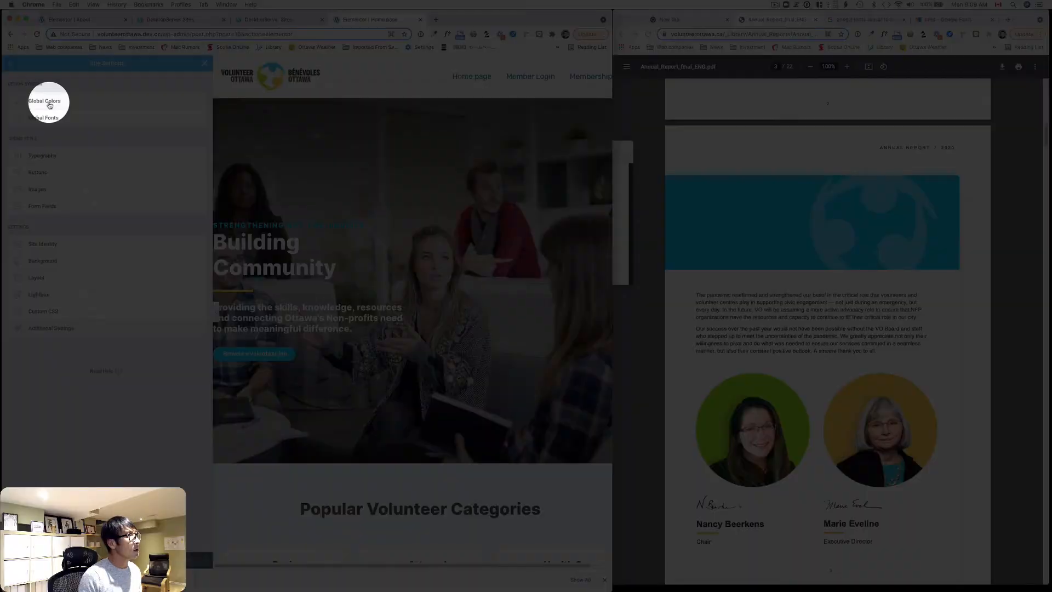
{"action": "left_click", "coordinate": [49, 103]}
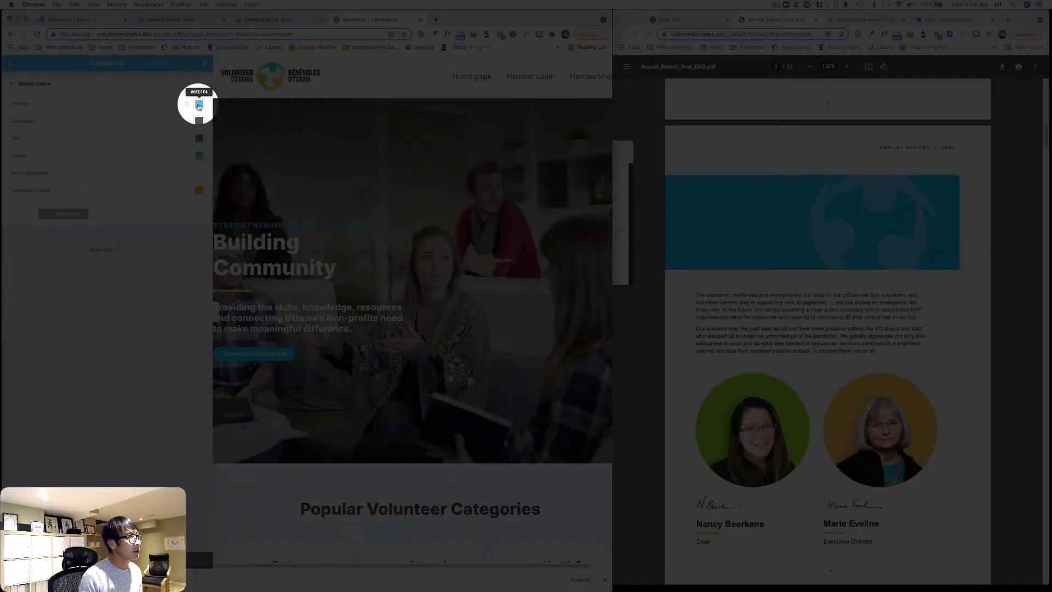
Step: Place the brand palette screenshot clear of the editor and set the Primary global colour to #00BCE2
{"action": "left_click", "coordinate": [198, 103]}
{"action": "left_click", "coordinate": [621, 187]}
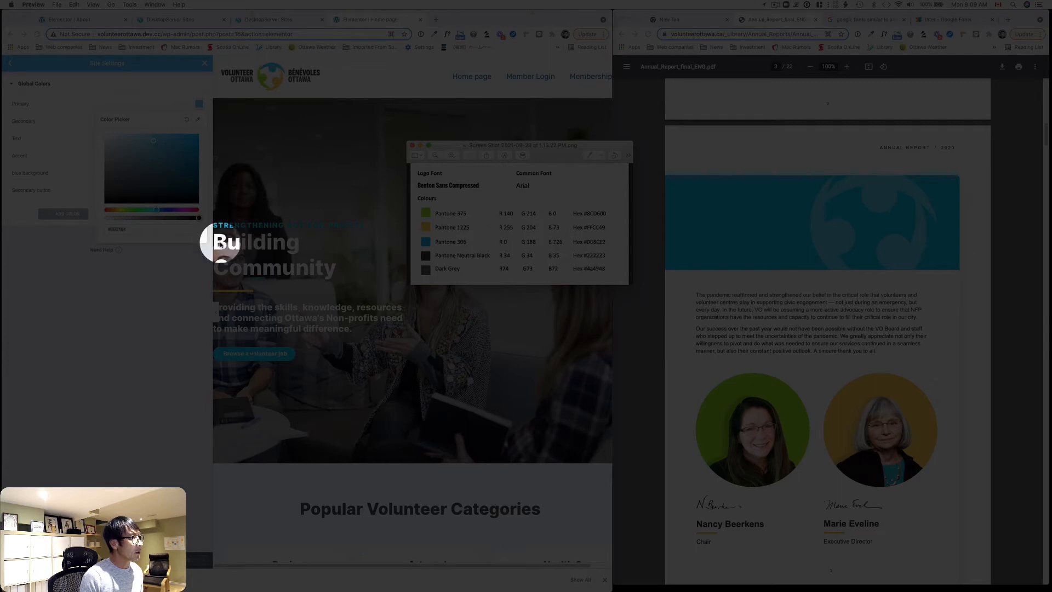
{"action": "left_click", "coordinate": [140, 230]}
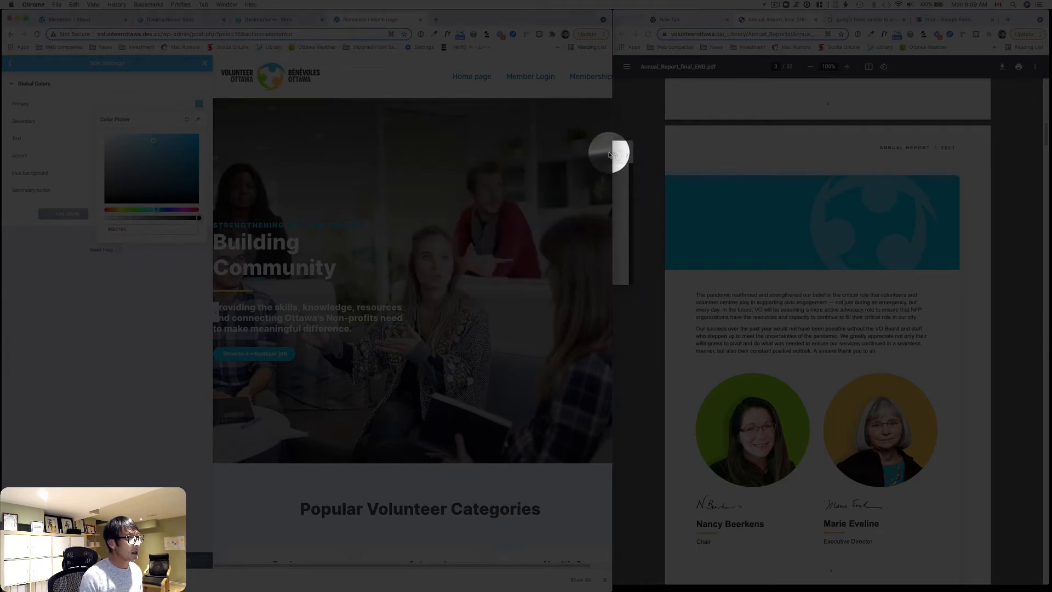
{"action": "left_click_drag", "start_coordinate": [621, 144], "coordinate": [818, 139]}
{"action": "left_click", "coordinate": [139, 231]}
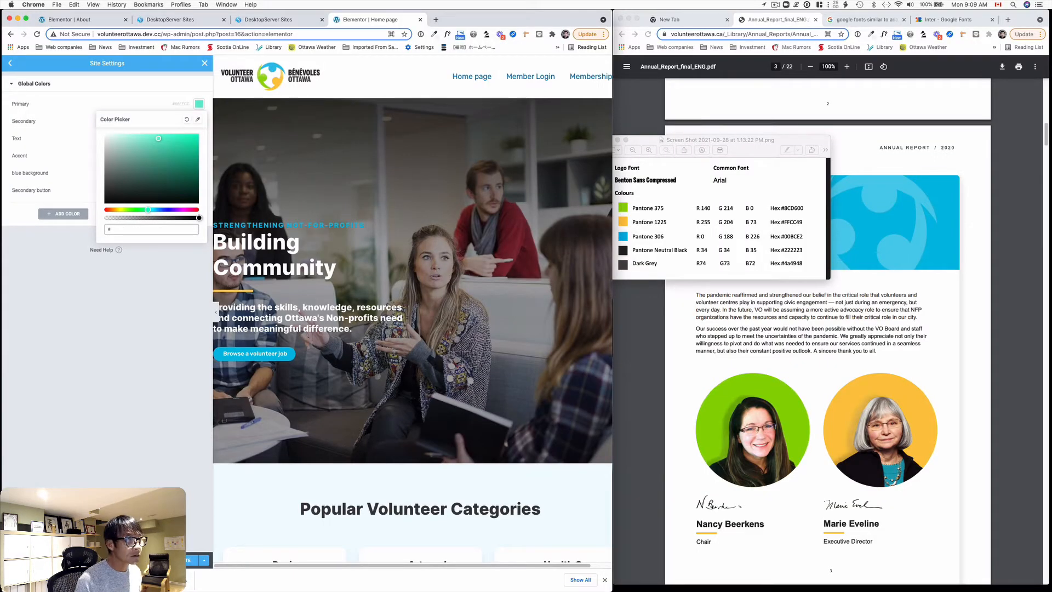
{"action": "type", "text": "BCE2"}
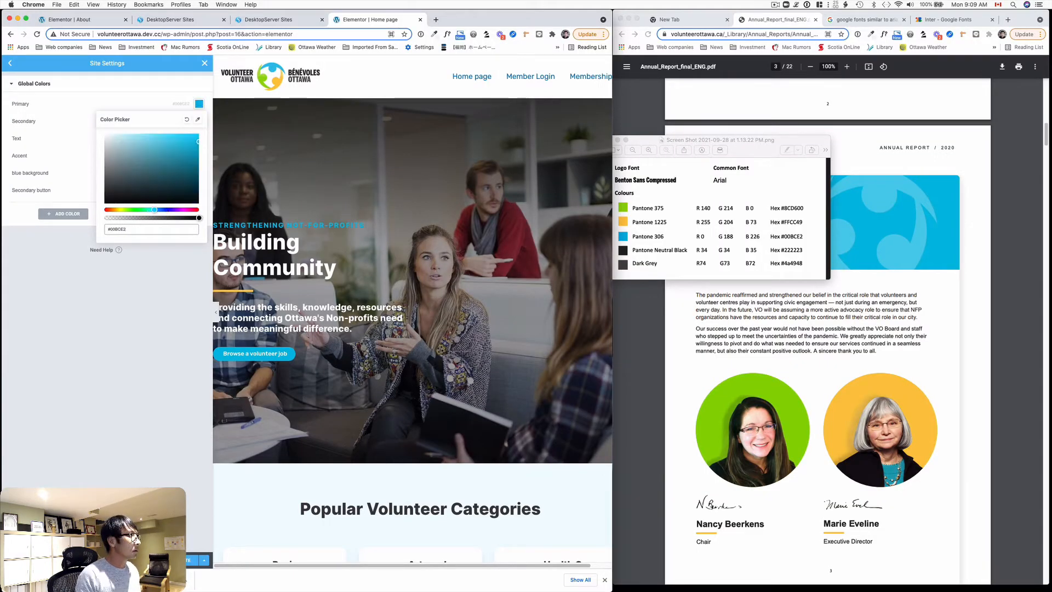
{"action": "left_click", "coordinate": [58, 115]}
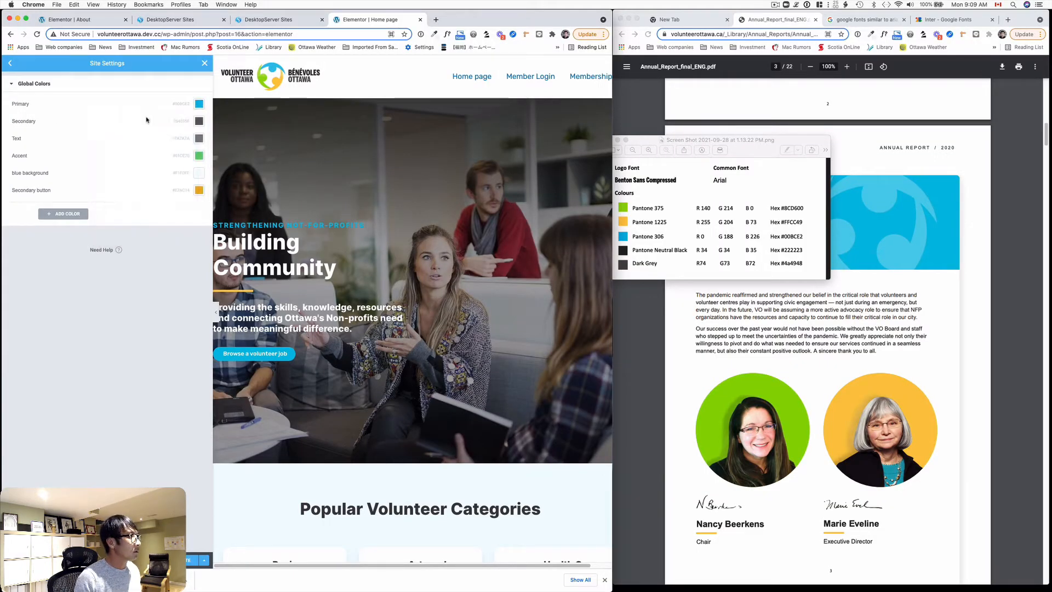
Step: Set the Secondary global colour to the Pantone 1225 yellow, #FFCC49
{"action": "left_click", "coordinate": [199, 121]}
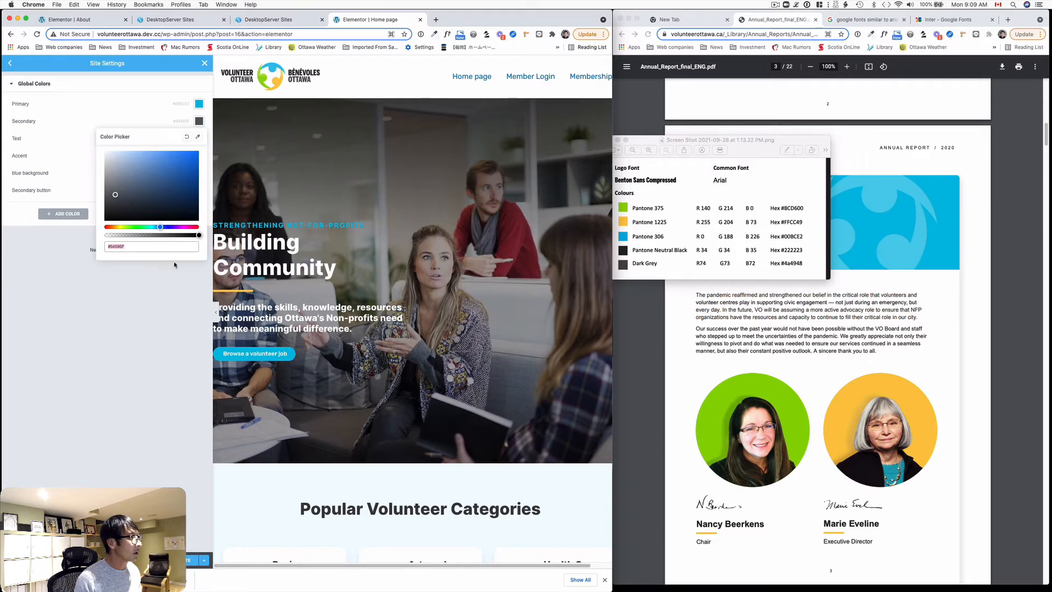
{"action": "left_click", "coordinate": [141, 249]}
{"action": "key", "text": "BackSpace"}
{"action": "key", "text": "BackSpace"}
{"action": "key", "text": "BackSpace"}
{"action": "key", "text": "BackSpace"}
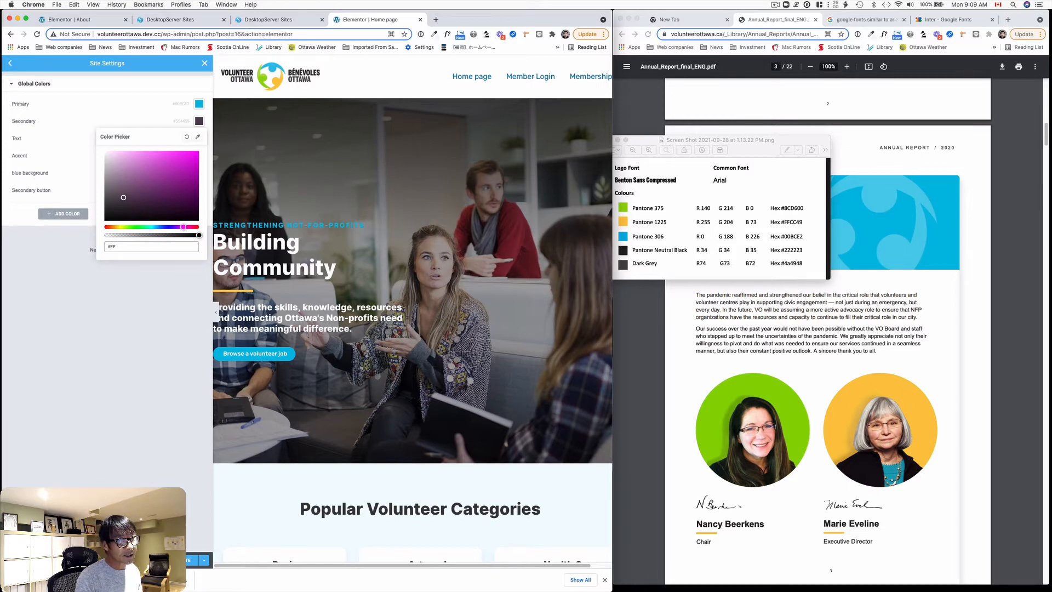
{"action": "type", "text": "FFCC"}
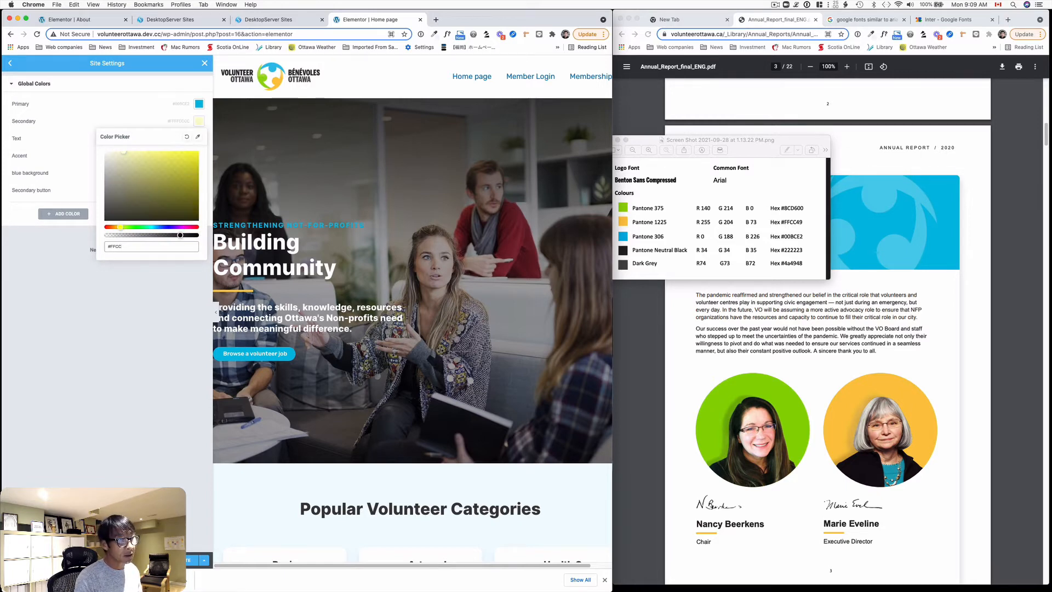
{"action": "type", "text": "49"}
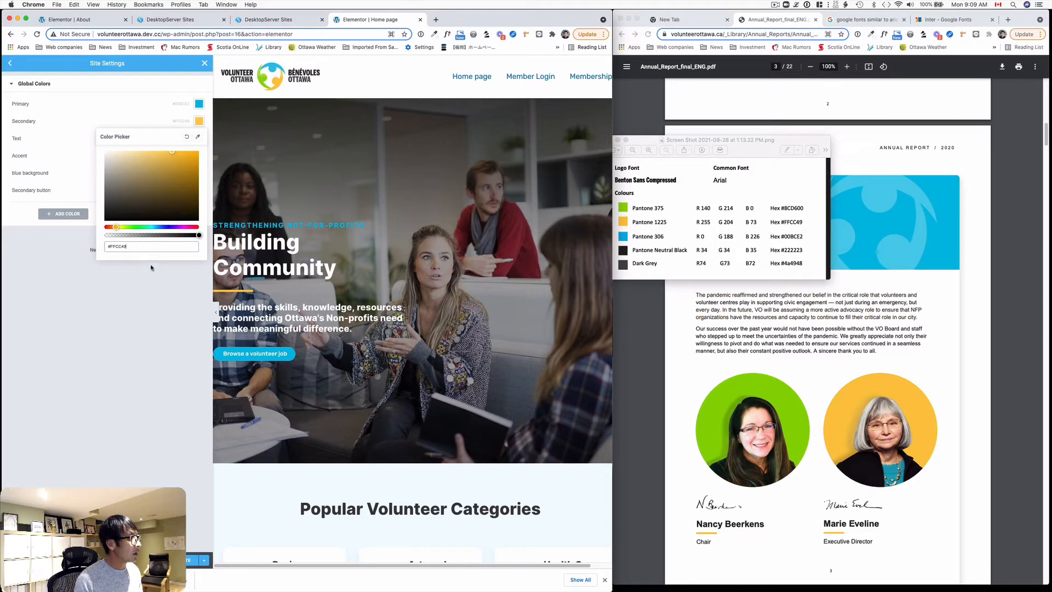
Step: Add a new global colour and set it to the Pantone 375 green, #8CD600
{"action": "left_click", "coordinate": [156, 306]}
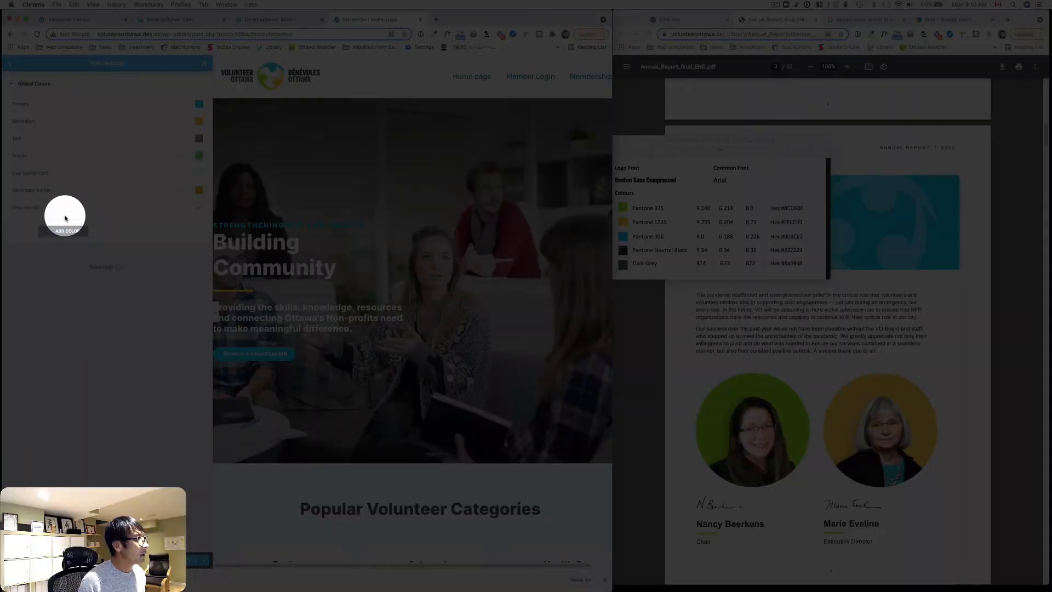
{"action": "left_click", "coordinate": [66, 216]}
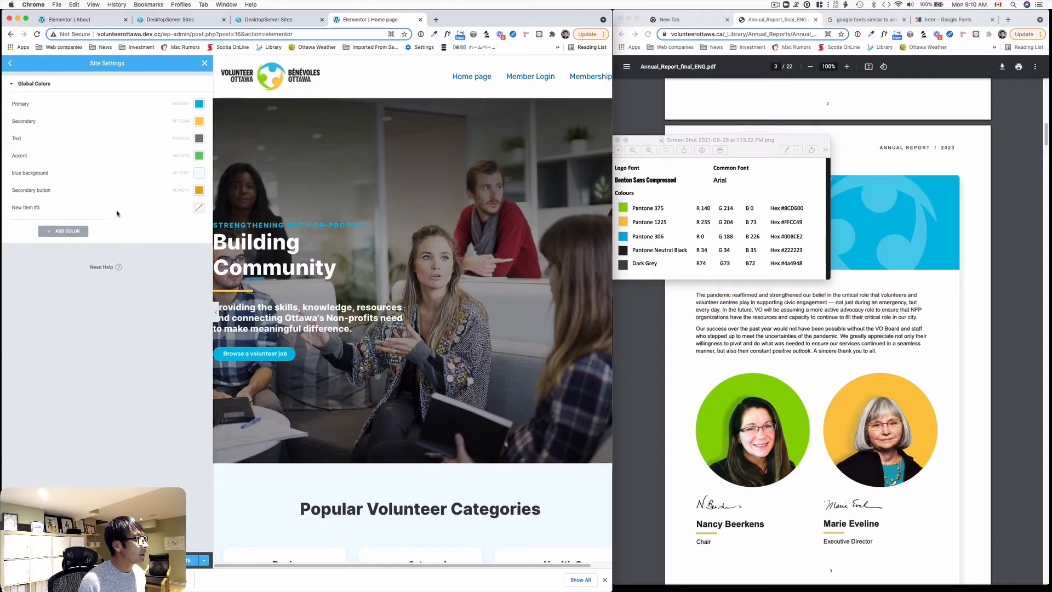
{"action": "left_click", "coordinate": [198, 209]}
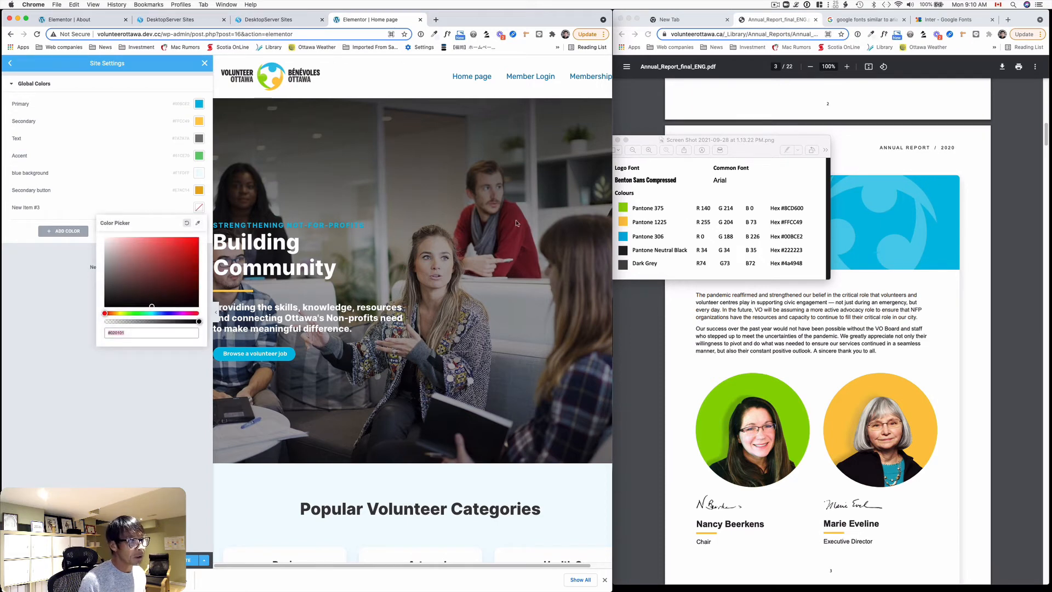
{"action": "left_click", "coordinate": [147, 330]}
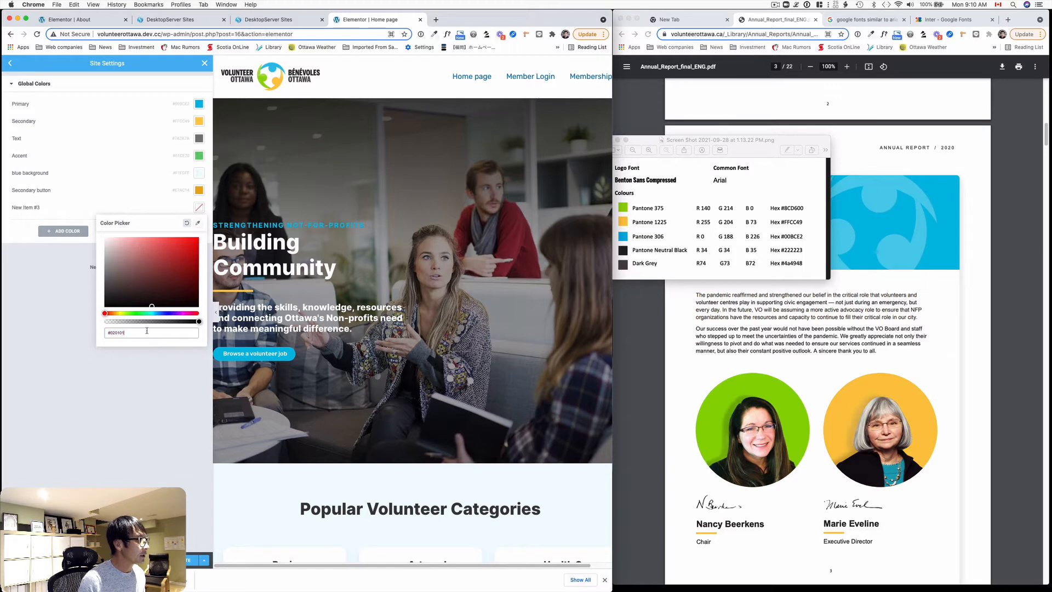
{"action": "triple_click", "coordinate": [112, 332]}
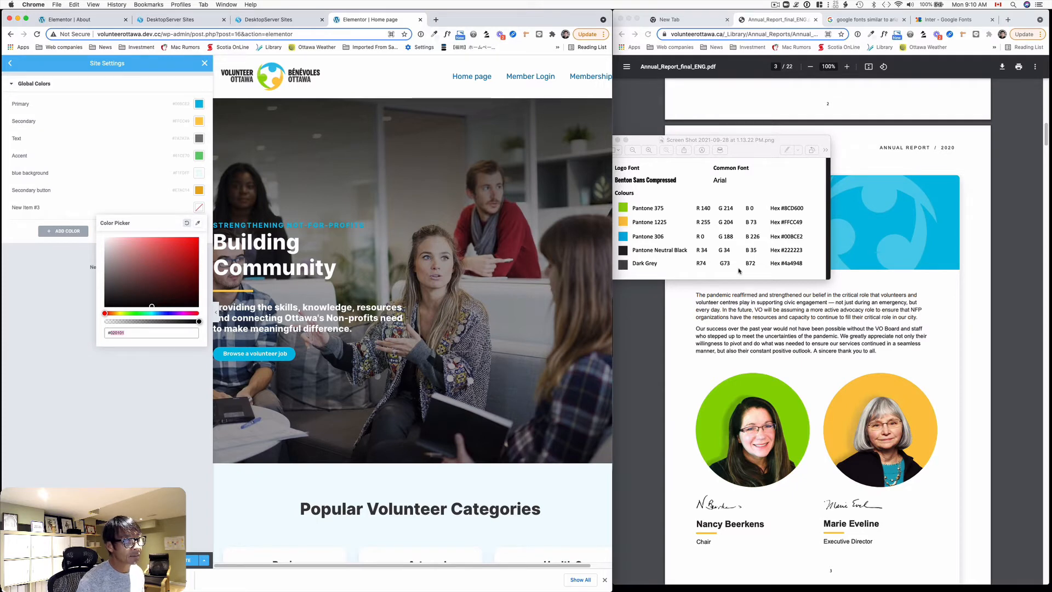
{"action": "type", "text": "#8"}
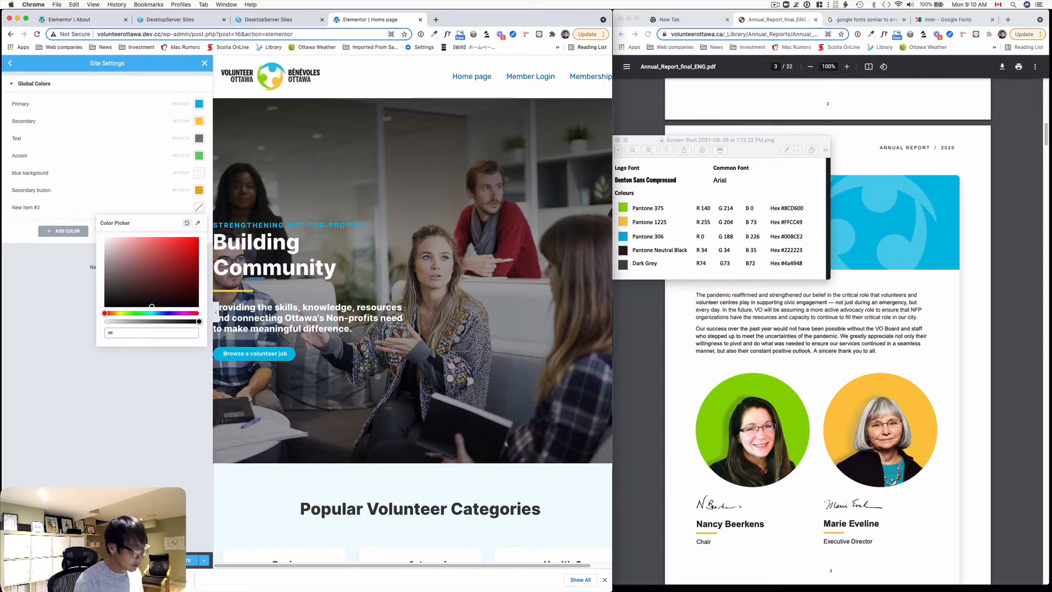
{"action": "type", "text": "CD"}
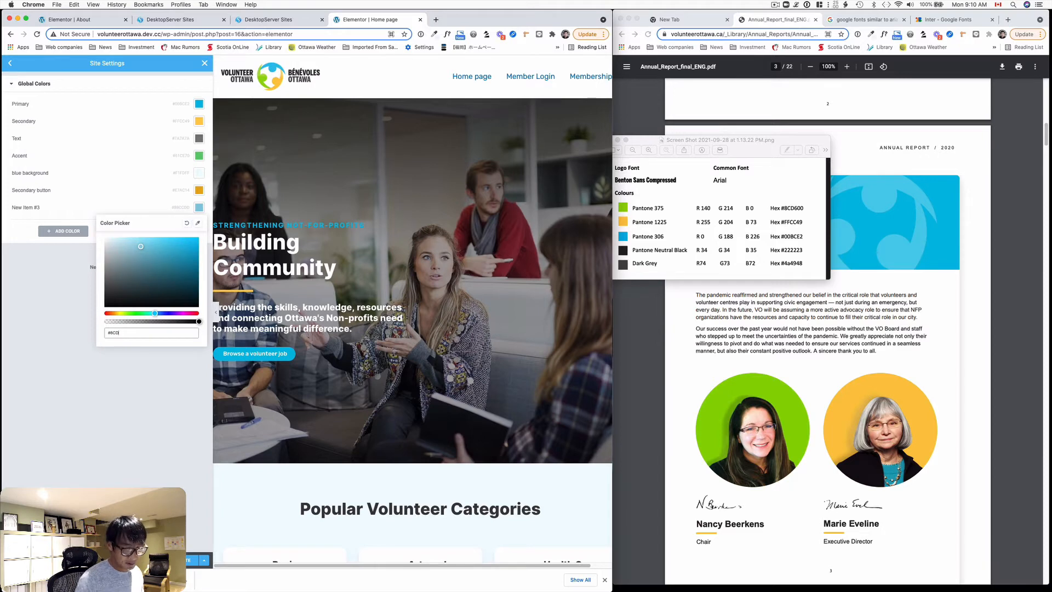
{"action": "type", "text": "600"}
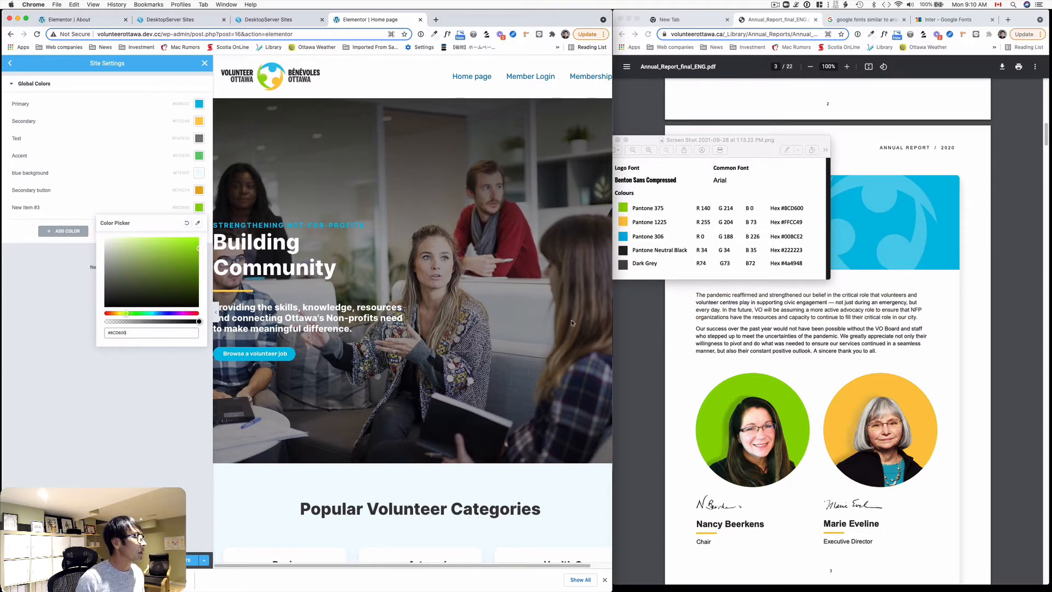
Step: Rename the new green global colour as "Third colour" and update the site settings
{"action": "double_click", "coordinate": [21, 209]}
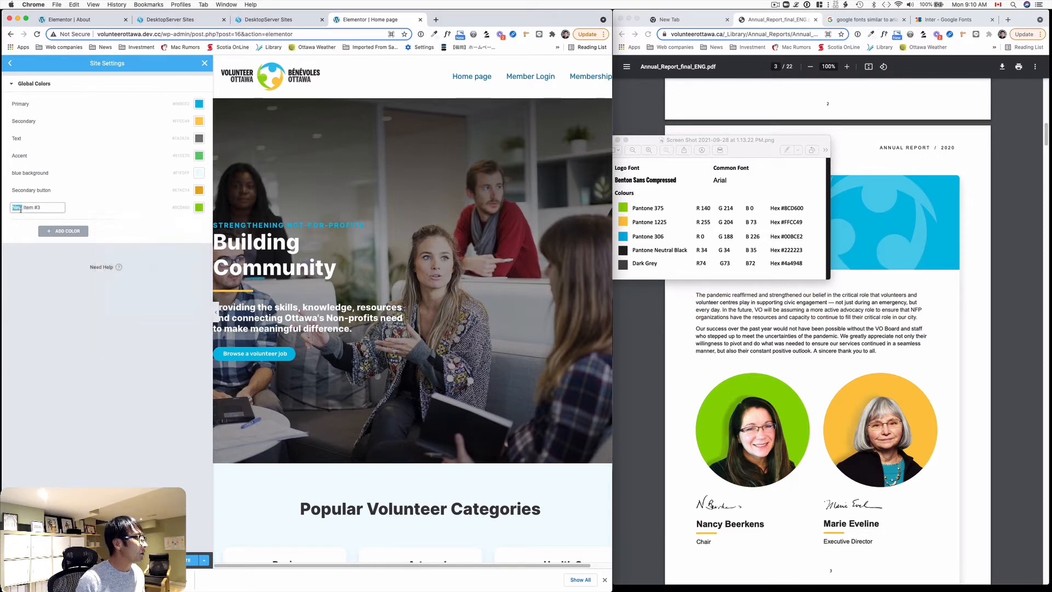
{"action": "triple_click", "coordinate": [21, 209]}
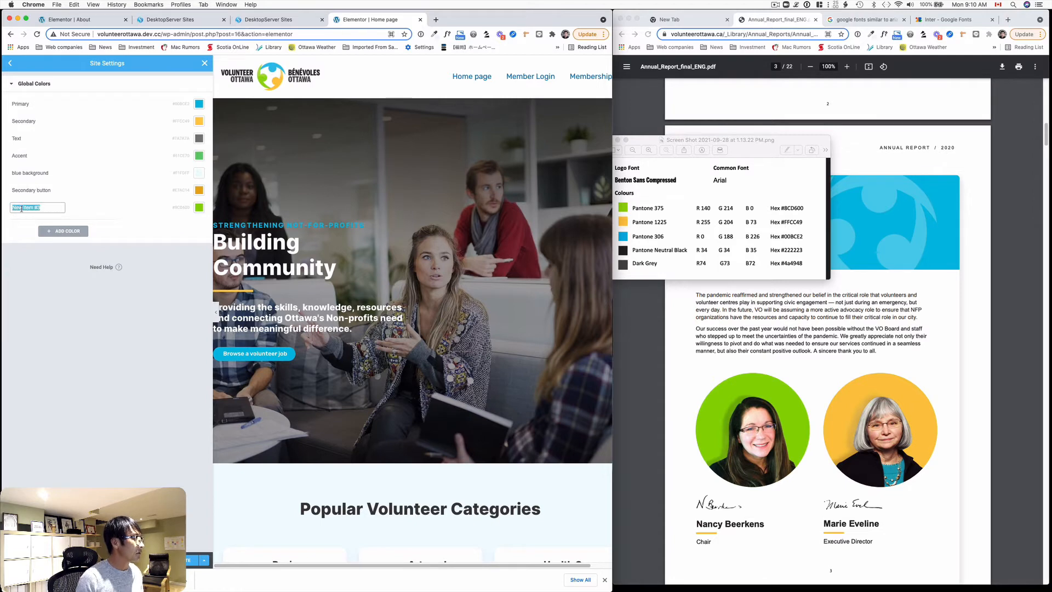
{"action": "type", "text": "R"}
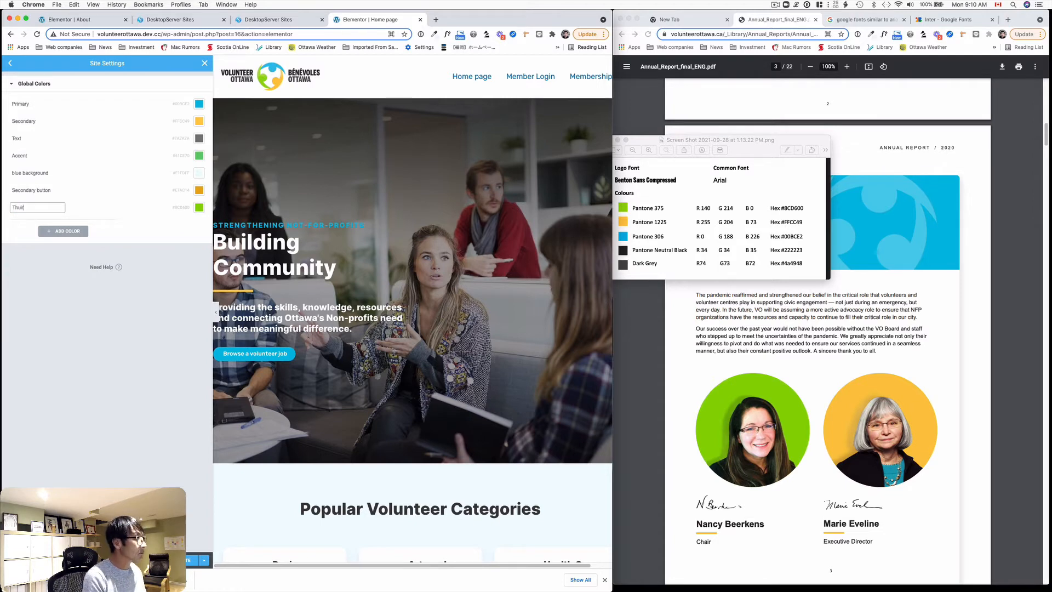
{"action": "key", "text": "BackSpace"}
{"action": "key", "text": "BackSpace"}
{"action": "key", "text": "BackSpace"}
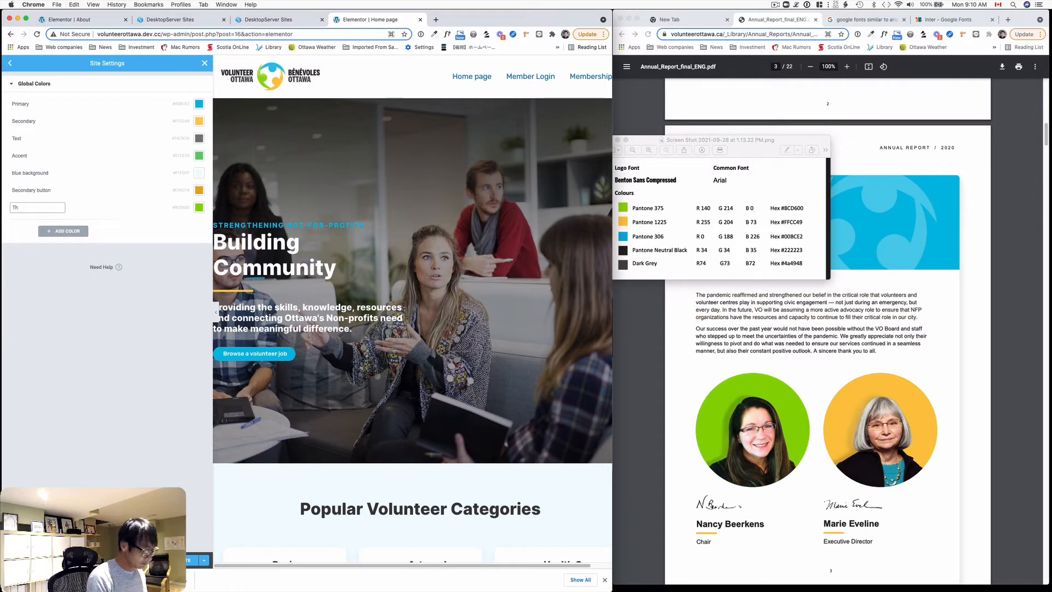
{"action": "type", "text": "ird colour"}
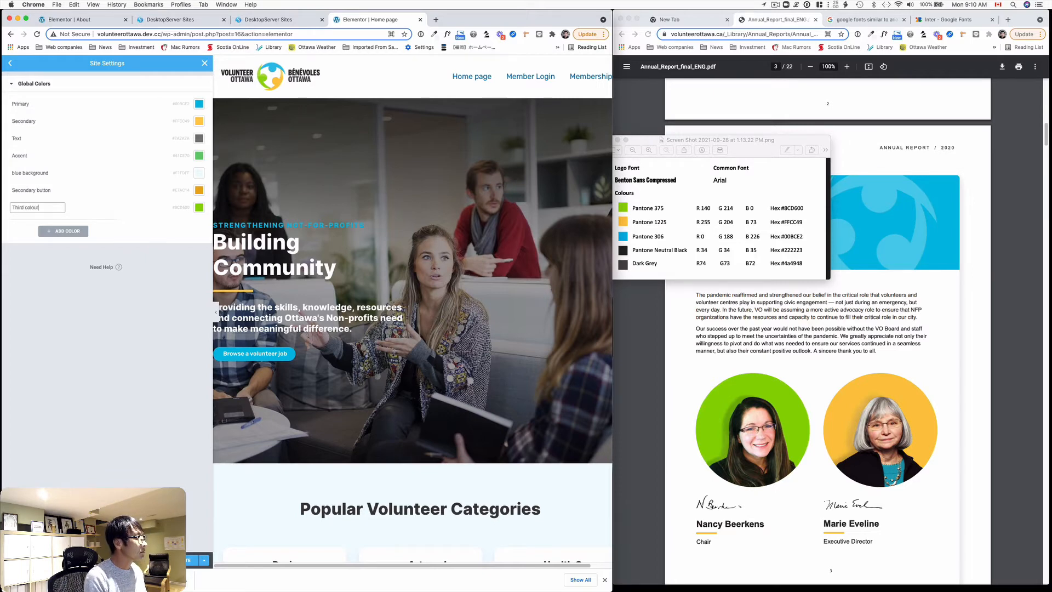
{"action": "left_click", "coordinate": [85, 291]}
{"action": "left_click", "coordinate": [180, 560]}
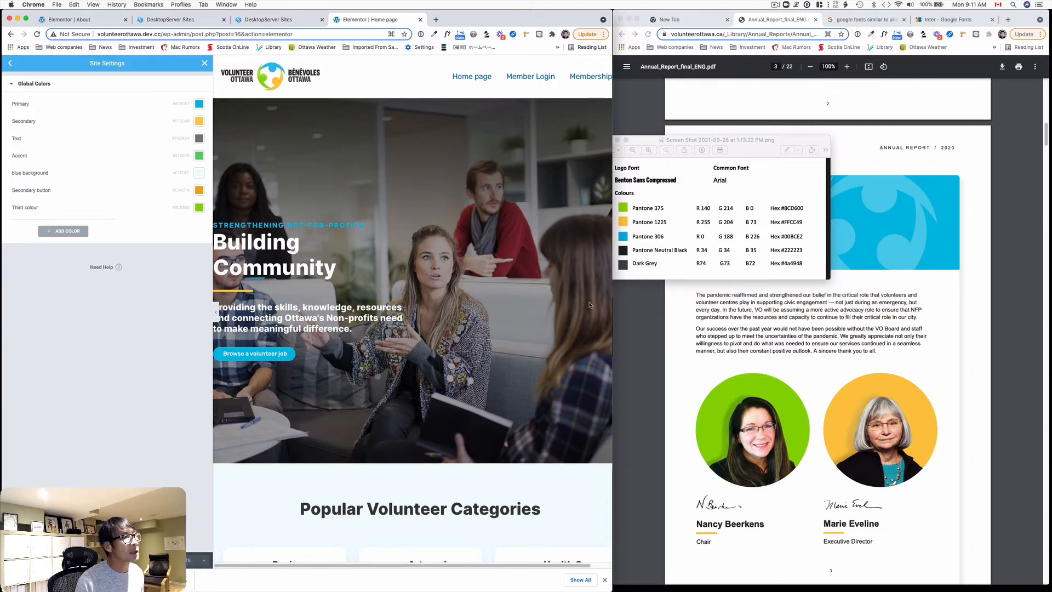
Step: Review the colours on annual report pages 3 to 6 beside the brand palette screenshot
{"action": "scroll", "coordinate": [577, 300], "scroll_direction": "down", "scroll_amount": 1}
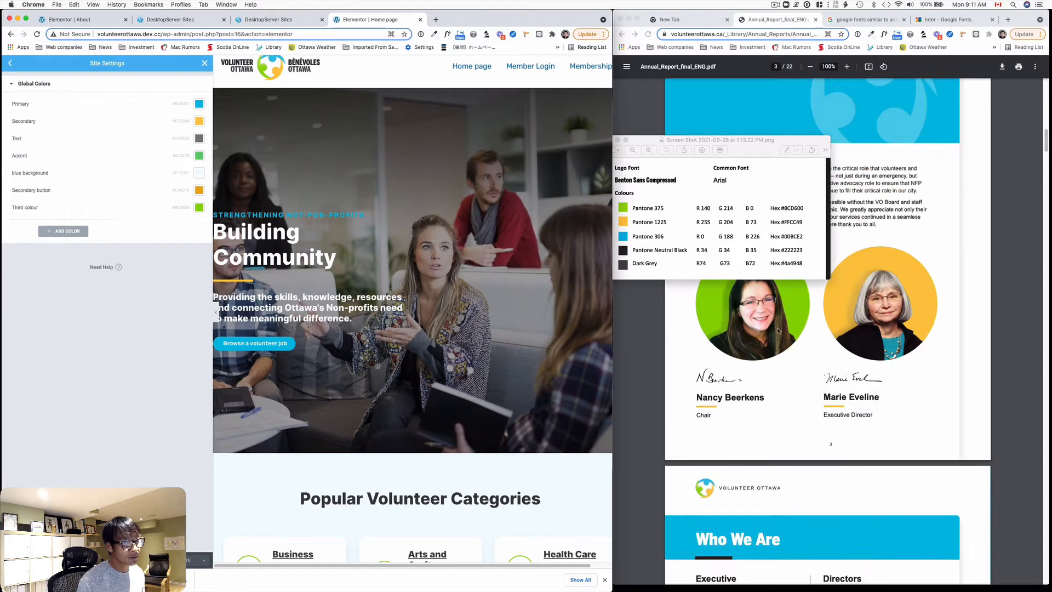
{"action": "scroll", "coordinate": [779, 333], "scroll_direction": "down", "scroll_amount": 5}
{"action": "scroll", "coordinate": [779, 333], "scroll_direction": "down", "scroll_amount": 8}
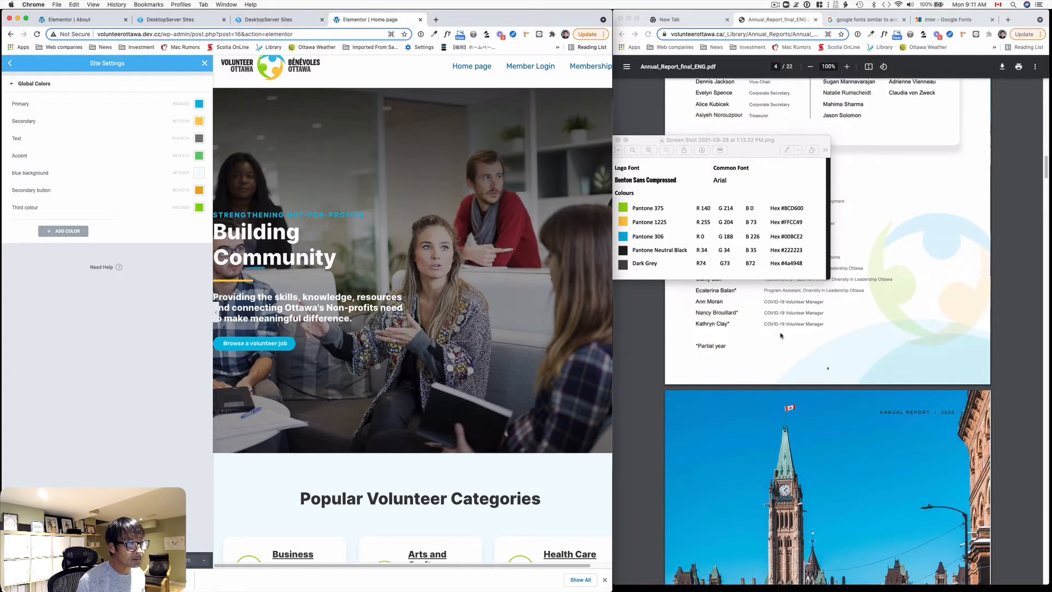
{"action": "scroll", "coordinate": [826, 362], "scroll_direction": "down", "scroll_amount": 10}
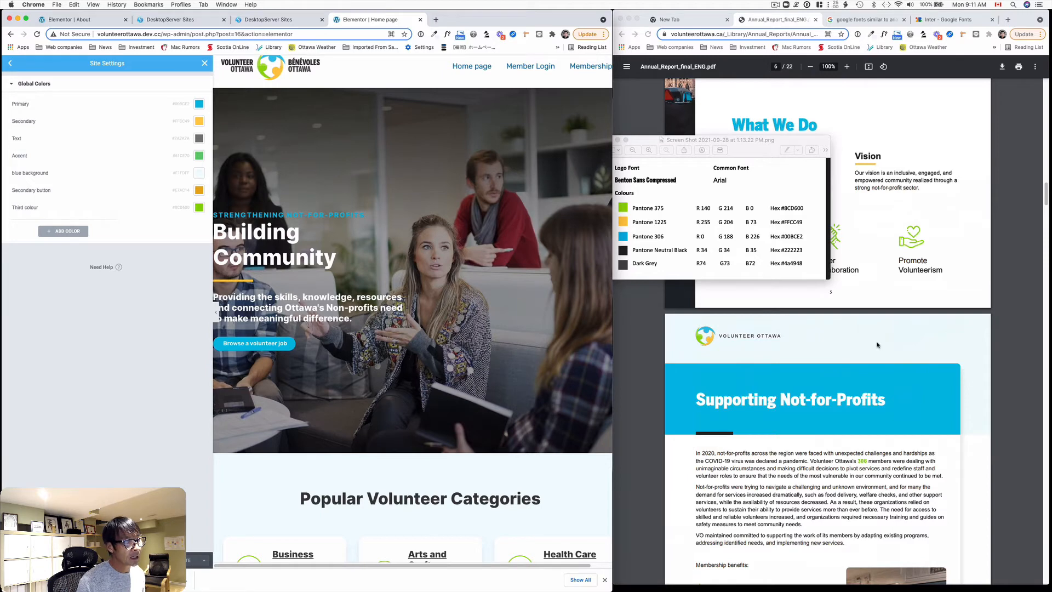
{"action": "left_click_drag", "start_coordinate": [663, 140], "coordinate": [682, 137]}
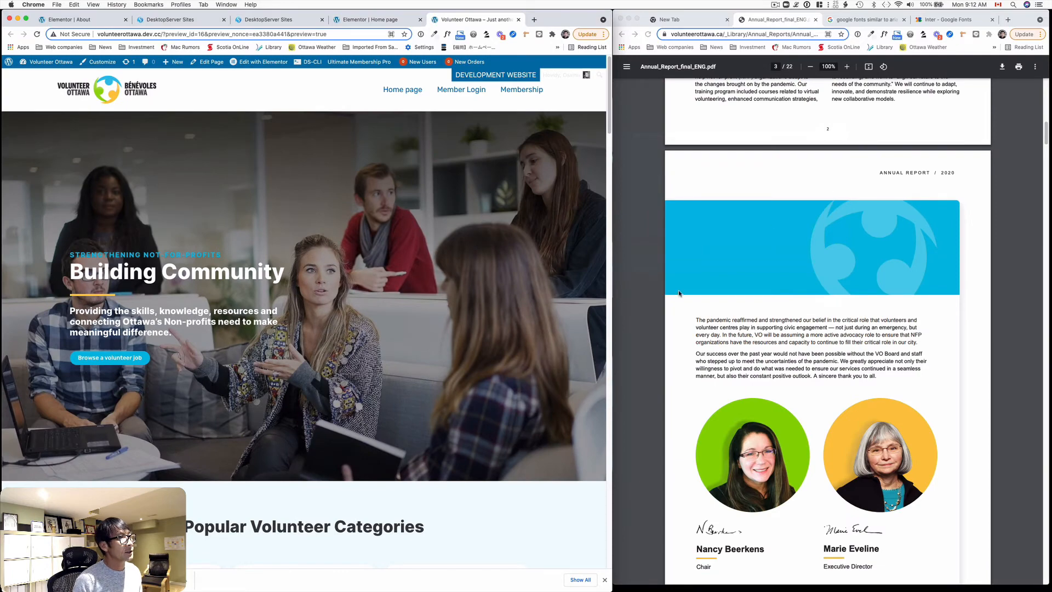
Step: Compare the previewed home page's hero and Popular Volunteer Categories sections with the annual report's cover colours
{"action": "scroll", "coordinate": [679, 293], "scroll_direction": "up", "scroll_amount": 11}
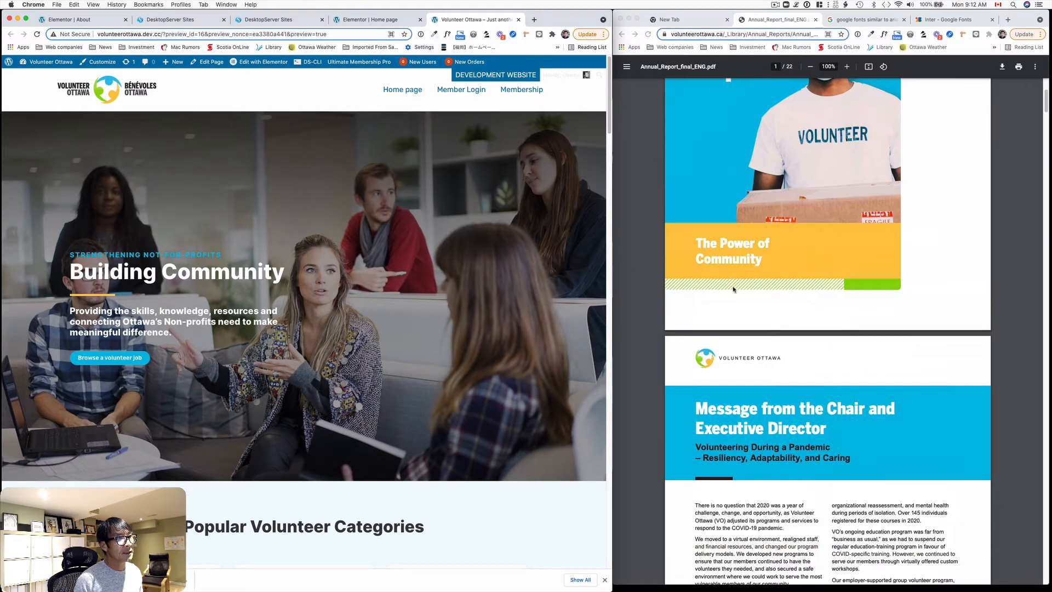
{"action": "scroll", "coordinate": [733, 289], "scroll_direction": "up", "scroll_amount": 3}
{"action": "scroll", "coordinate": [507, 329], "scroll_direction": "down", "scroll_amount": 5}
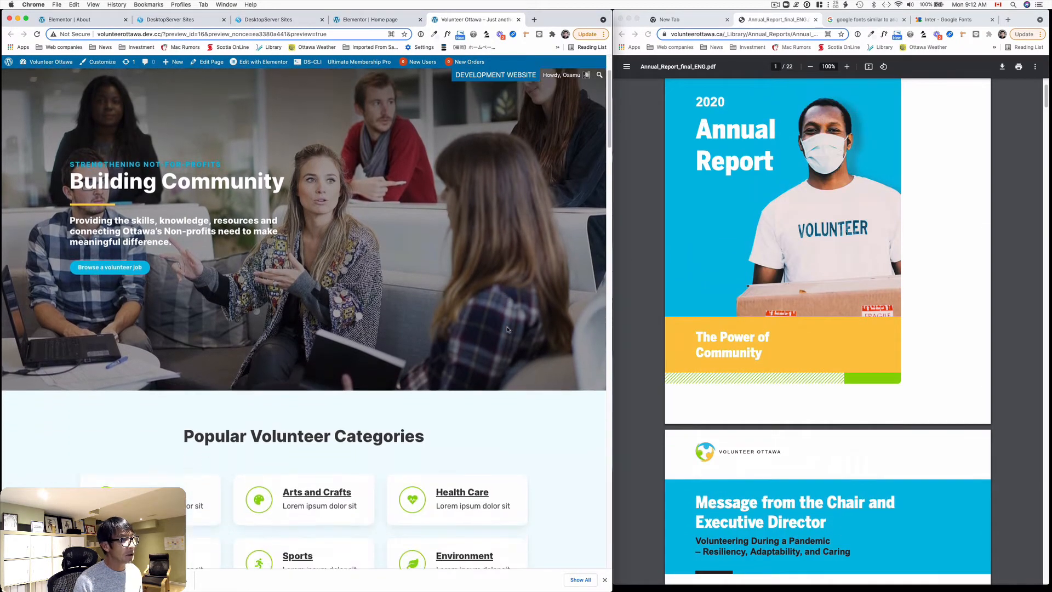
{"action": "scroll", "coordinate": [671, 308], "scroll_direction": "down", "scroll_amount": 9}
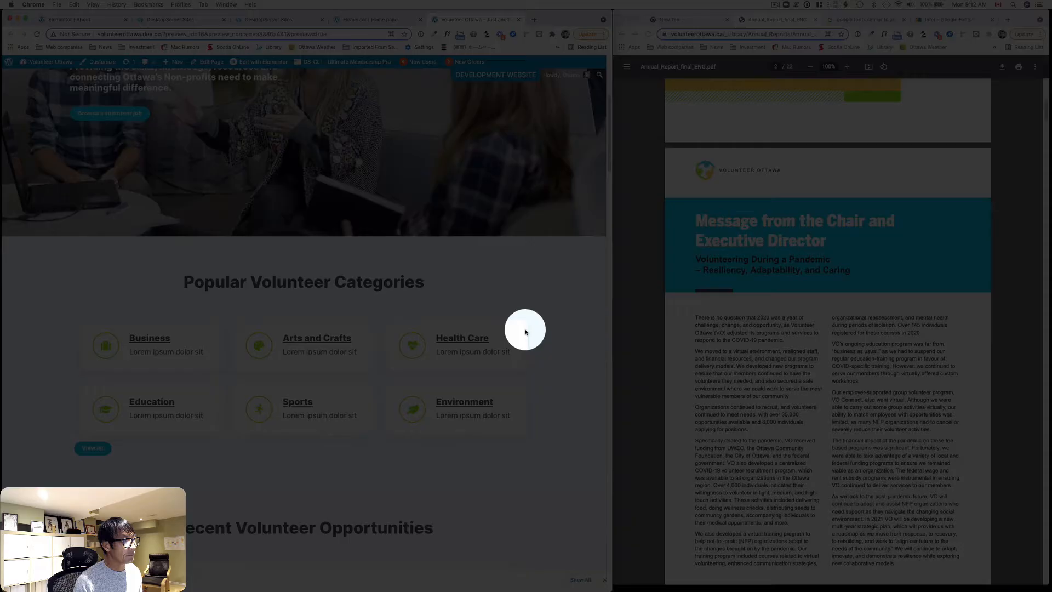
{"action": "scroll", "coordinate": [526, 328], "scroll_direction": "down", "scroll_amount": 2}
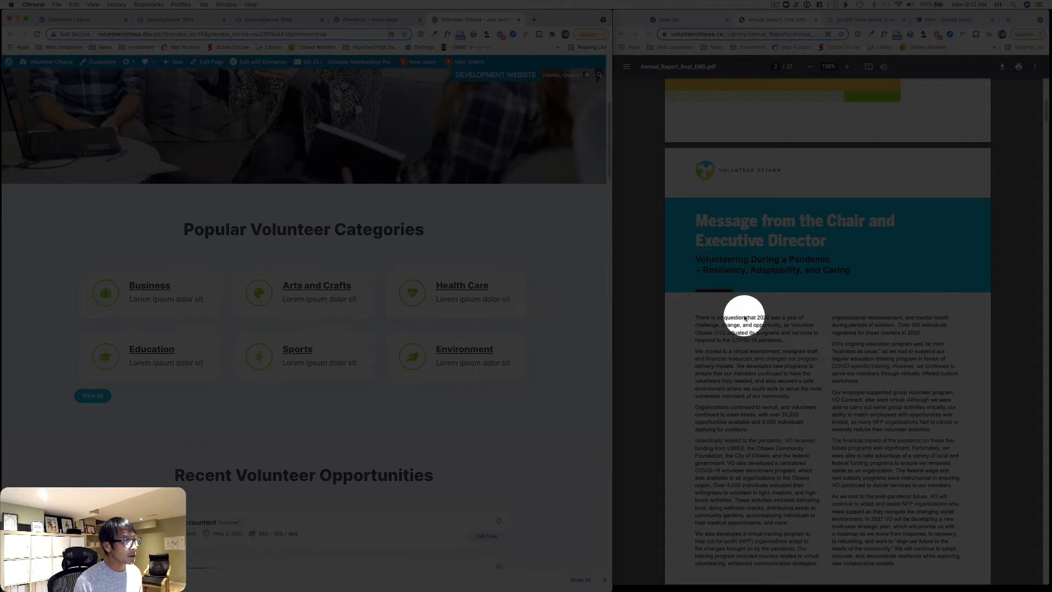
Step: Examine the blue banner's rounded corner on annual report page 3 alongside the Promoting Volunteerism section of the home page preview
{"action": "scroll", "coordinate": [745, 312], "scroll_direction": "down", "scroll_amount": 10}
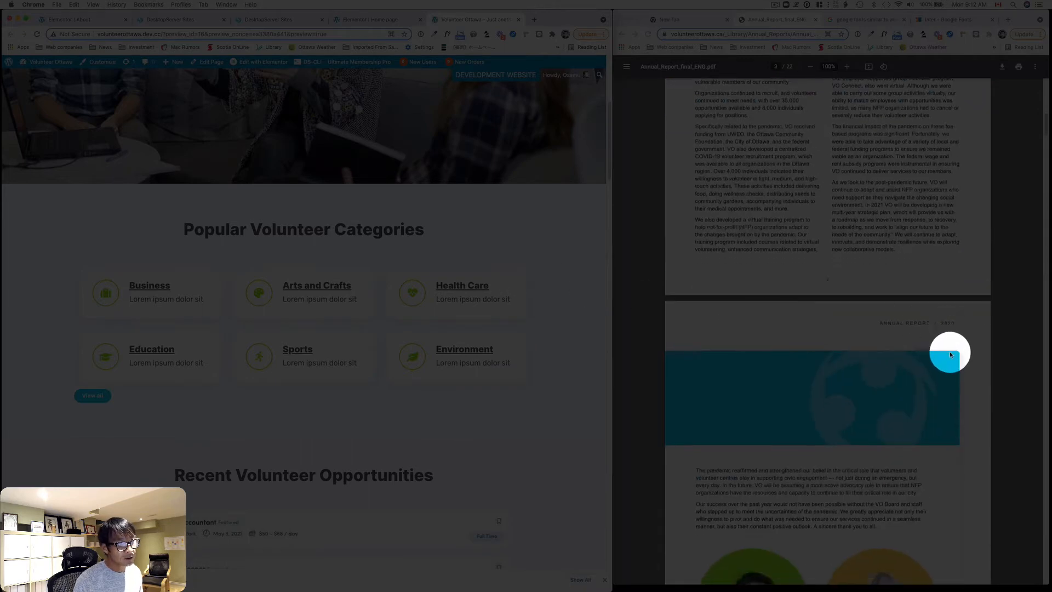
{"action": "scroll", "coordinate": [954, 362], "scroll_direction": "down", "scroll_amount": 1}
{"action": "scroll", "coordinate": [954, 362], "scroll_direction": "down", "scroll_amount": 2}
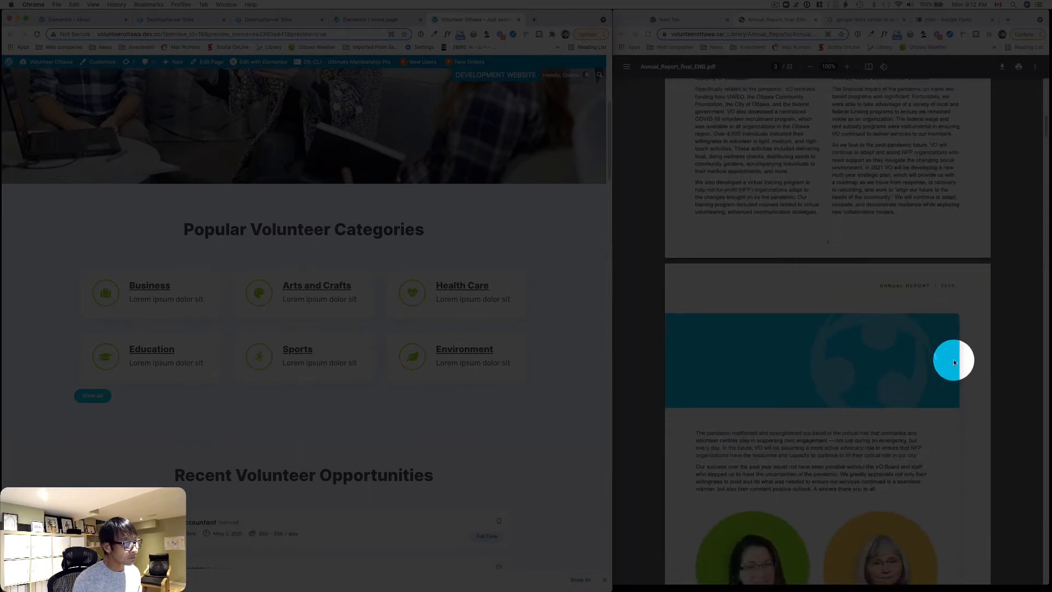
{"action": "scroll", "coordinate": [570, 471], "scroll_direction": "down", "scroll_amount": 1}
{"action": "scroll", "coordinate": [556, 390], "scroll_direction": "down", "scroll_amount": 10}
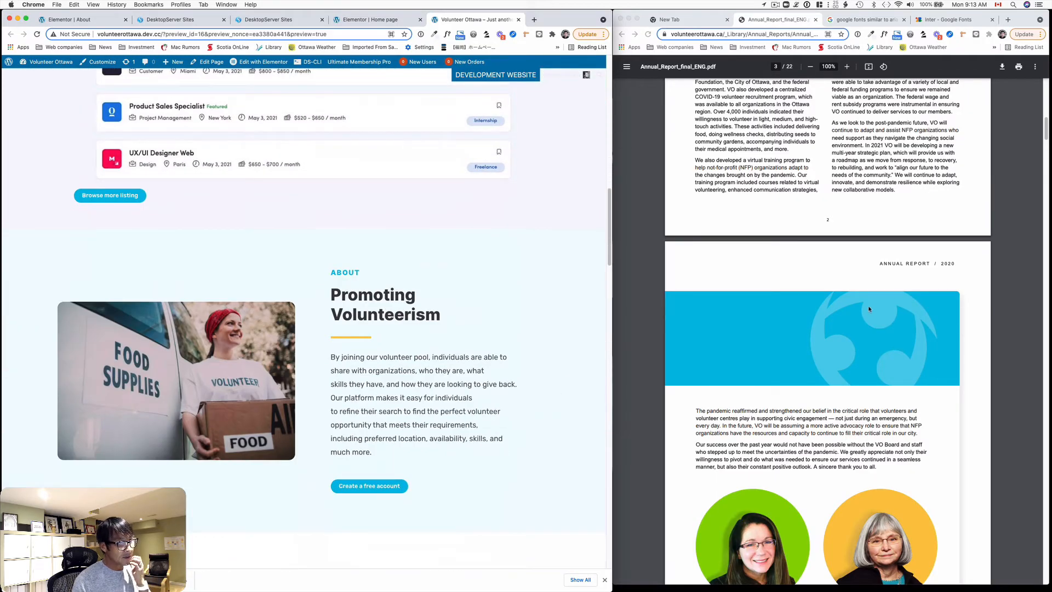
{"action": "left_click", "coordinate": [944, 291]}
{"action": "scroll", "coordinate": [953, 290], "scroll_direction": "down", "scroll_amount": 1}
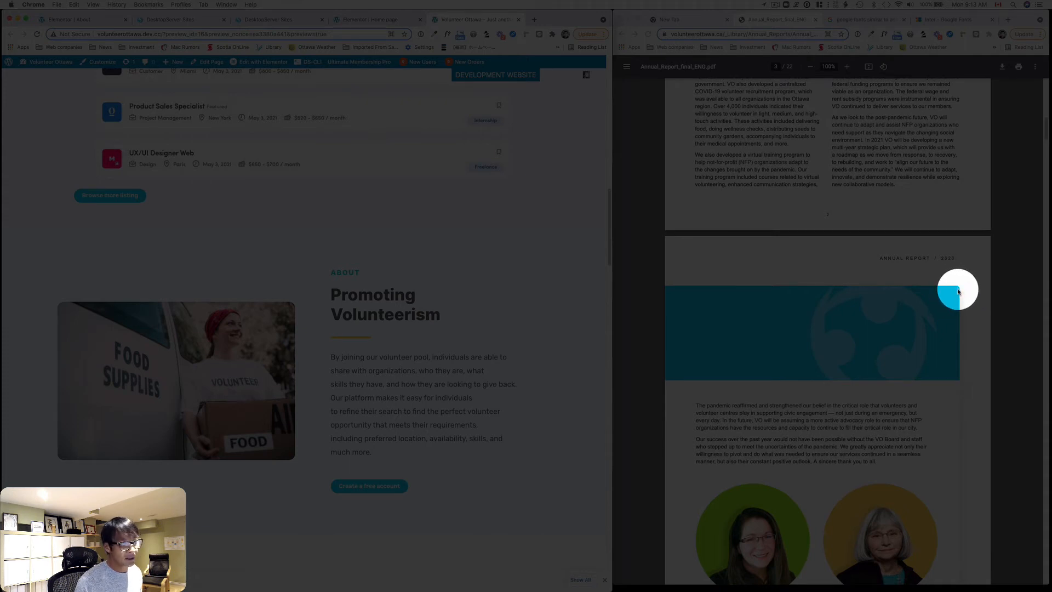
{"action": "scroll", "coordinate": [958, 290], "scroll_direction": "down", "scroll_amount": 2}
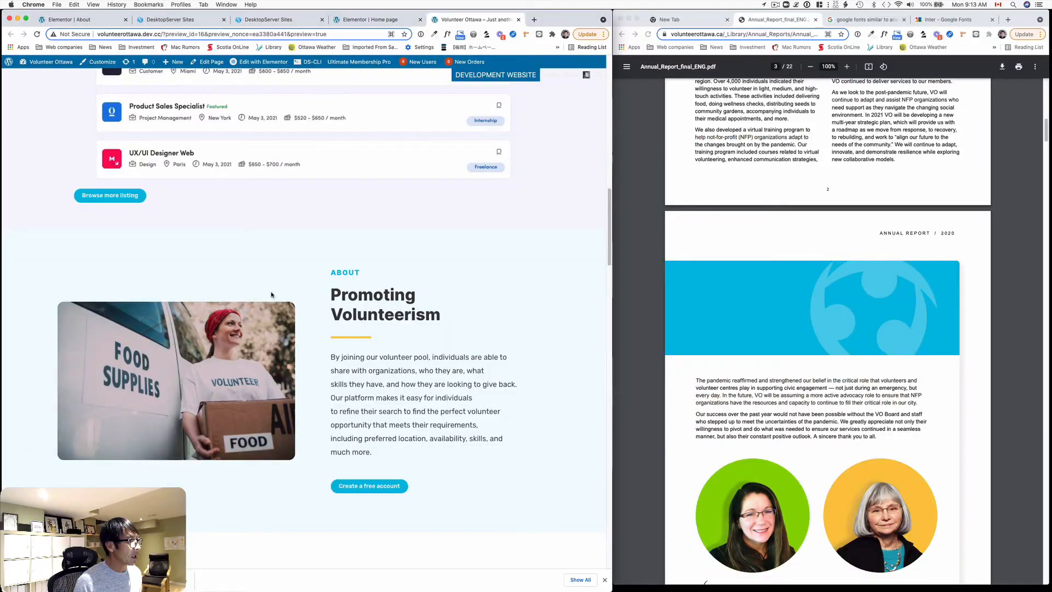
Step: Compare the heading underlines and green highlights in the Why Volunteer Ottawa section with the portraits and signatures on report page 3
{"action": "scroll", "coordinate": [298, 329], "scroll_direction": "down", "scroll_amount": 5}
{"action": "scroll", "coordinate": [523, 383], "scroll_direction": "down", "scroll_amount": 1}
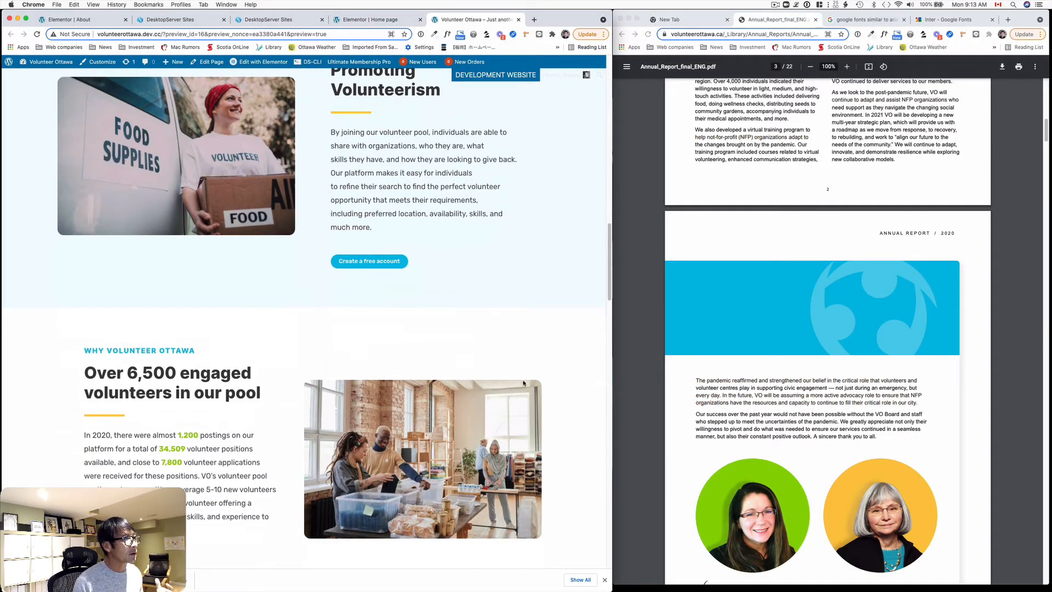
{"action": "scroll", "coordinate": [545, 385], "scroll_direction": "down", "scroll_amount": 2}
{"action": "scroll", "coordinate": [826, 324], "scroll_direction": "down", "scroll_amount": 5}
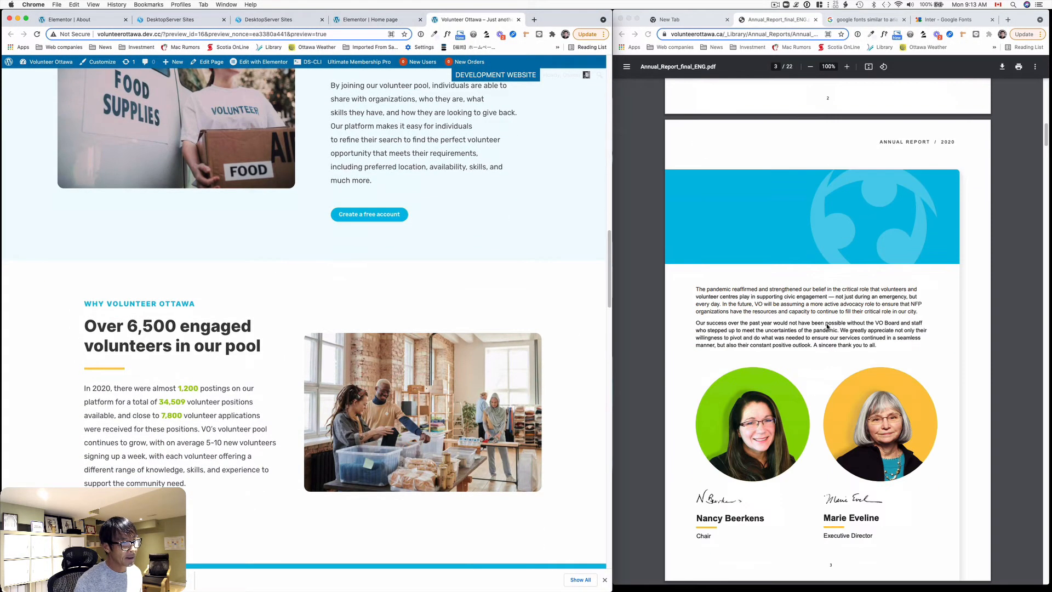
{"action": "scroll", "coordinate": [823, 325], "scroll_direction": "down", "scroll_amount": 4}
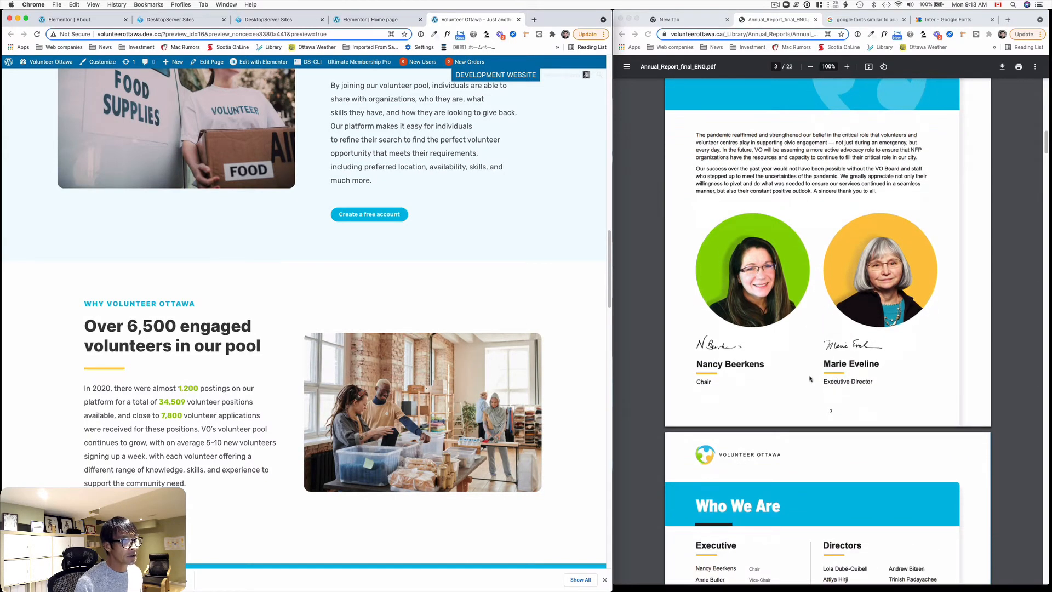
{"action": "key", "text": "F1"}
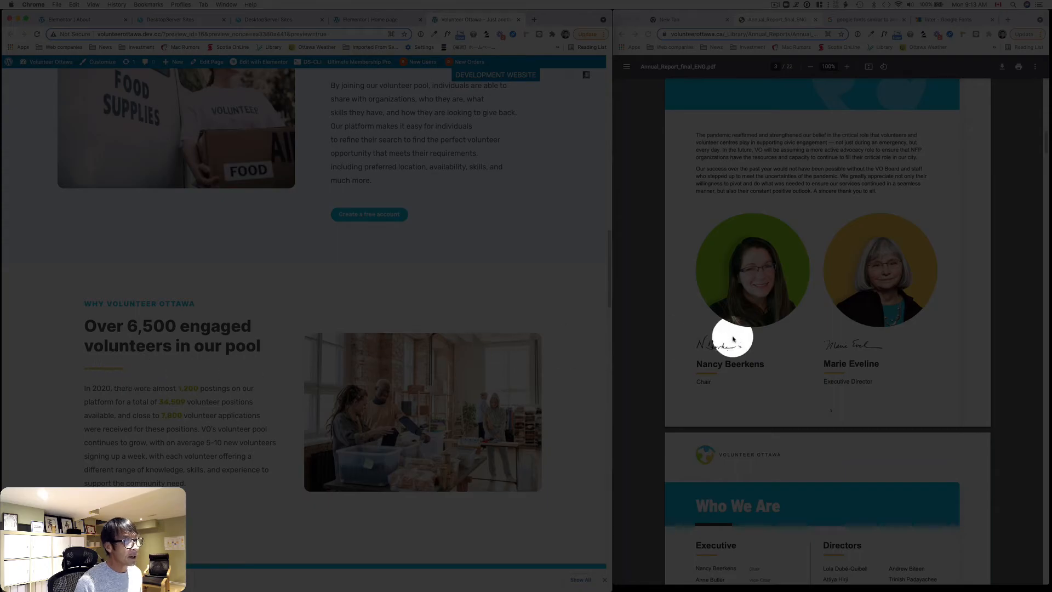
{"action": "key", "text": "F1"}
Step: Compare the home page's blue Numbers section with the Who We Are and What We Do pages of the annual report
{"action": "scroll", "coordinate": [740, 339], "scroll_direction": "down", "scroll_amount": 3}
{"action": "scroll", "coordinate": [740, 339], "scroll_direction": "down", "scroll_amount": 1}
{"action": "scroll", "coordinate": [519, 398], "scroll_direction": "down", "scroll_amount": 3}
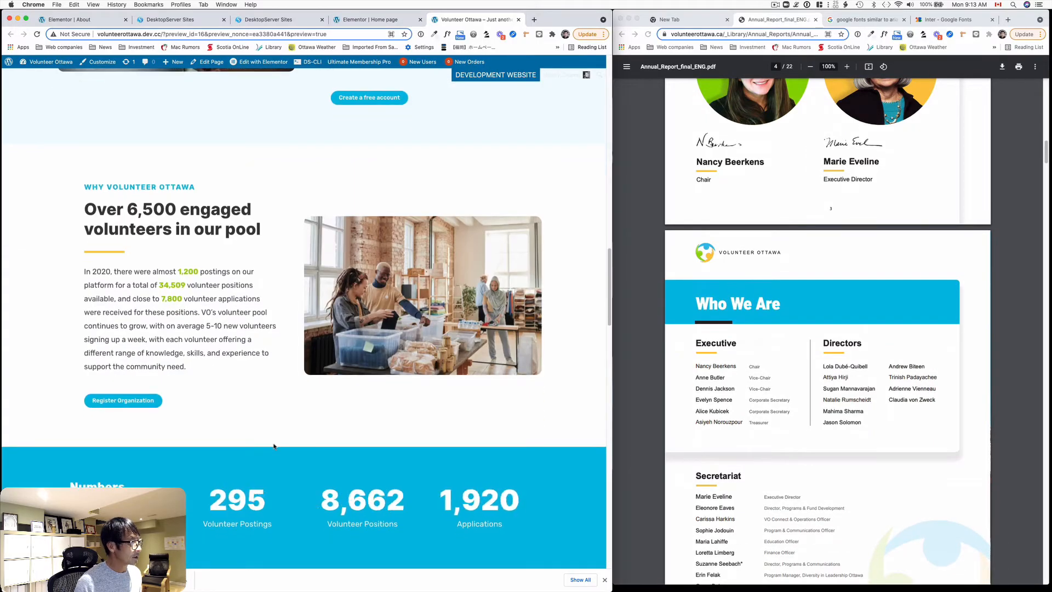
{"action": "scroll", "coordinate": [752, 359], "scroll_direction": "down", "scroll_amount": 1}
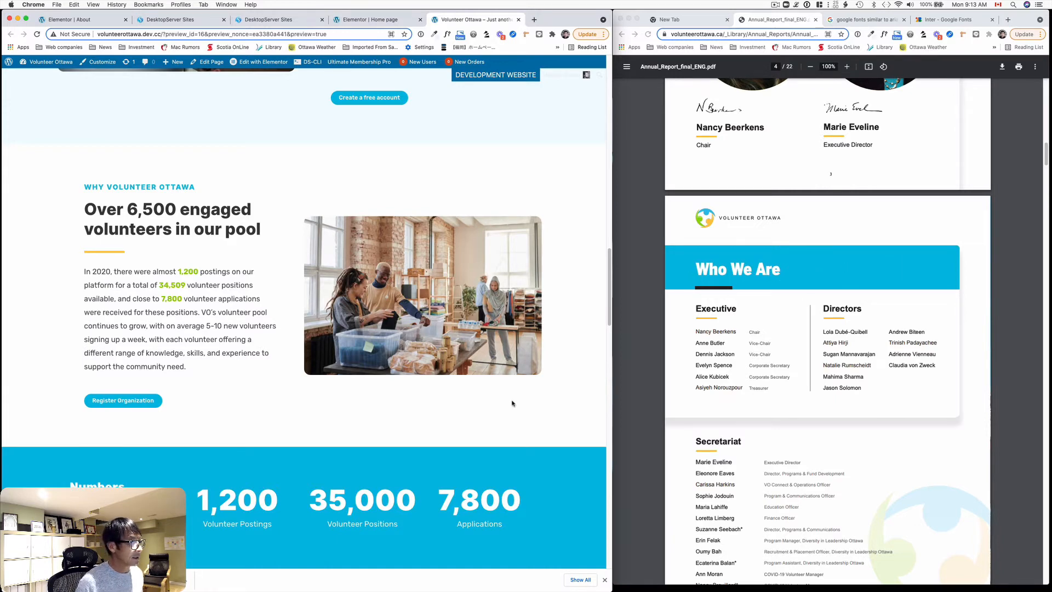
{"action": "scroll", "coordinate": [513, 401], "scroll_direction": "down", "scroll_amount": 1}
{"action": "scroll", "coordinate": [523, 398], "scroll_direction": "up", "scroll_amount": 1}
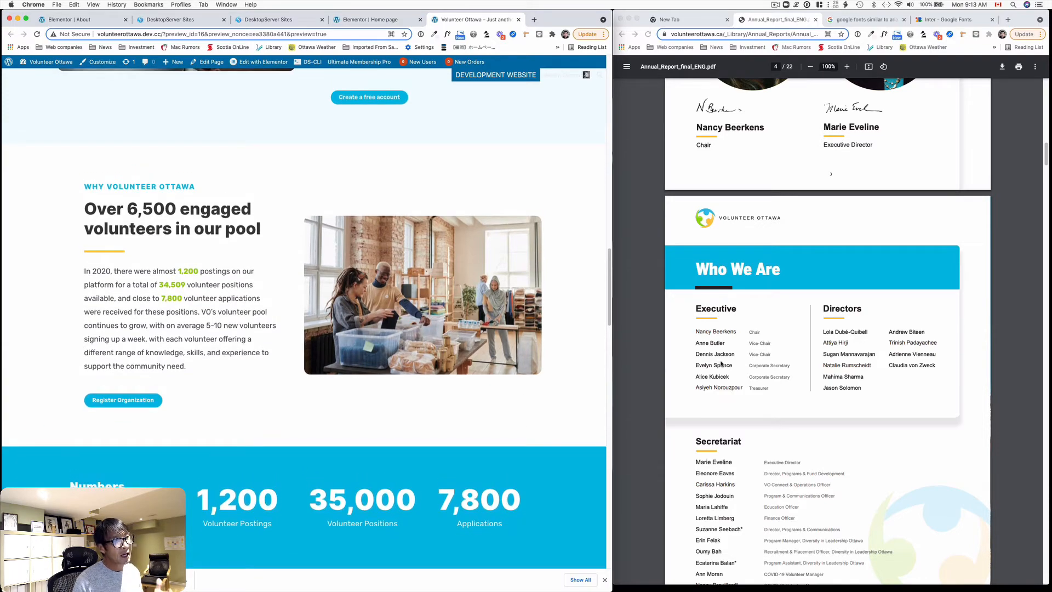
{"action": "scroll", "coordinate": [721, 363], "scroll_direction": "down", "scroll_amount": 10}
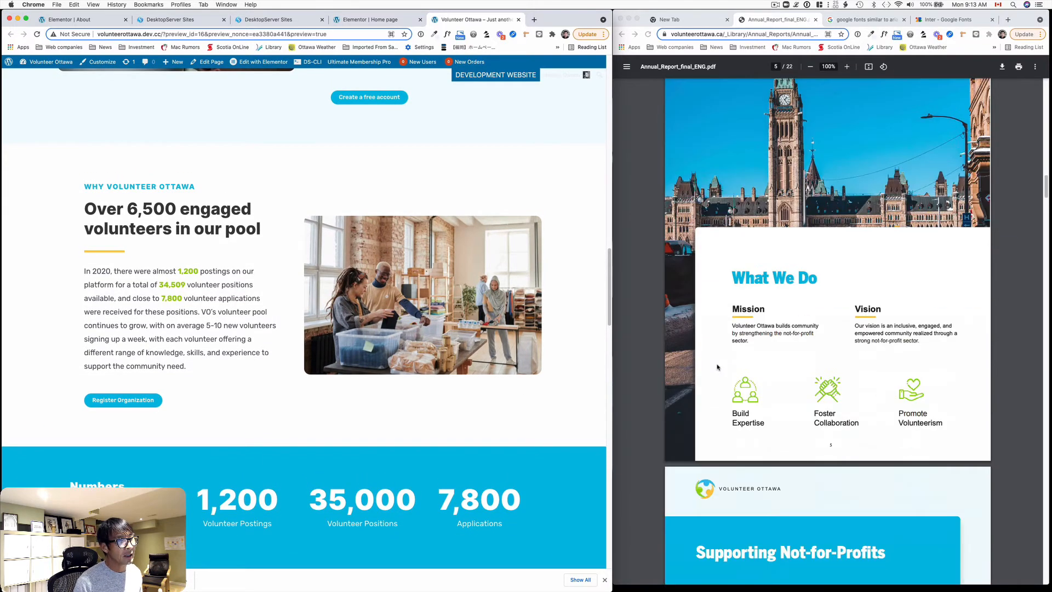
Step: Compare the home page's Numbers and Volunteer Ottawa News sections with the Supporting Not-for-Profits page of the annual report
{"action": "scroll", "coordinate": [715, 366], "scroll_direction": "down", "scroll_amount": 6}
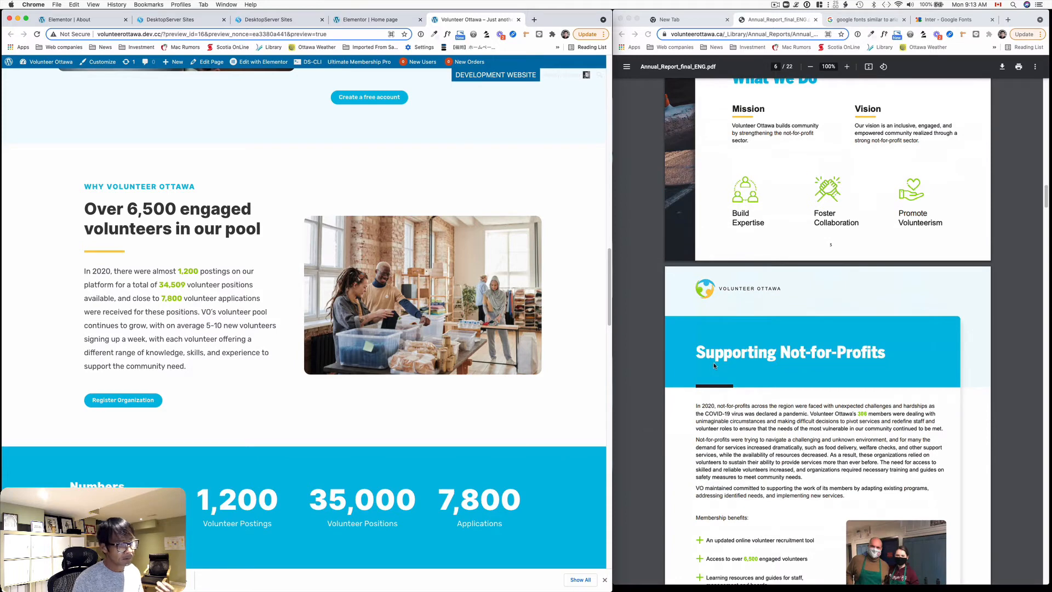
{"action": "scroll", "coordinate": [335, 318], "scroll_direction": "down", "scroll_amount": 5}
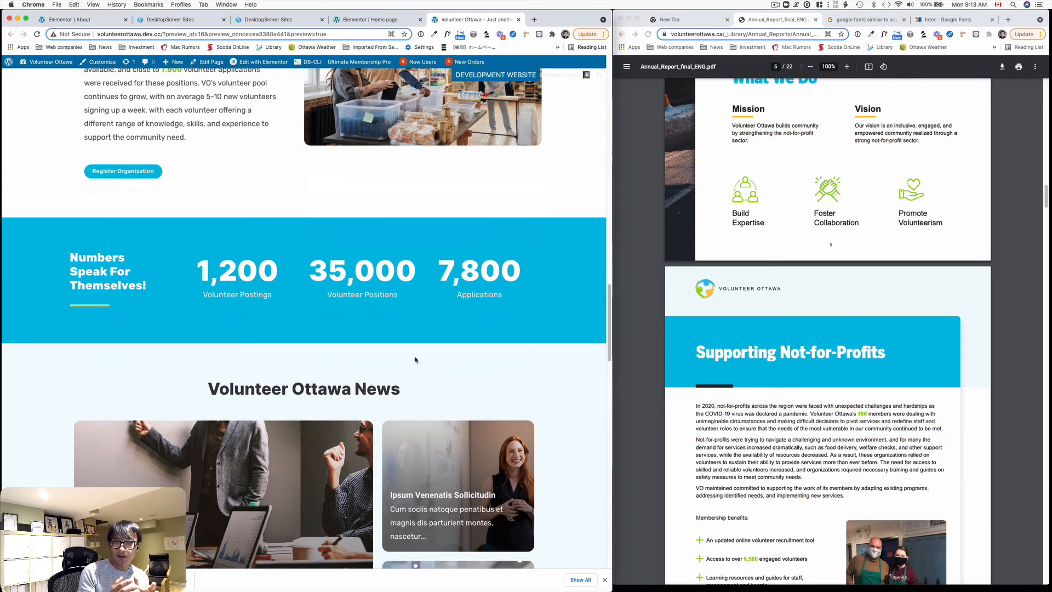
{"action": "scroll", "coordinate": [433, 351], "scroll_direction": "down", "scroll_amount": 5}
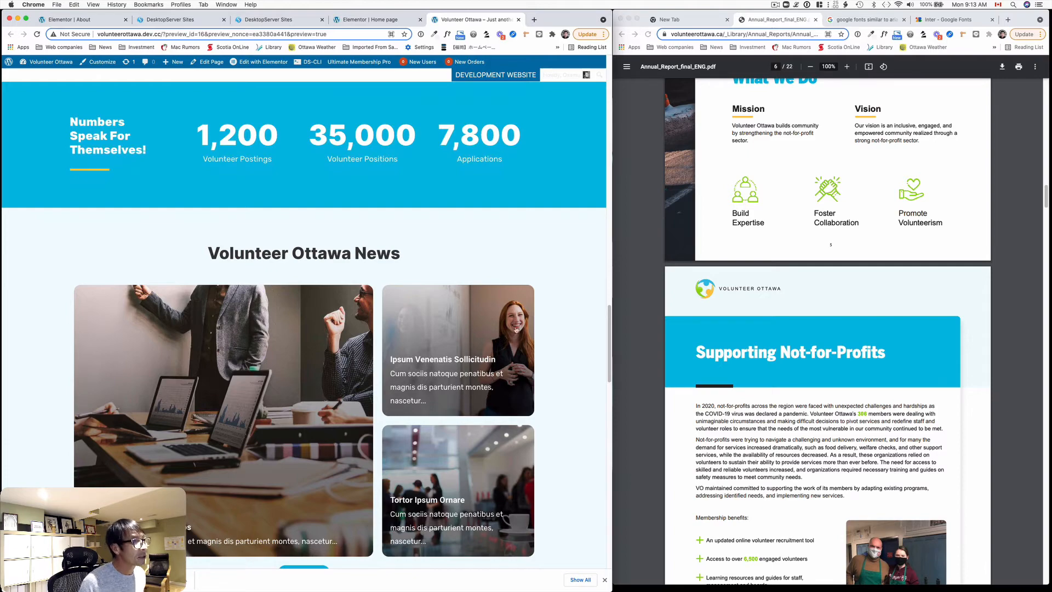
{"action": "scroll", "coordinate": [627, 313], "scroll_direction": "down", "scroll_amount": 1}
{"action": "scroll", "coordinate": [592, 318], "scroll_direction": "down", "scroll_amount": 6}
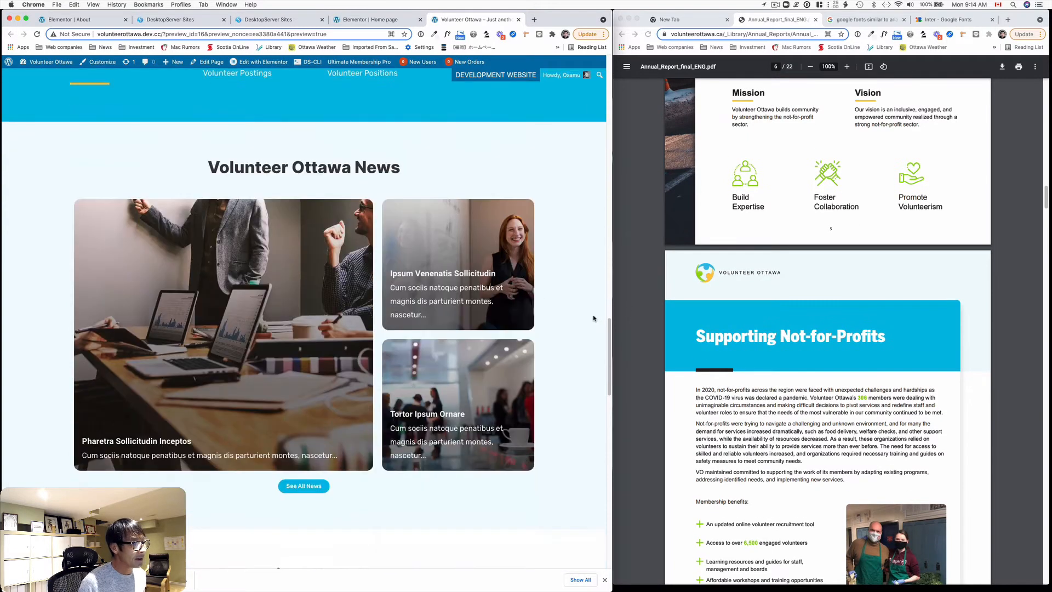
{"action": "scroll", "coordinate": [592, 317], "scroll_direction": "up", "scroll_amount": 3}
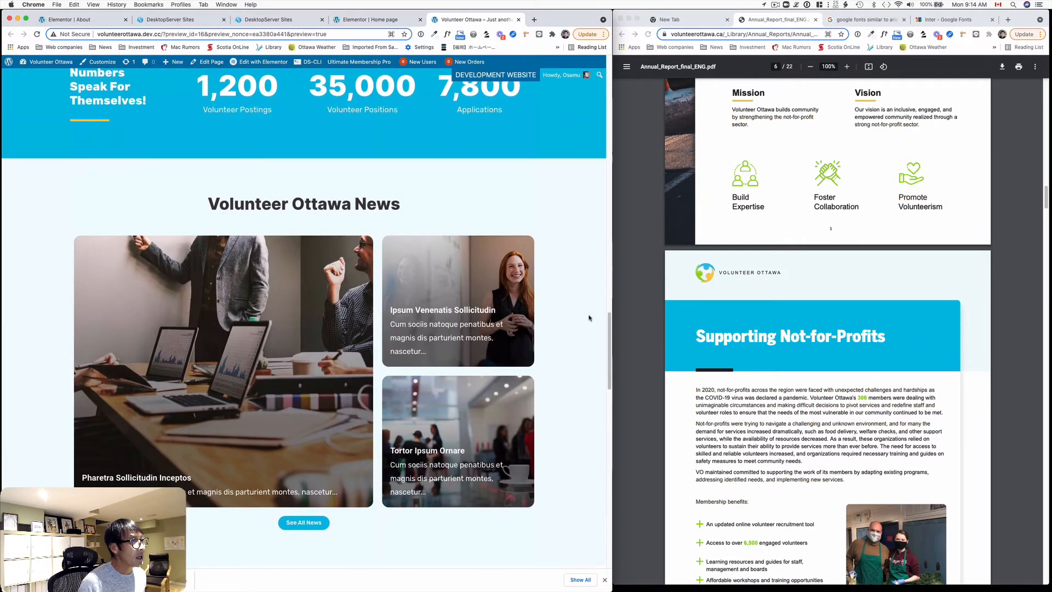
{"action": "scroll", "coordinate": [589, 317], "scroll_direction": "down", "scroll_amount": 5}
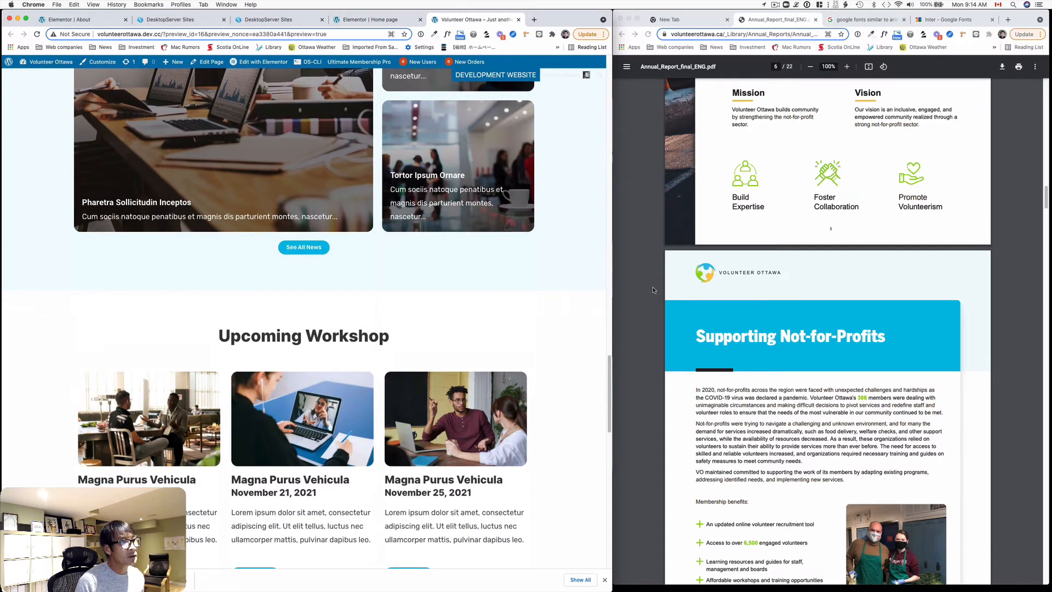
Step: Compare the section backgrounds around Upcoming Workshop with the blue banner and pale blue edge on the report's Supporting Not-for-Profits page
{"action": "key", "text": "F1"}
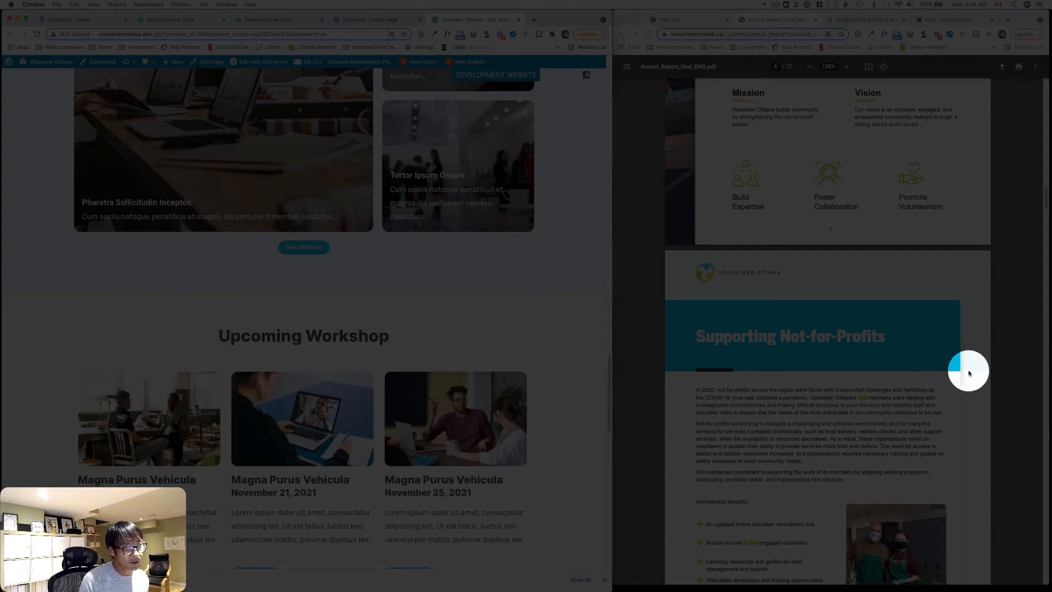
{"action": "key", "text": "F1"}
{"action": "scroll", "coordinate": [970, 367], "scroll_direction": "down", "scroll_amount": 1}
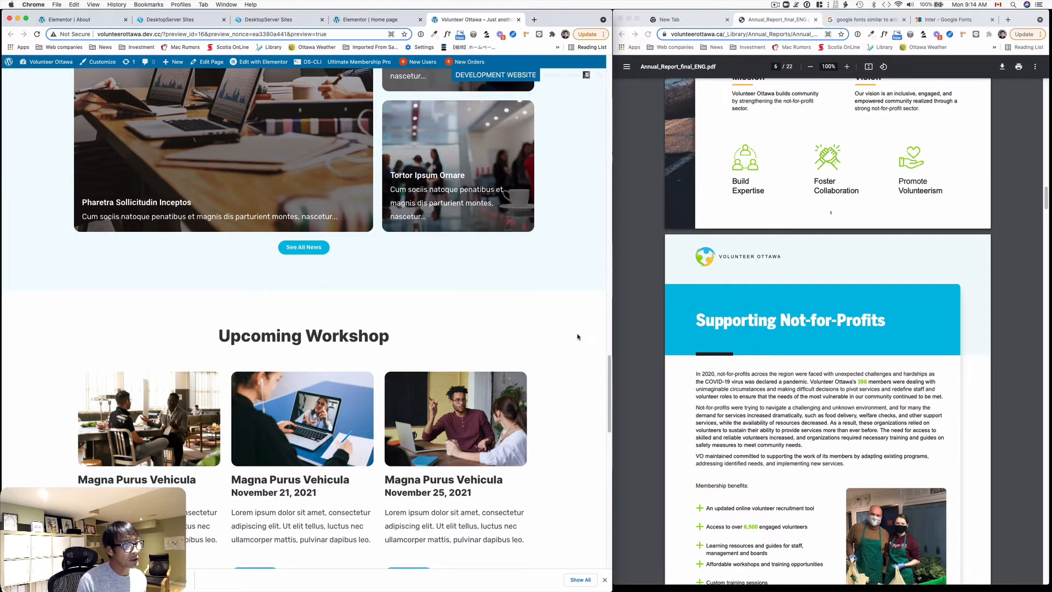
{"action": "key", "text": "F1"}
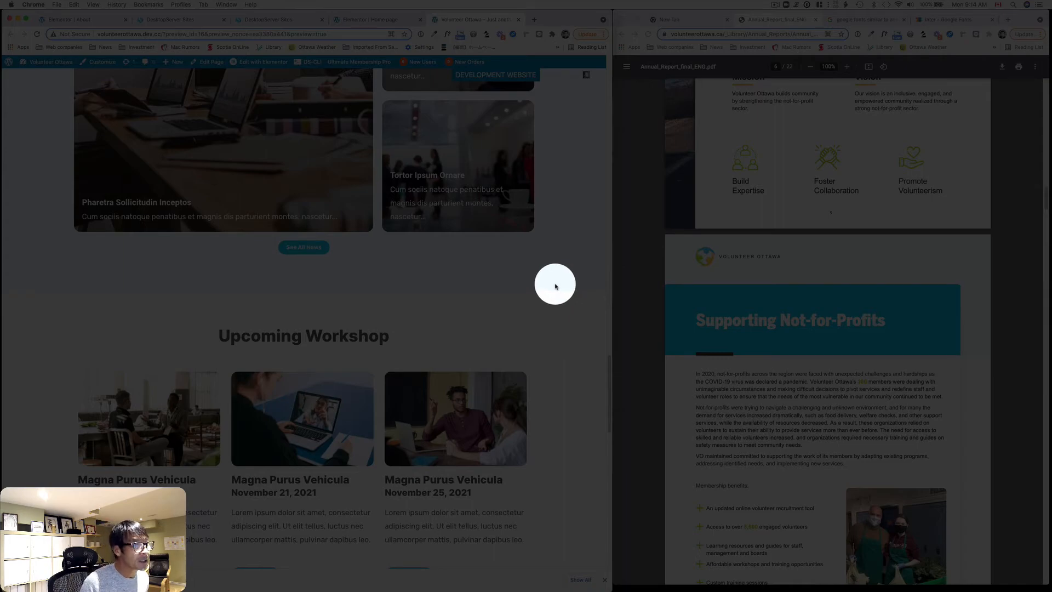
{"action": "scroll", "coordinate": [556, 282], "scroll_direction": "down", "scroll_amount": 1}
{"action": "scroll", "coordinate": [555, 286], "scroll_direction": "down", "scroll_amount": 4}
{"action": "key", "text": "F1"}
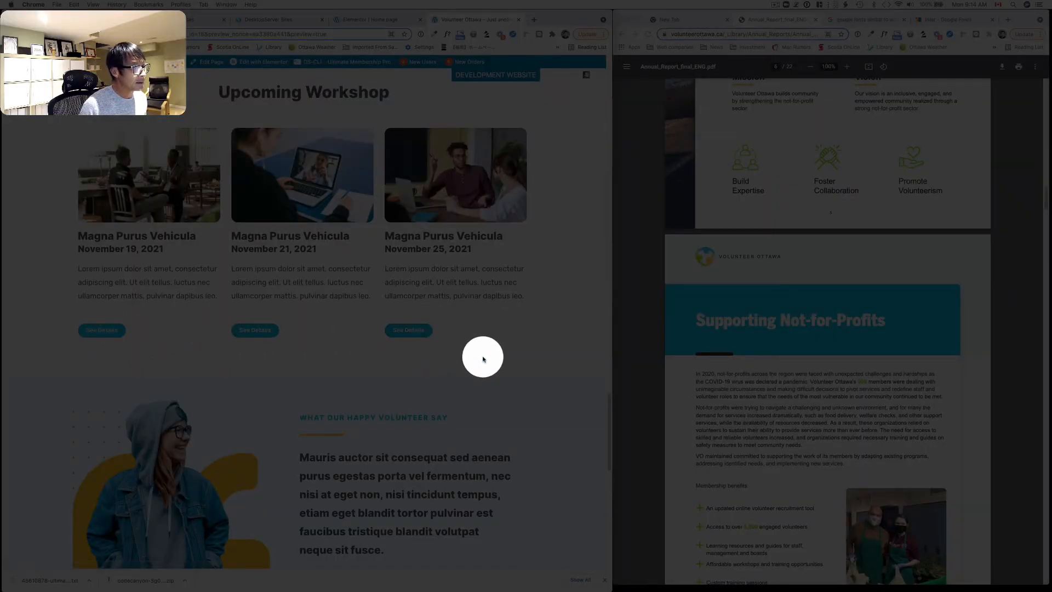
{"action": "scroll", "coordinate": [483, 358], "scroll_direction": "down", "scroll_amount": 1}
{"action": "scroll", "coordinate": [482, 357], "scroll_direction": "up", "scroll_amount": 2}
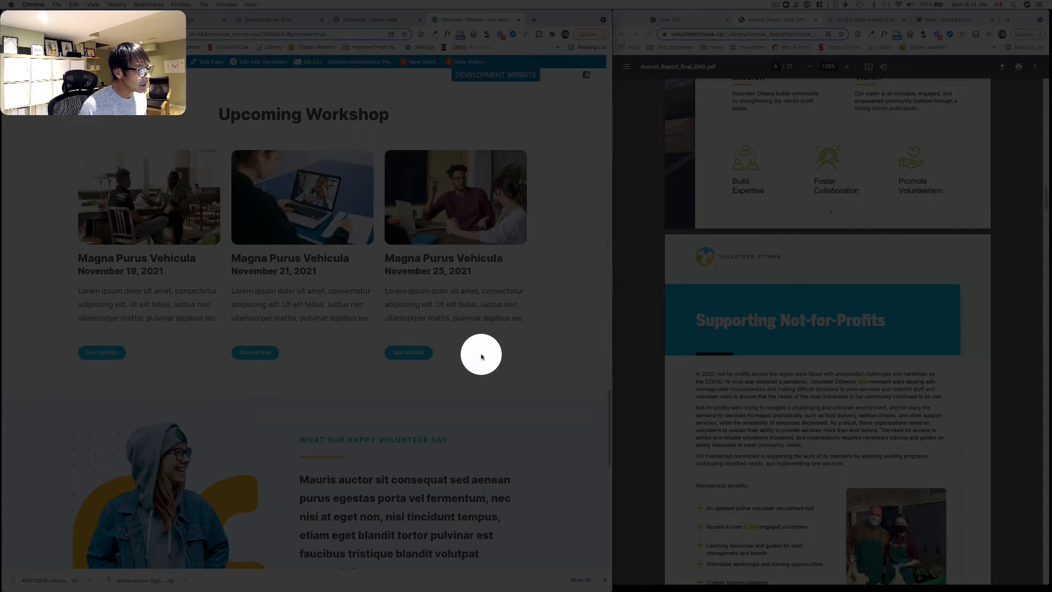
{"action": "scroll", "coordinate": [481, 356], "scroll_direction": "down", "scroll_amount": 1}
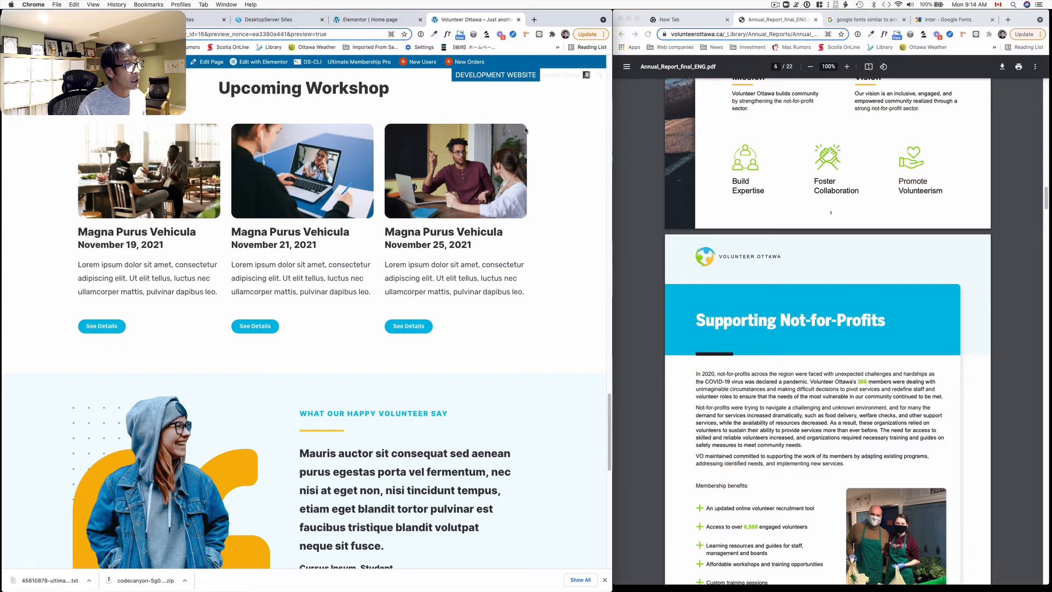
{"action": "scroll", "coordinate": [484, 307], "scroll_direction": "down", "scroll_amount": 2}
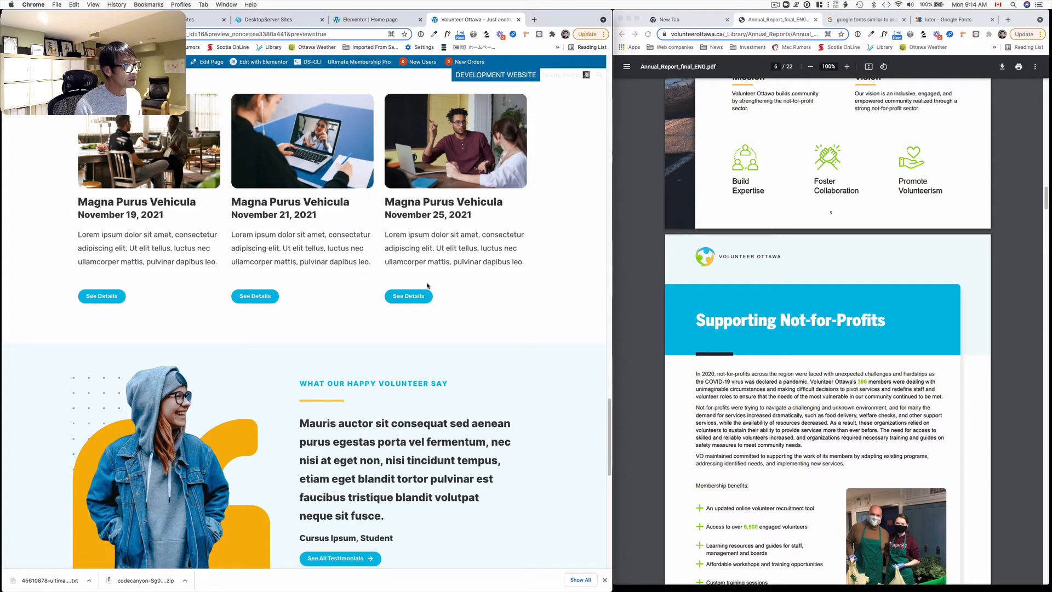
Step: Examine the heading, yellow underline and quote graphic in the What Our Happy Volunteer Say section of the home page preview
{"action": "scroll", "coordinate": [438, 297], "scroll_direction": "down", "scroll_amount": 8}
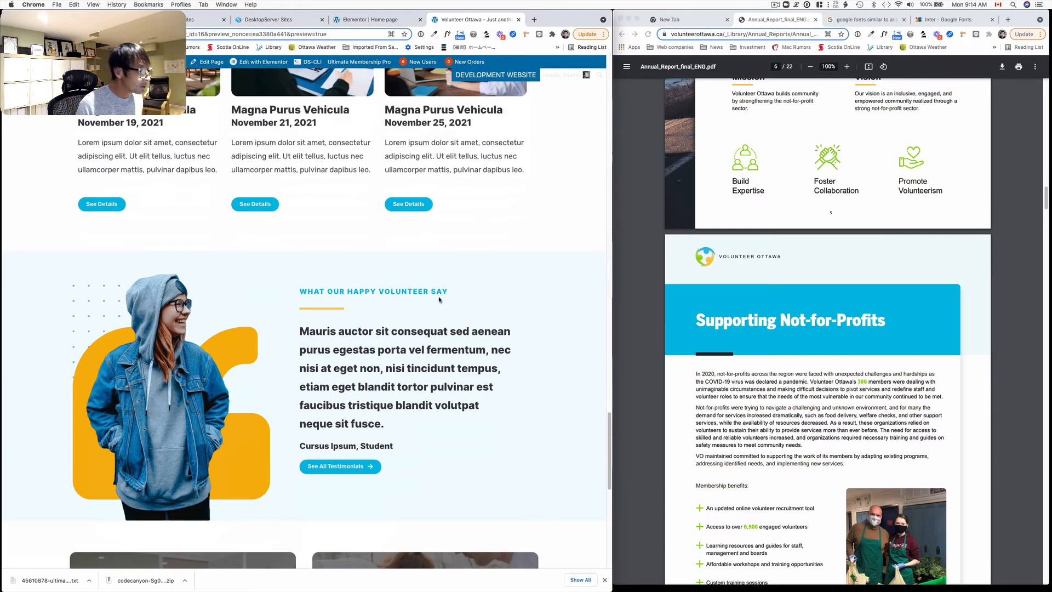
{"action": "scroll", "coordinate": [439, 295], "scroll_direction": "down", "scroll_amount": 3}
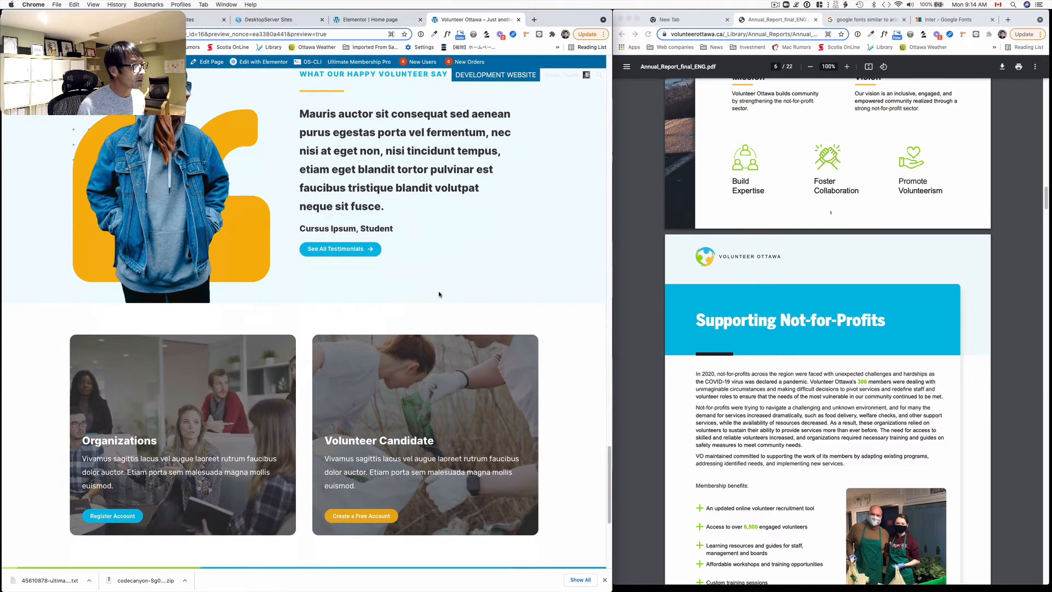
{"action": "scroll", "coordinate": [436, 292], "scroll_direction": "up", "scroll_amount": 4}
{"action": "scroll", "coordinate": [438, 285], "scroll_direction": "down", "scroll_amount": 2}
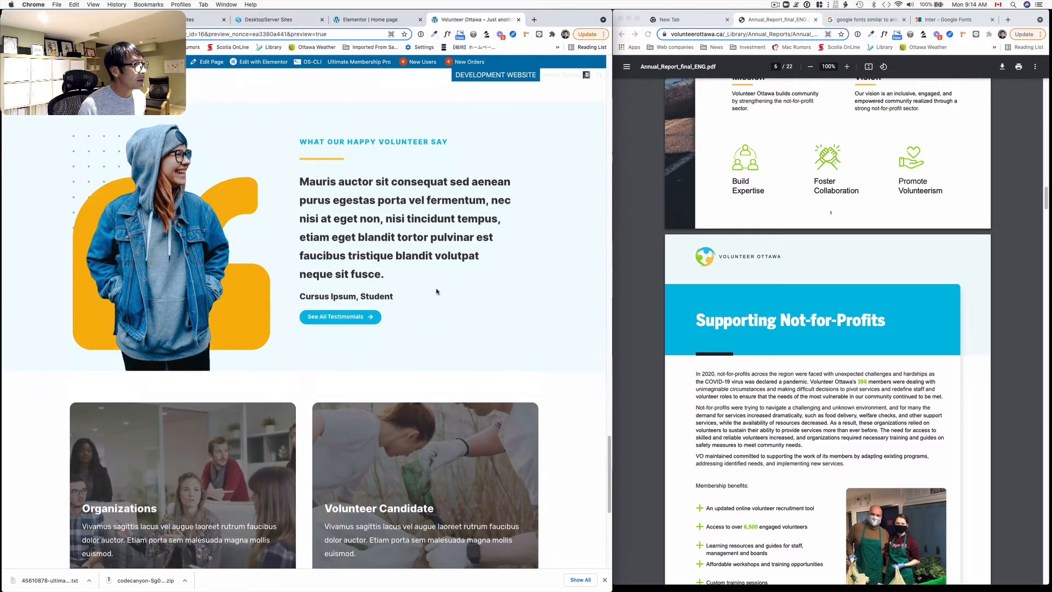
{"action": "scroll", "coordinate": [449, 257], "scroll_direction": "up", "scroll_amount": 1}
{"action": "left_click_drag", "start_coordinate": [448, 158], "coordinate": [319, 158]}
{"action": "left_click", "coordinate": [462, 162]}
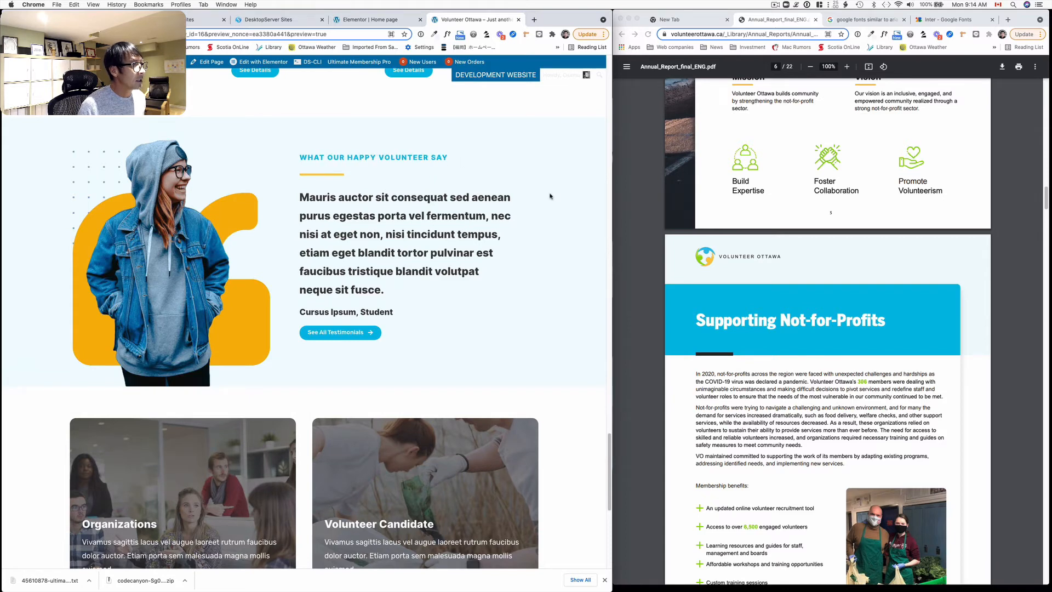
{"action": "scroll", "coordinate": [697, 296], "scroll_direction": "down", "scroll_amount": 2}
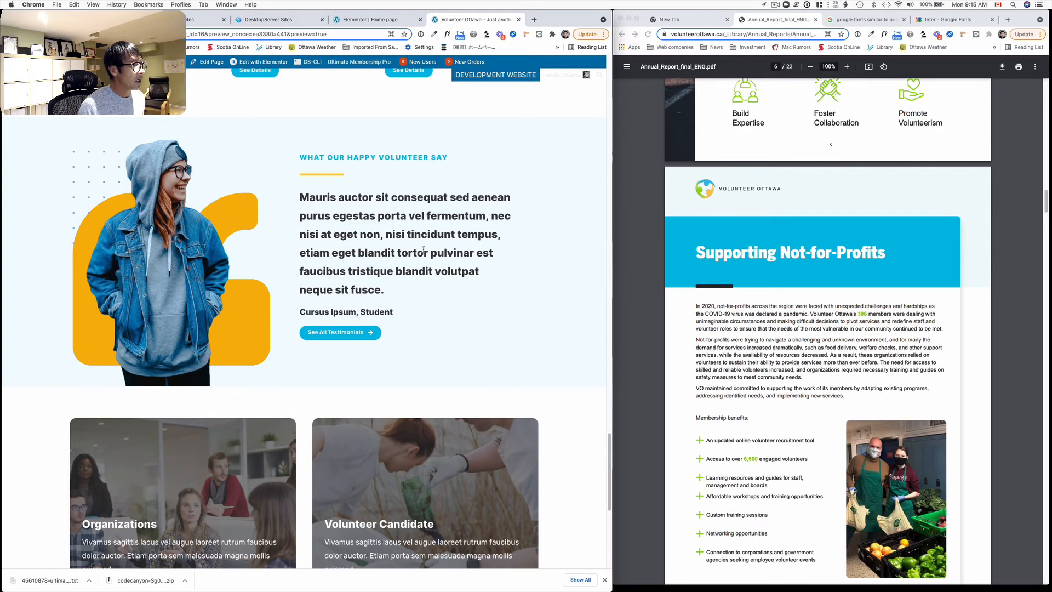
{"action": "scroll", "coordinate": [424, 250], "scroll_direction": "down", "scroll_amount": 2}
{"action": "scroll", "coordinate": [423, 250], "scroll_direction": "down", "scroll_amount": 4}
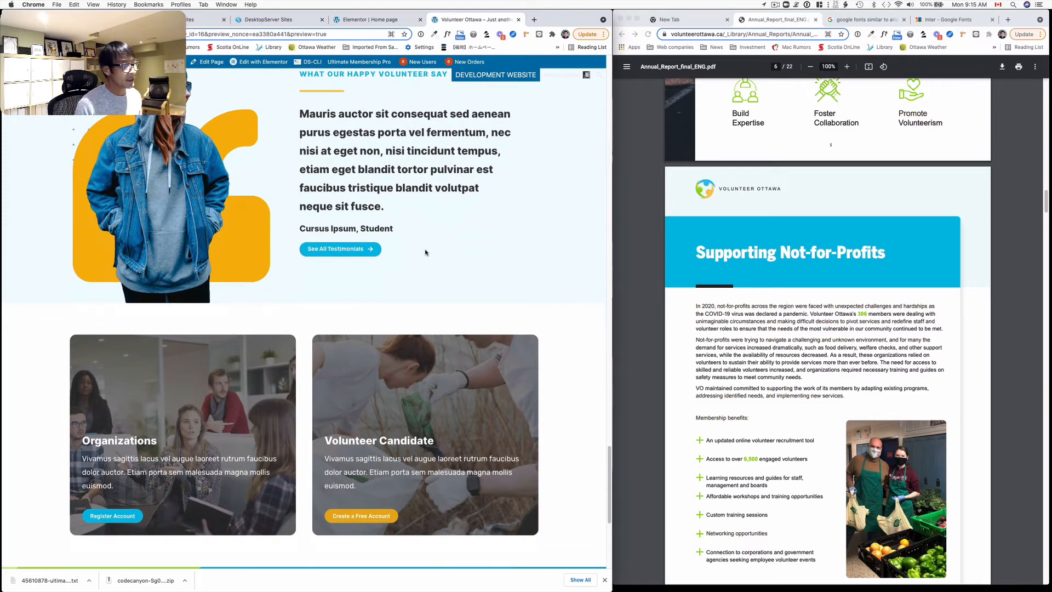
Step: Compare the home page's Need Help banner with the vo website background.jpg image, and close the image
{"action": "scroll", "coordinate": [544, 249], "scroll_direction": "down", "scroll_amount": 4}
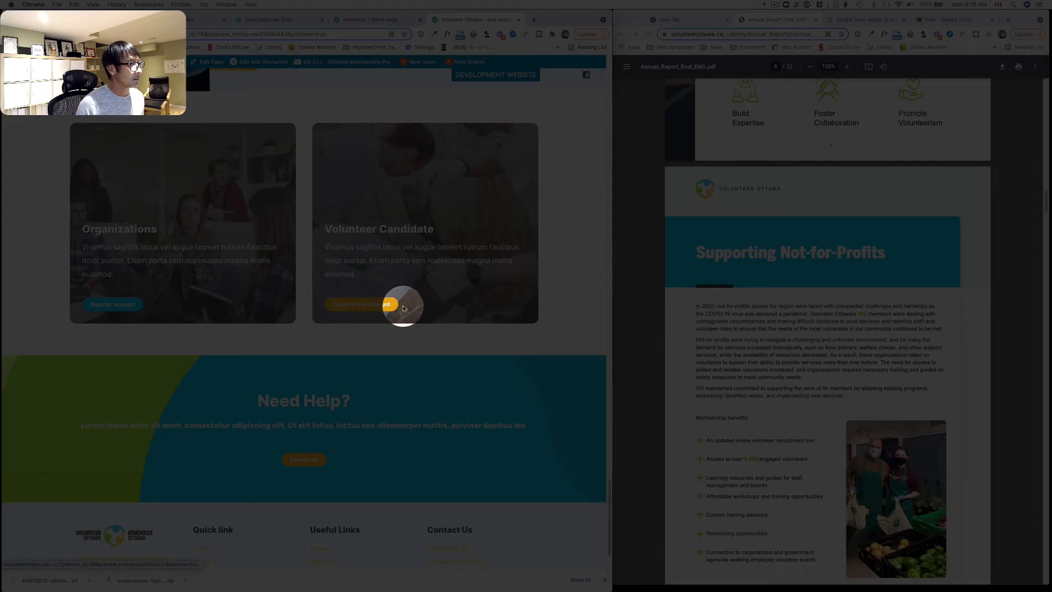
{"action": "scroll", "coordinate": [422, 304], "scroll_direction": "down", "scroll_amount": 3}
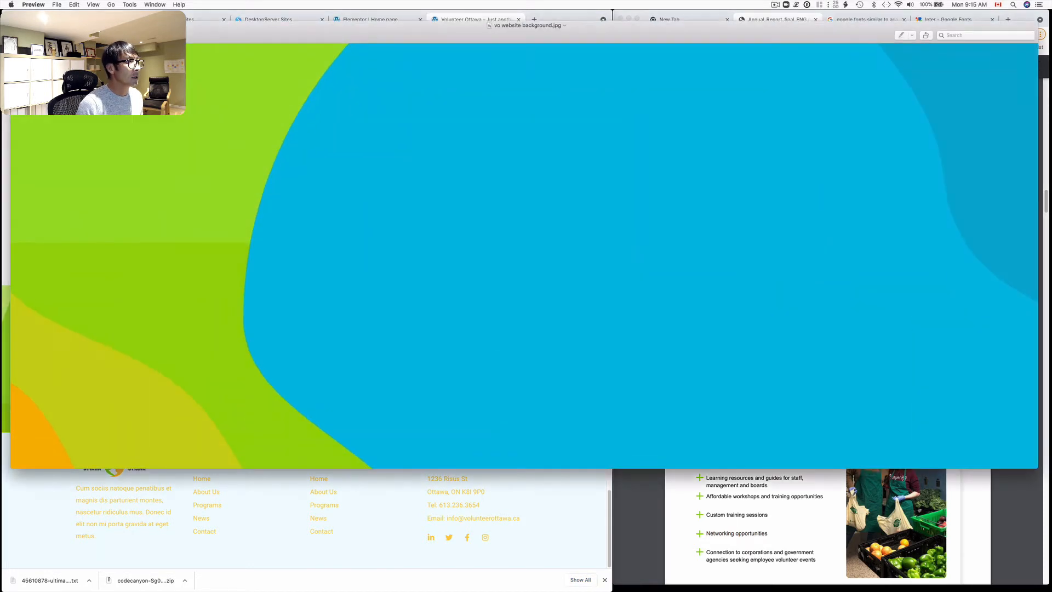
{"action": "left_click_drag", "start_coordinate": [9, 137], "coordinate": [593, 181]}
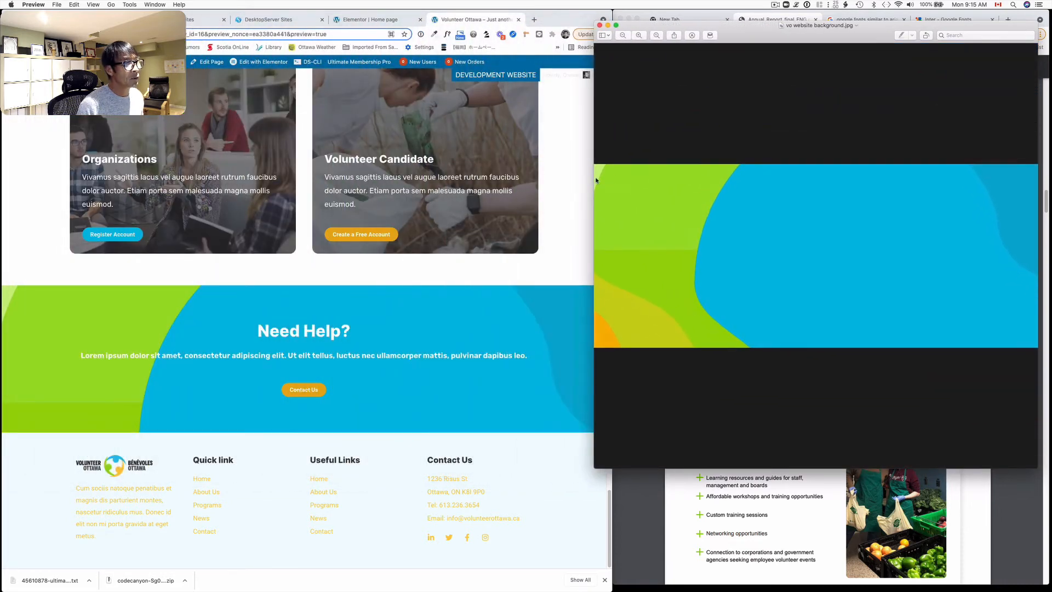
{"action": "left_click_drag", "start_coordinate": [764, 35], "coordinate": [514, 139]}
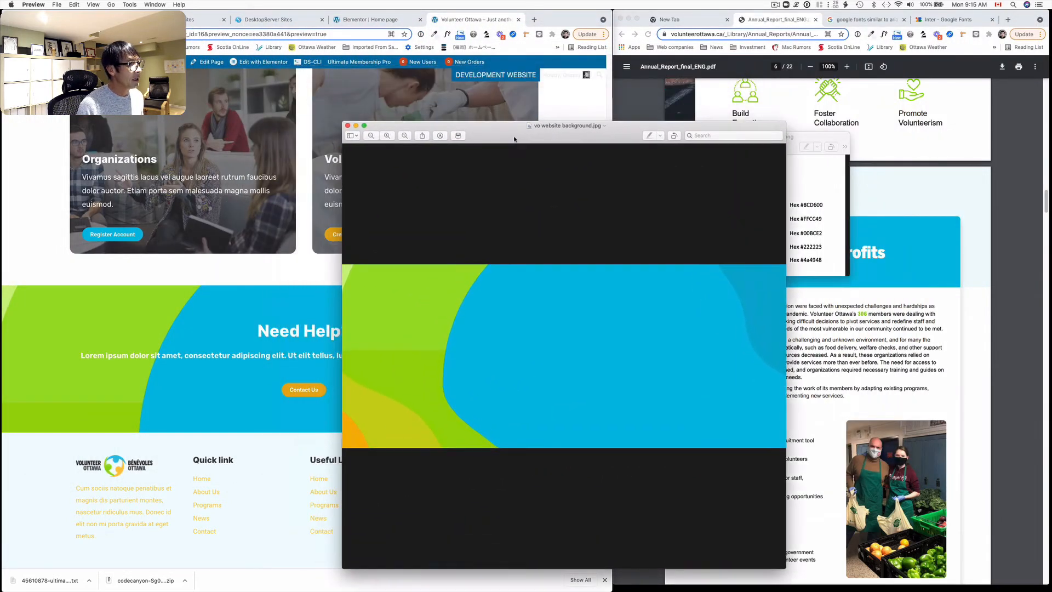
{"action": "left_click", "coordinate": [347, 125]}
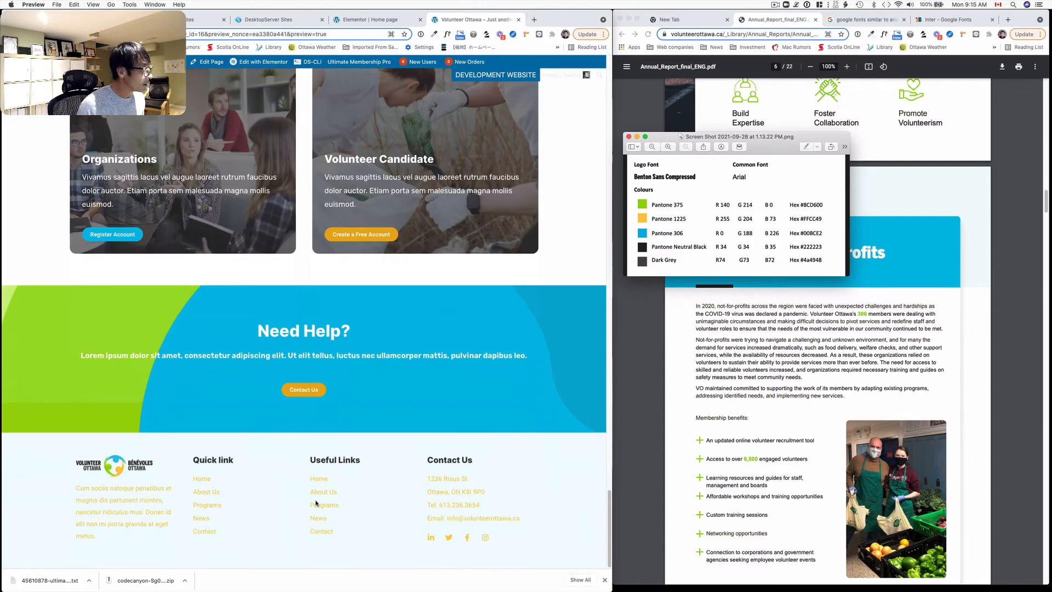
Step: Review the home page from the footer back up to Popular Volunteer Categories against the brand colour sheet
{"action": "scroll", "coordinate": [315, 502], "scroll_direction": "up", "scroll_amount": 15}
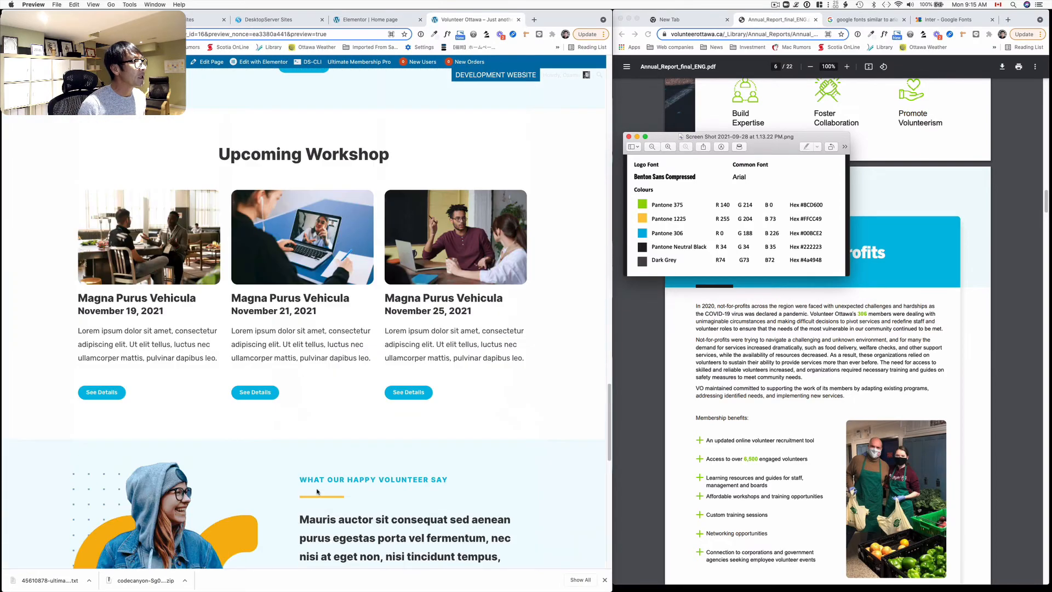
{"action": "scroll", "coordinate": [317, 491], "scroll_direction": "up", "scroll_amount": 15}
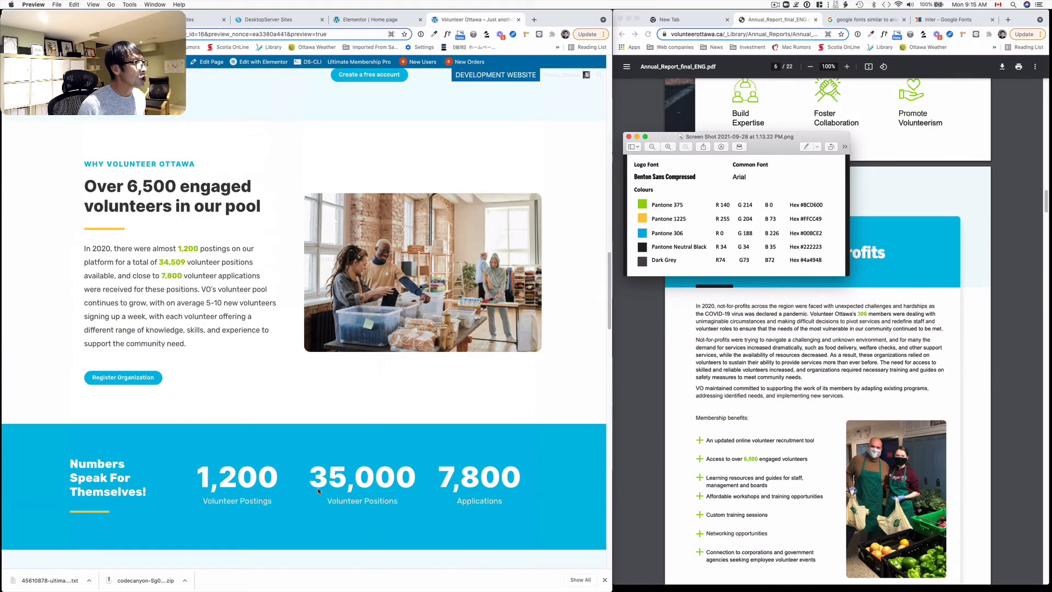
{"action": "scroll", "coordinate": [318, 490], "scroll_direction": "up", "scroll_amount": 12}
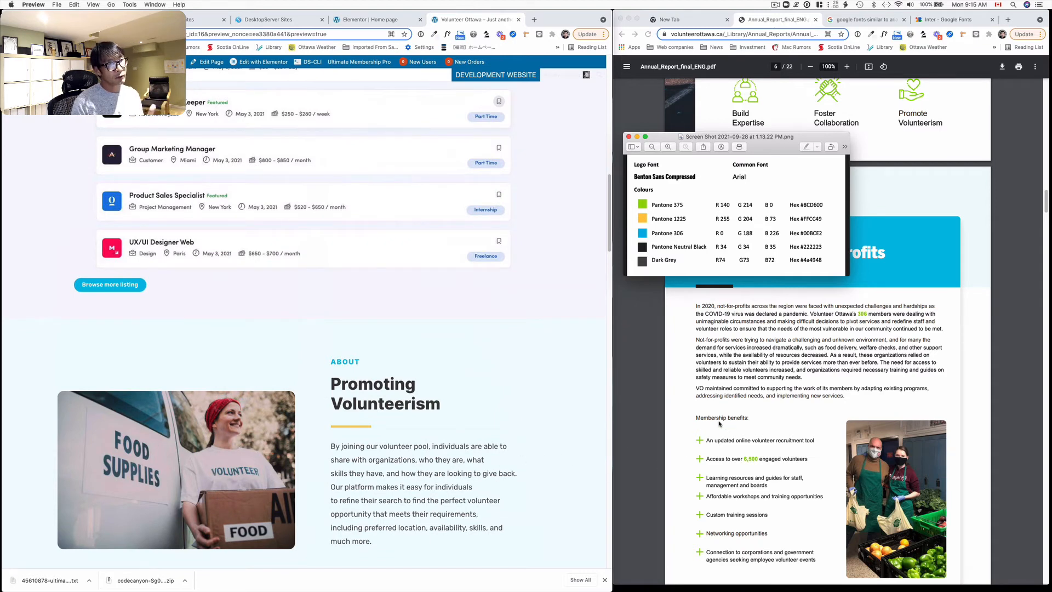
{"action": "scroll", "coordinate": [375, 475], "scroll_direction": "up", "scroll_amount": 10}
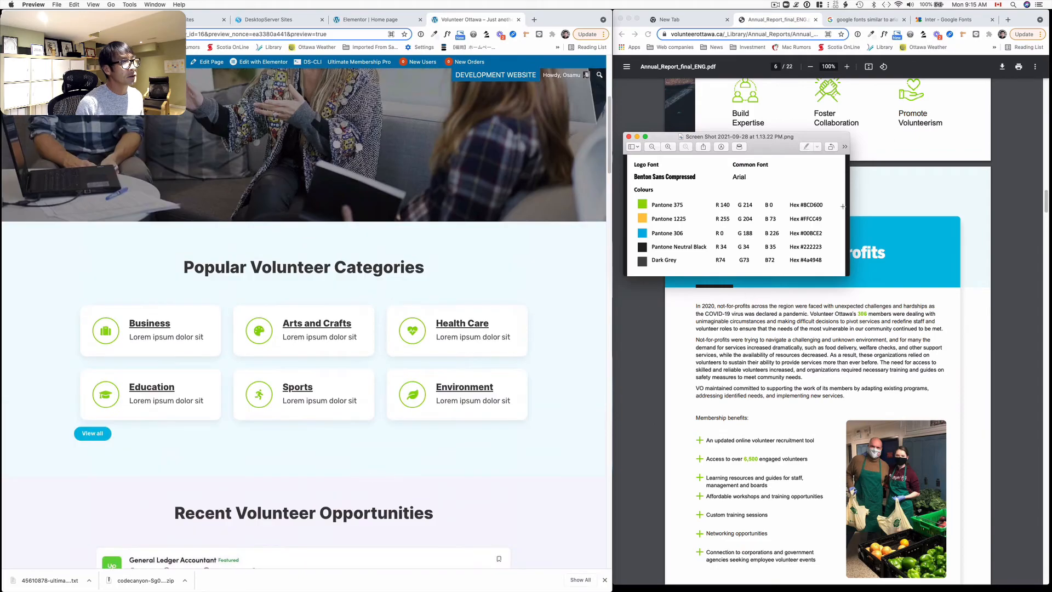
Step: Compare the Popular Volunteer Categories cards and green icons with the What We Do and Supporting Not-for-Profits pages of the report
{"action": "left_click", "coordinate": [898, 122]}
{"action": "scroll", "coordinate": [805, 230], "scroll_direction": "up", "scroll_amount": 3}
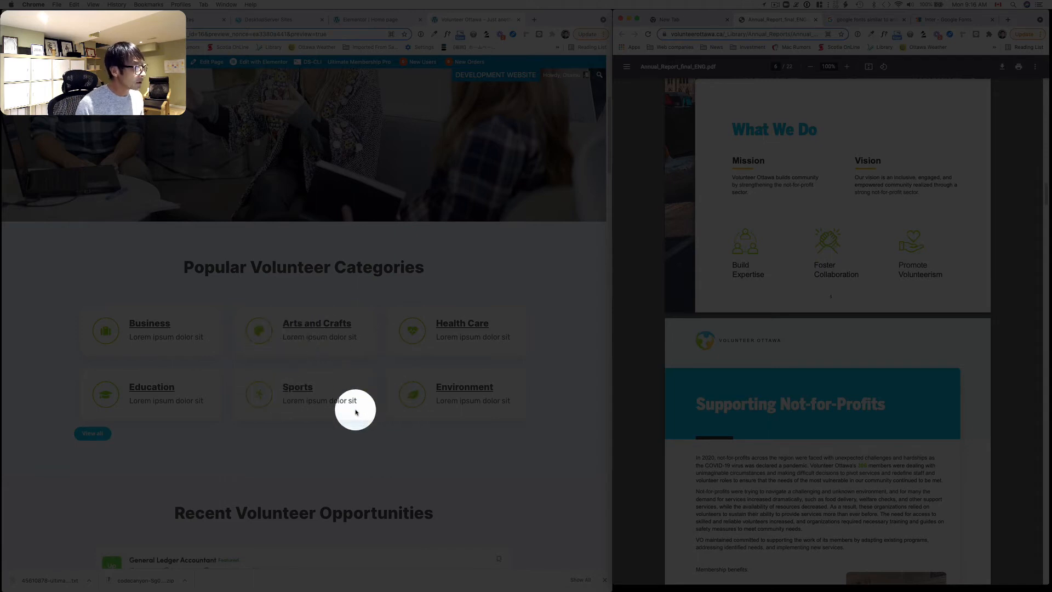
{"action": "scroll", "coordinate": [336, 403], "scroll_direction": "down", "scroll_amount": 2}
{"action": "scroll", "coordinate": [336, 403], "scroll_direction": "down", "scroll_amount": 3}
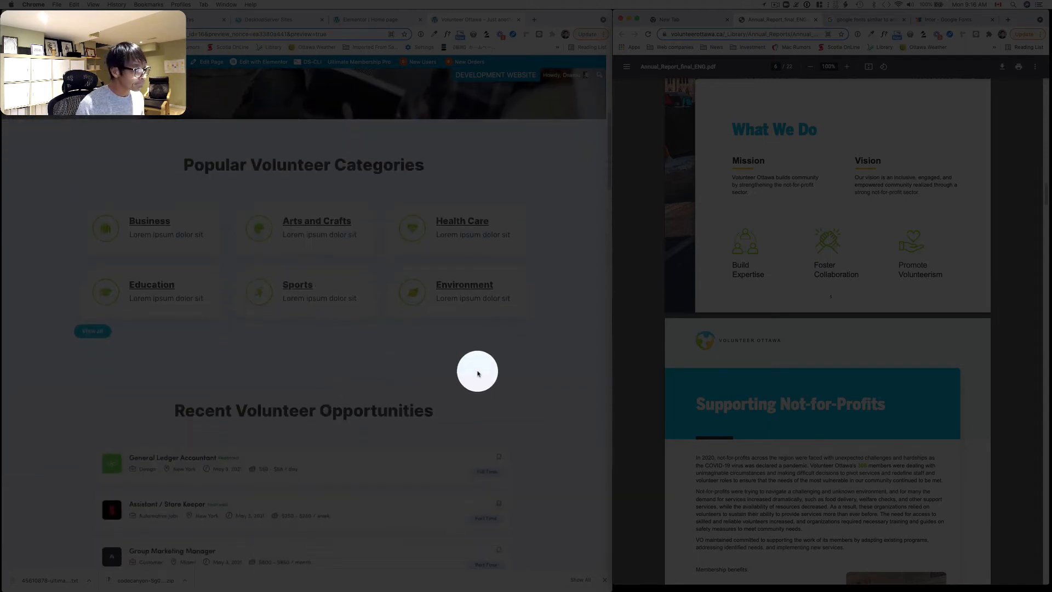
{"action": "scroll", "coordinate": [480, 370], "scroll_direction": "up", "scroll_amount": 1}
{"action": "scroll", "coordinate": [482, 369], "scroll_direction": "down", "scroll_amount": 1}
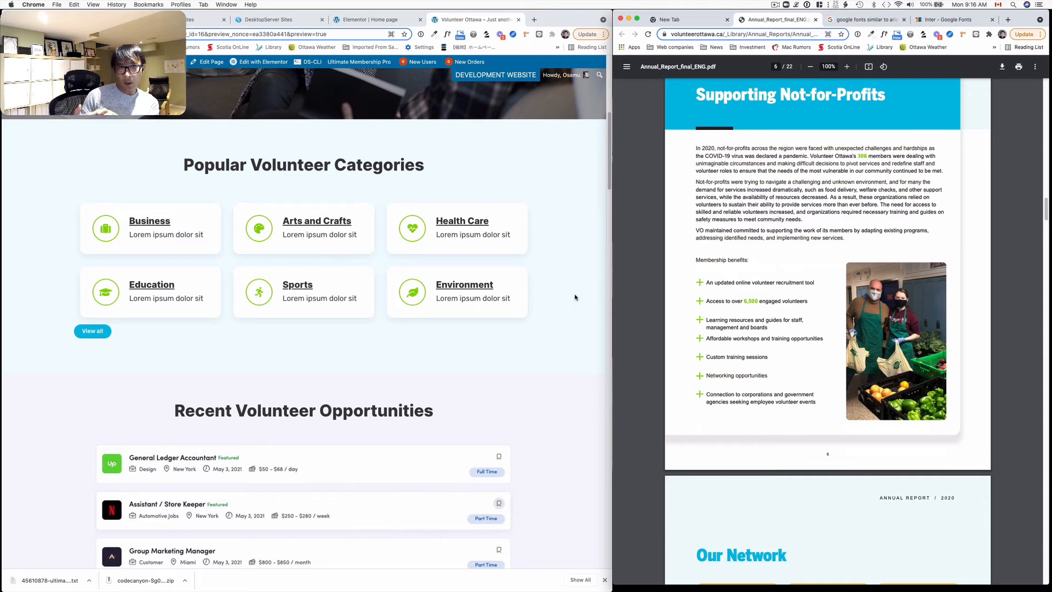
Step: Examine the home page from the hero down to Recent Volunteer Opportunities alongside the membership benefits on report page 6
{"action": "scroll", "coordinate": [360, 350], "scroll_direction": "up", "scroll_amount": 5}
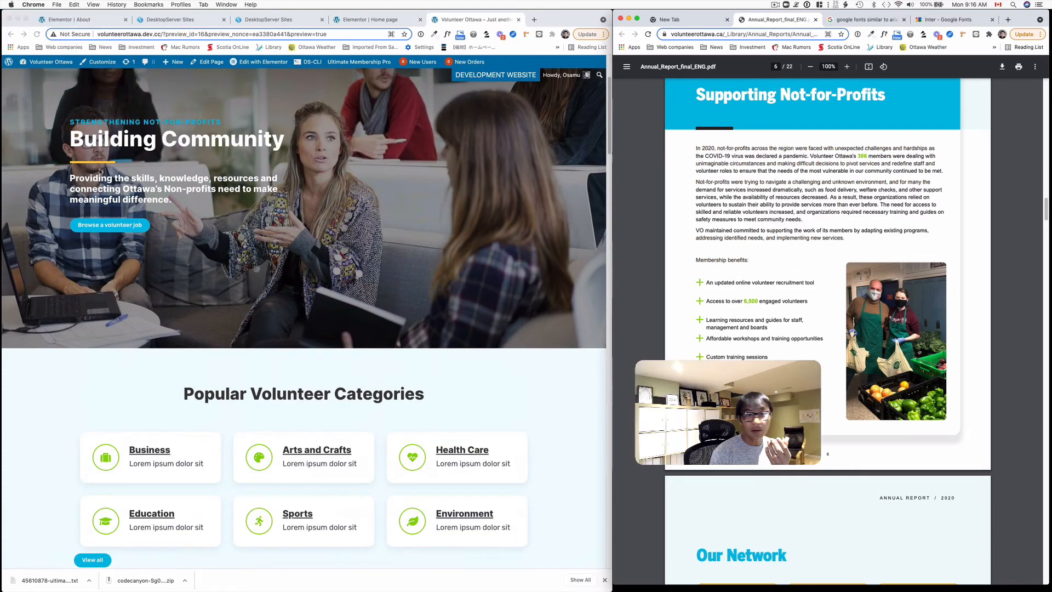
{"action": "scroll", "coordinate": [217, 291], "scroll_direction": "down", "scroll_amount": 4}
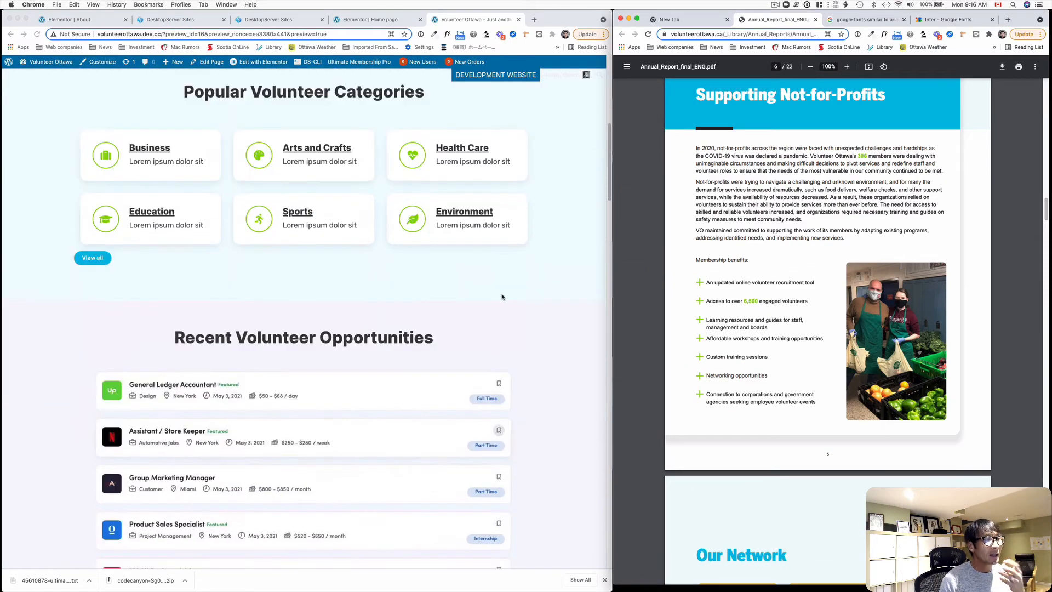
{"action": "scroll", "coordinate": [217, 292], "scroll_direction": "down", "scroll_amount": 3}
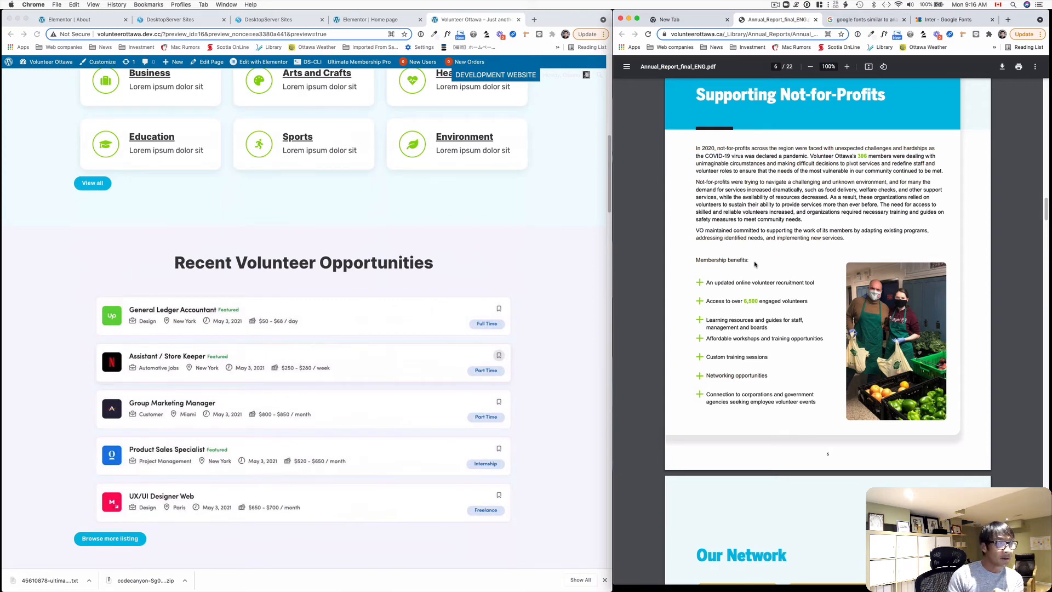
{"action": "scroll", "coordinate": [715, 267], "scroll_direction": "down", "scroll_amount": 1}
{"action": "scroll", "coordinate": [471, 358], "scroll_direction": "down", "scroll_amount": 5}
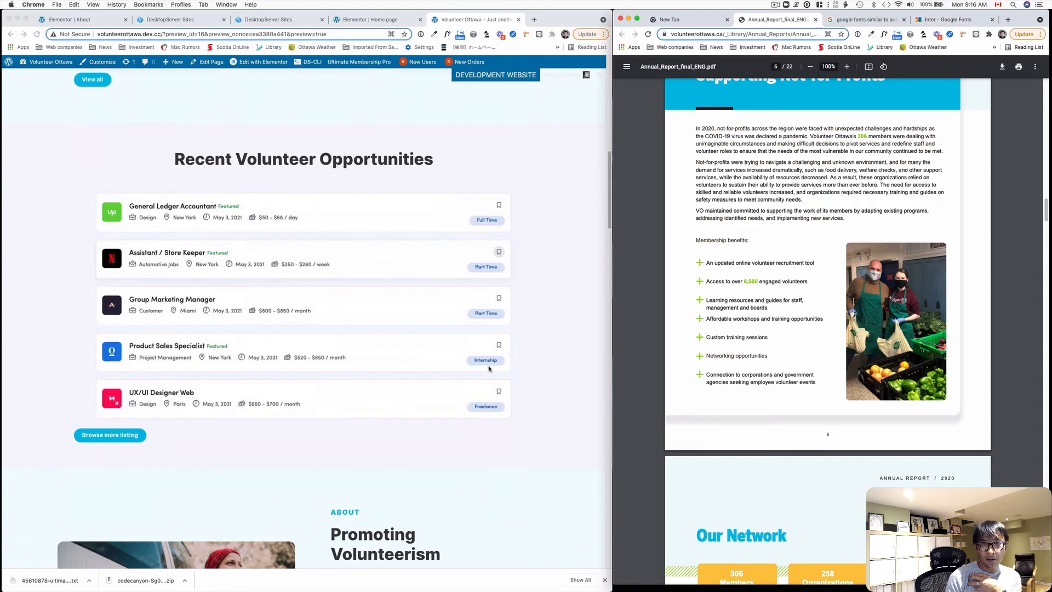
Step: Remove the box shadow from the Business icon box under Popular Volunteer Categories in the Elementor home page editor
{"action": "scroll", "coordinate": [488, 369], "scroll_direction": "down", "scroll_amount": 4}
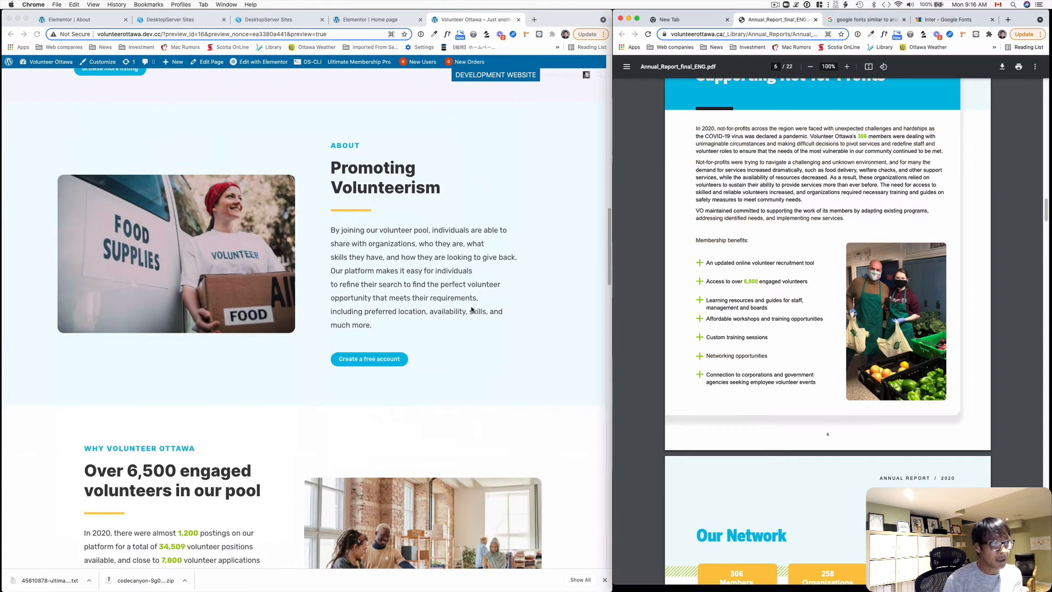
{"action": "scroll", "coordinate": [494, 334], "scroll_direction": "up", "scroll_amount": 10}
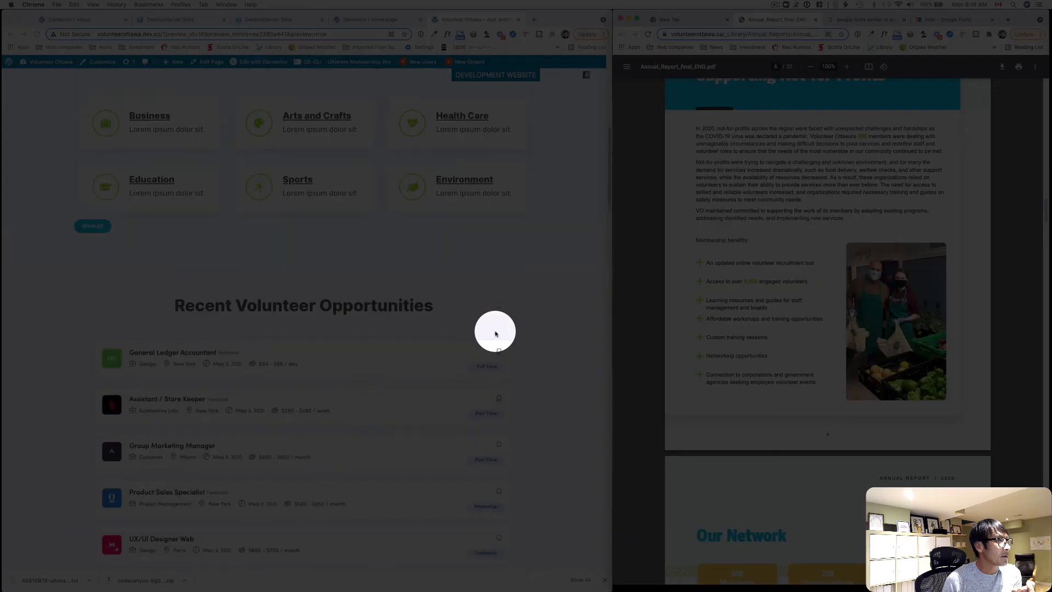
{"action": "scroll", "coordinate": [495, 333], "scroll_direction": "up", "scroll_amount": 1}
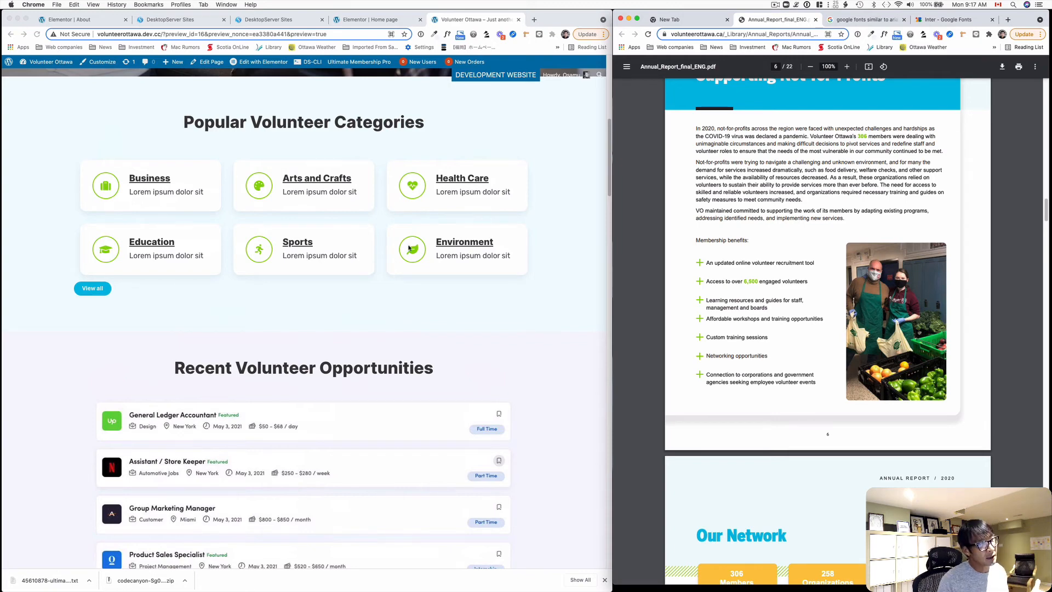
{"action": "left_click", "coordinate": [370, 19]}
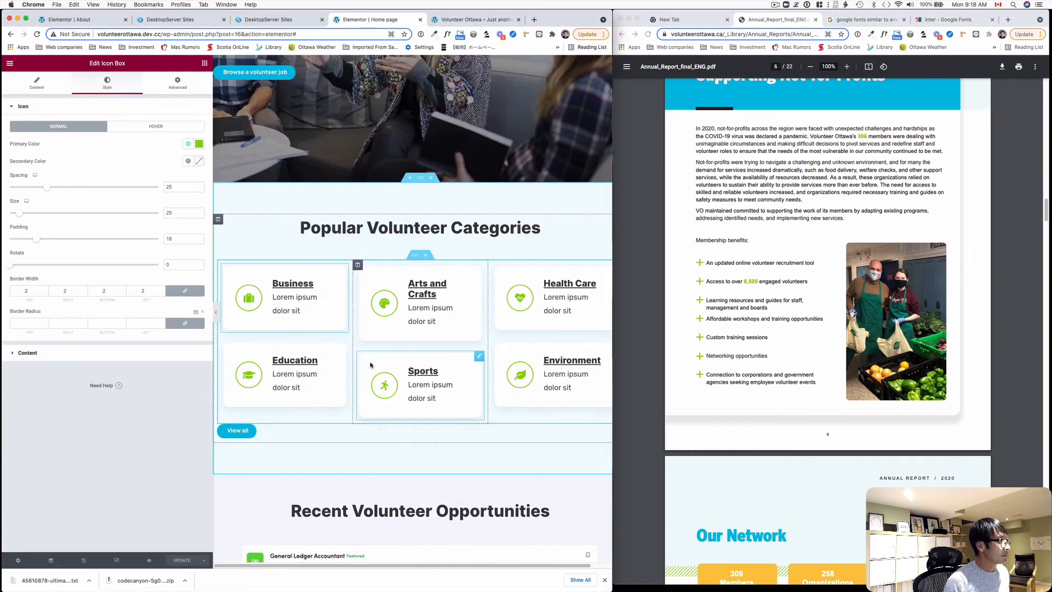
{"action": "left_click", "coordinate": [177, 82]}
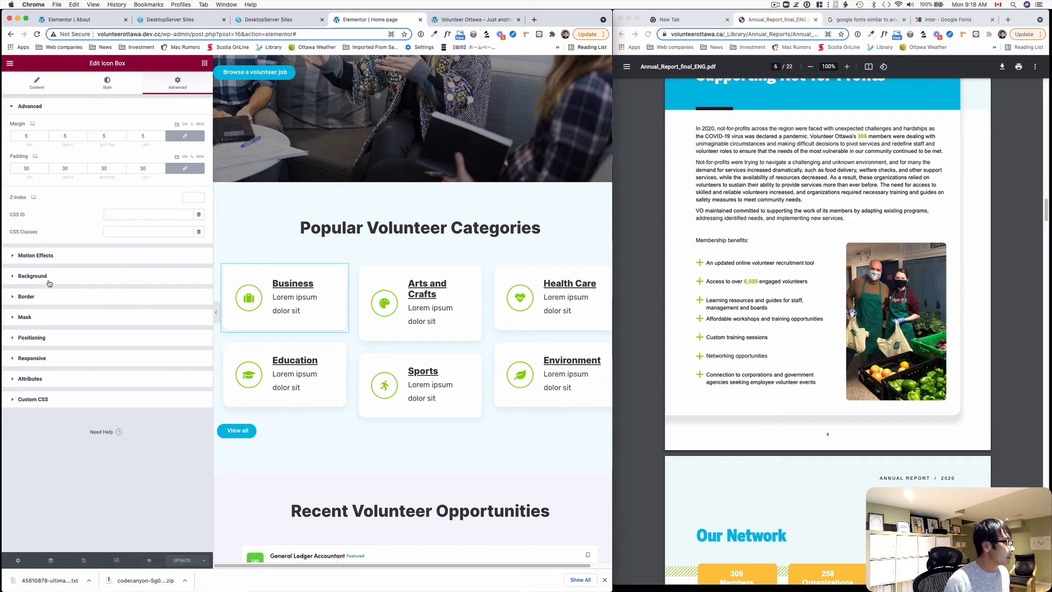
{"action": "left_click", "coordinate": [43, 298]}
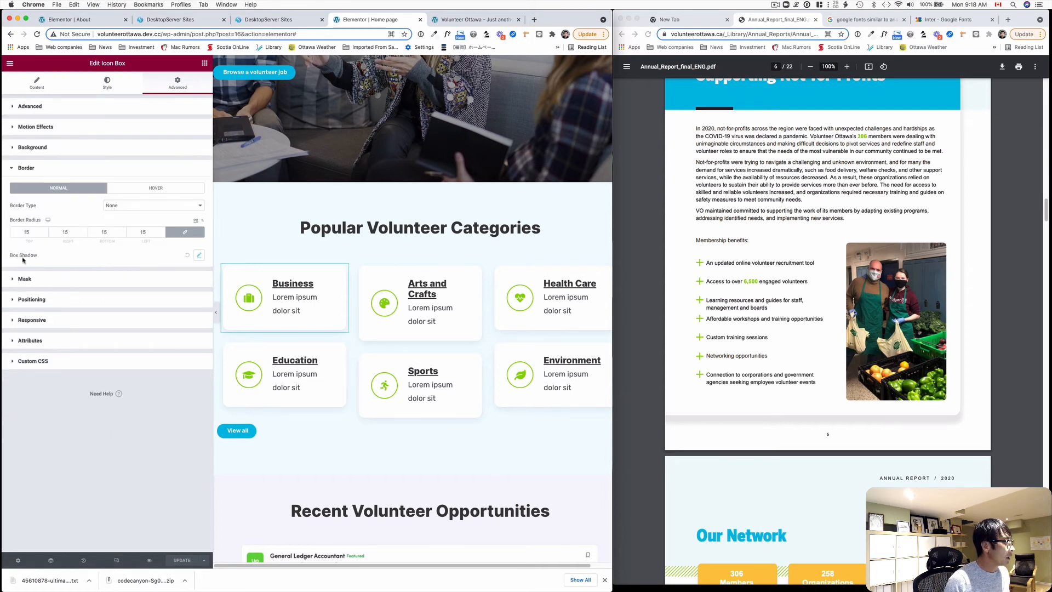
{"action": "left_click", "coordinate": [199, 256]}
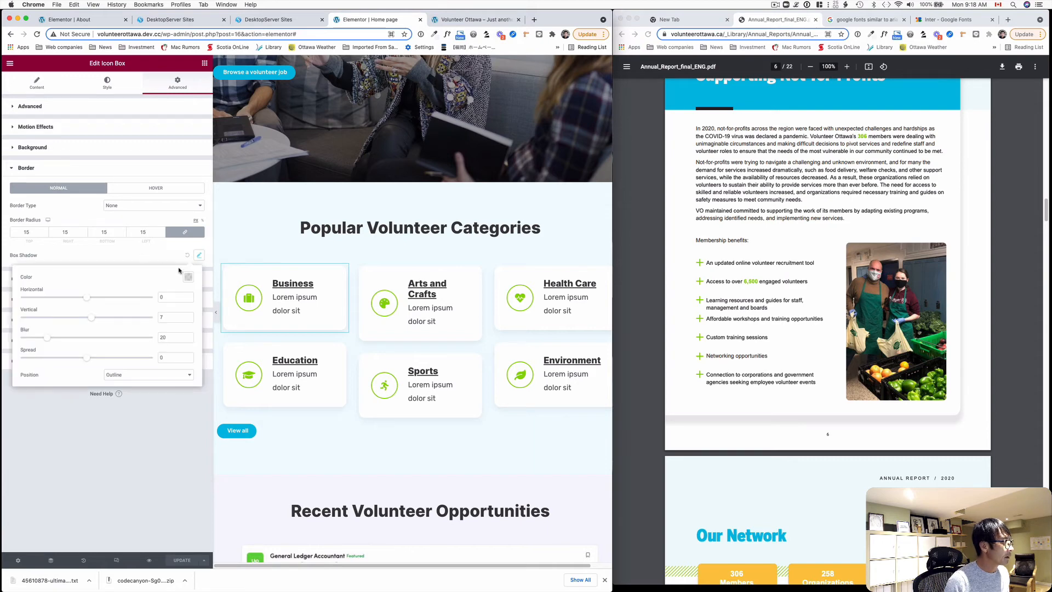
{"action": "left_click", "coordinate": [187, 278]}
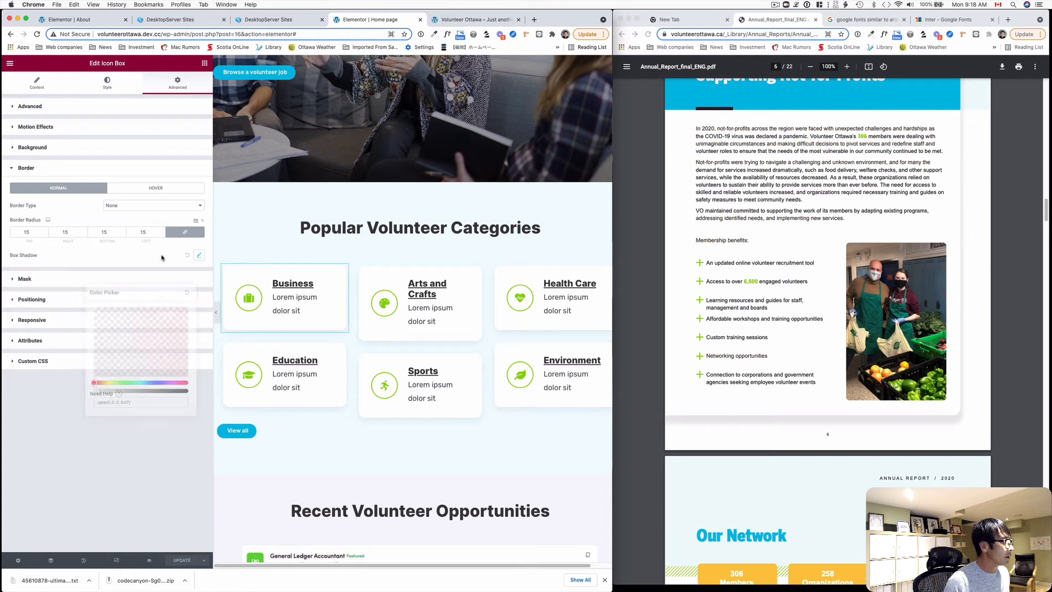
{"action": "left_click", "coordinate": [187, 257]}
{"action": "left_click", "coordinate": [187, 257]}
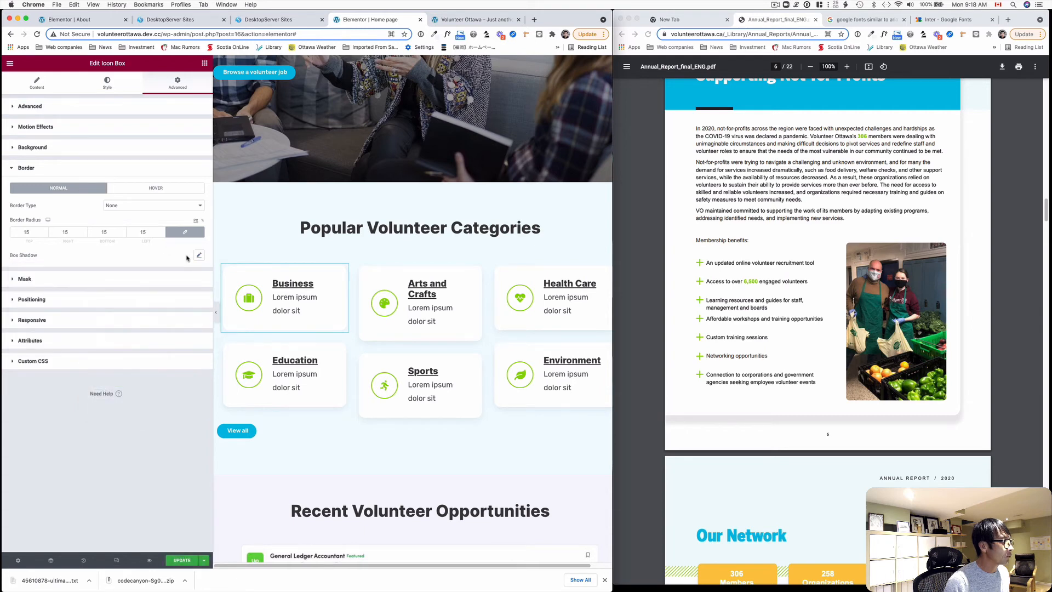
Step: Copy the Business icon box and paste its style onto the Arts and Crafts and Health Care boxes
{"action": "right_click", "coordinate": [344, 271]}
{"action": "left_click", "coordinate": [366, 305]}
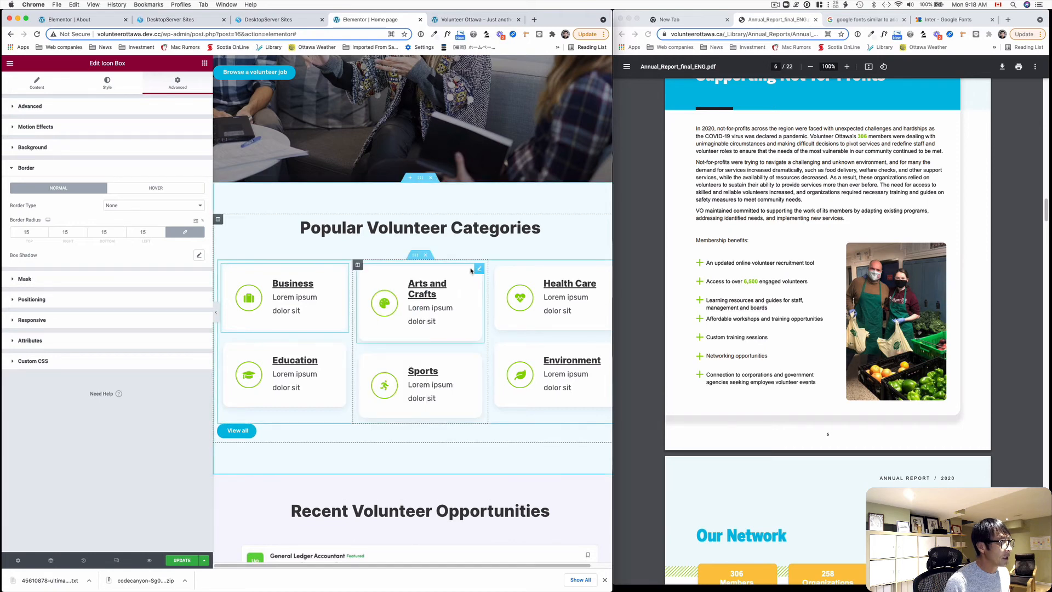
{"action": "right_click", "coordinate": [478, 269]}
{"action": "left_click", "coordinate": [500, 327]}
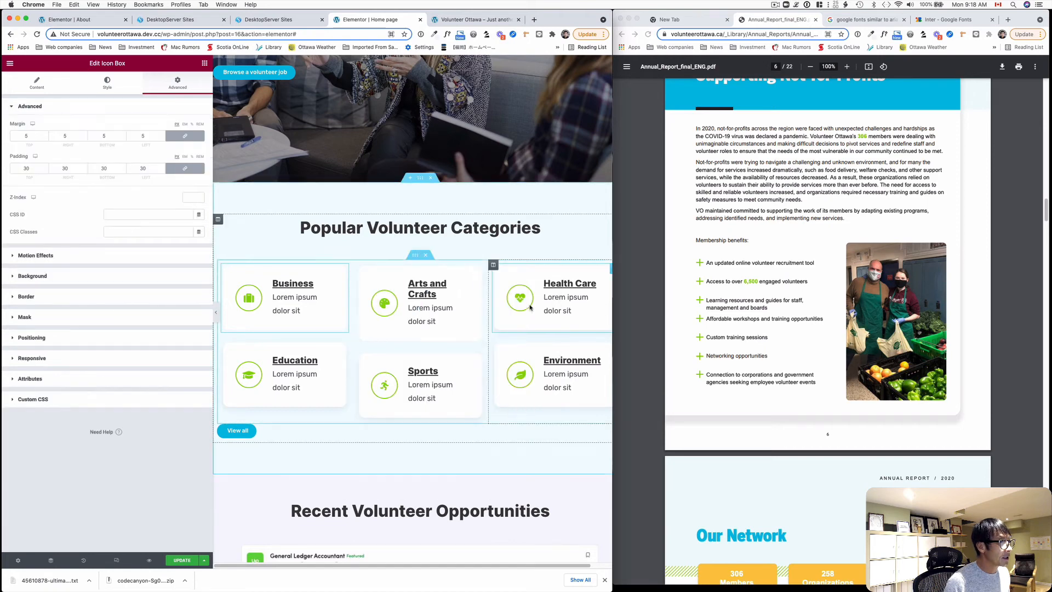
{"action": "right_click", "coordinate": [570, 277]}
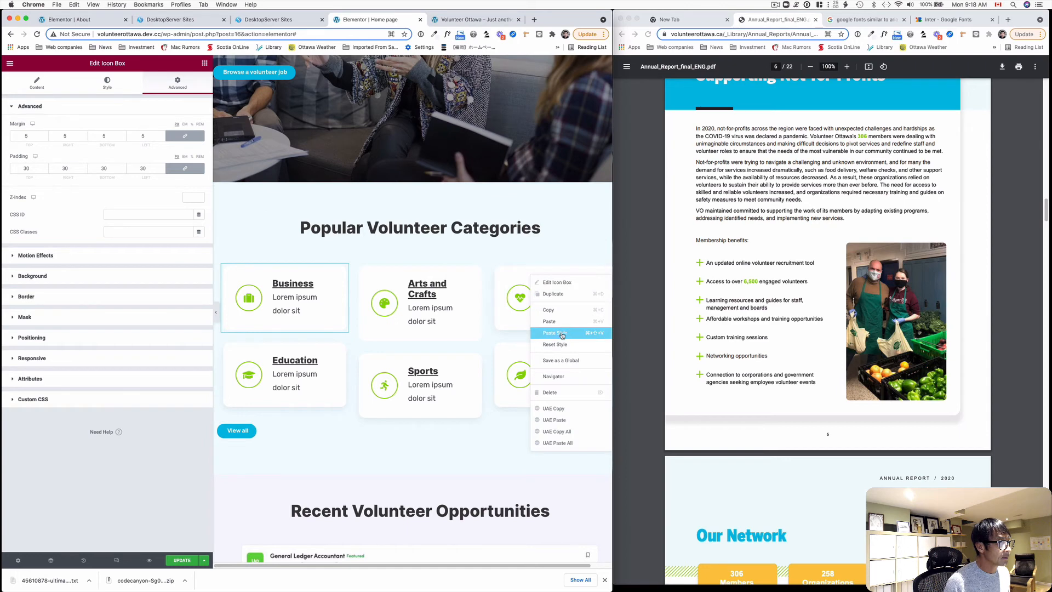
{"action": "left_click", "coordinate": [564, 335]}
Step: Paste the Business box's style onto the Education, Sports and Environment icon boxes
{"action": "right_click", "coordinate": [322, 360]}
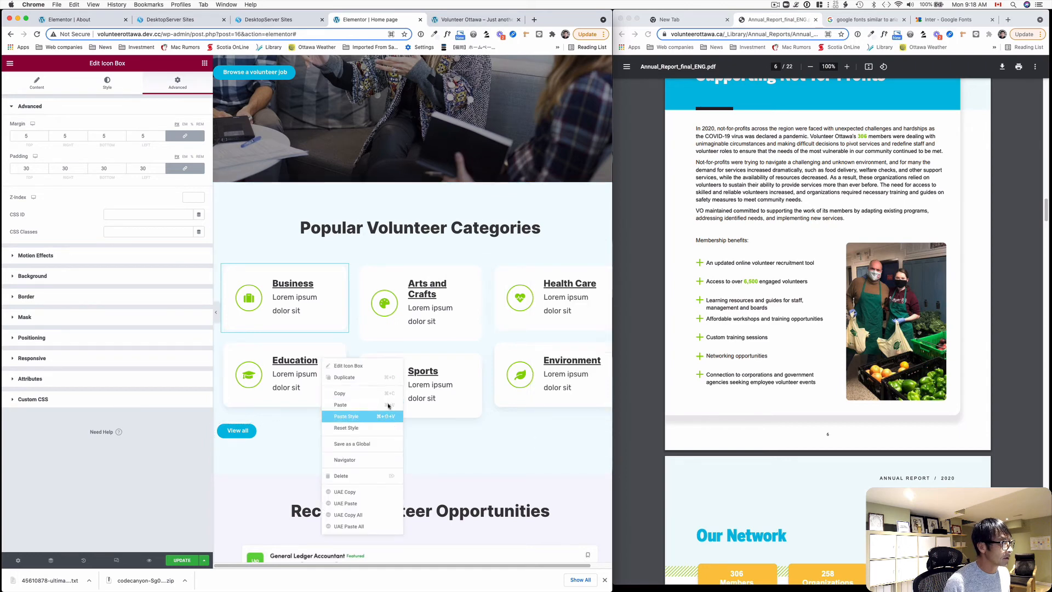
{"action": "left_click", "coordinate": [332, 419]}
{"action": "right_click", "coordinate": [448, 378]}
{"action": "left_click", "coordinate": [460, 437]}
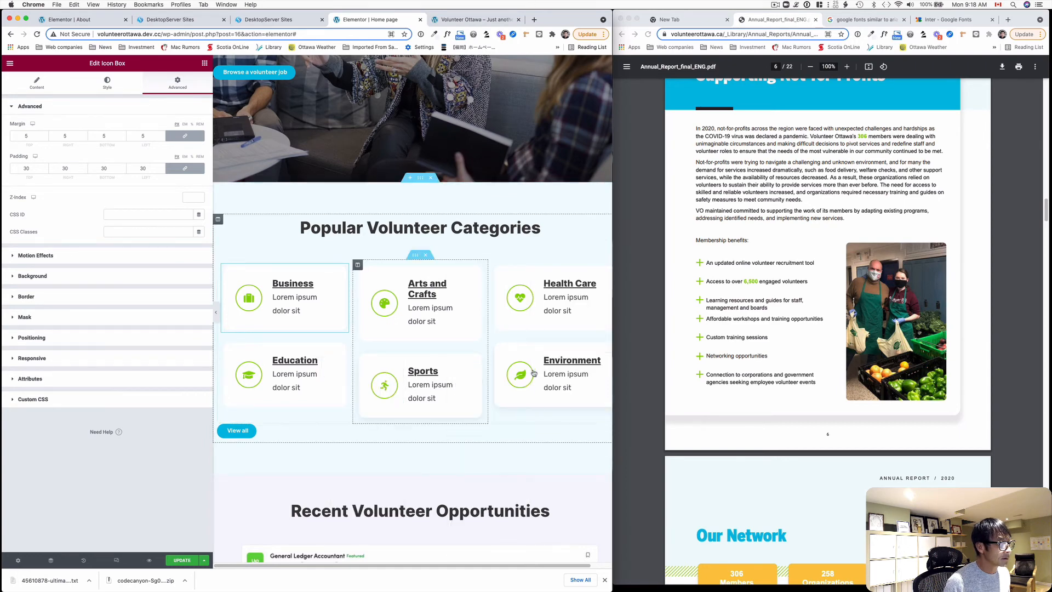
{"action": "right_click", "coordinate": [537, 362]}
{"action": "left_click", "coordinate": [552, 421]}
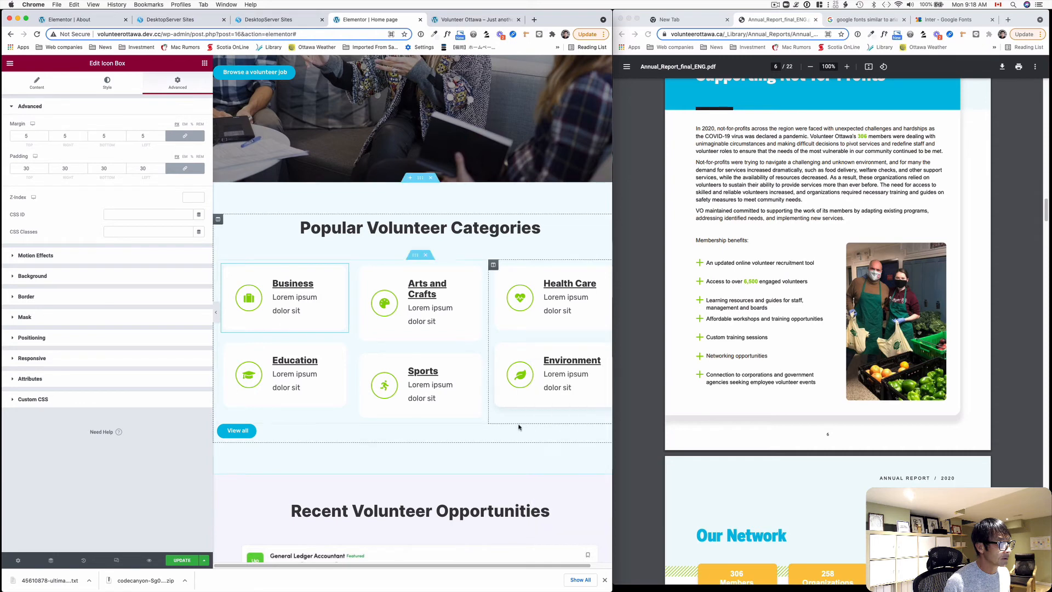
Step: Update the home page and reload its preview to check the Popular Volunteer Categories cards
{"action": "left_click", "coordinate": [181, 560]}
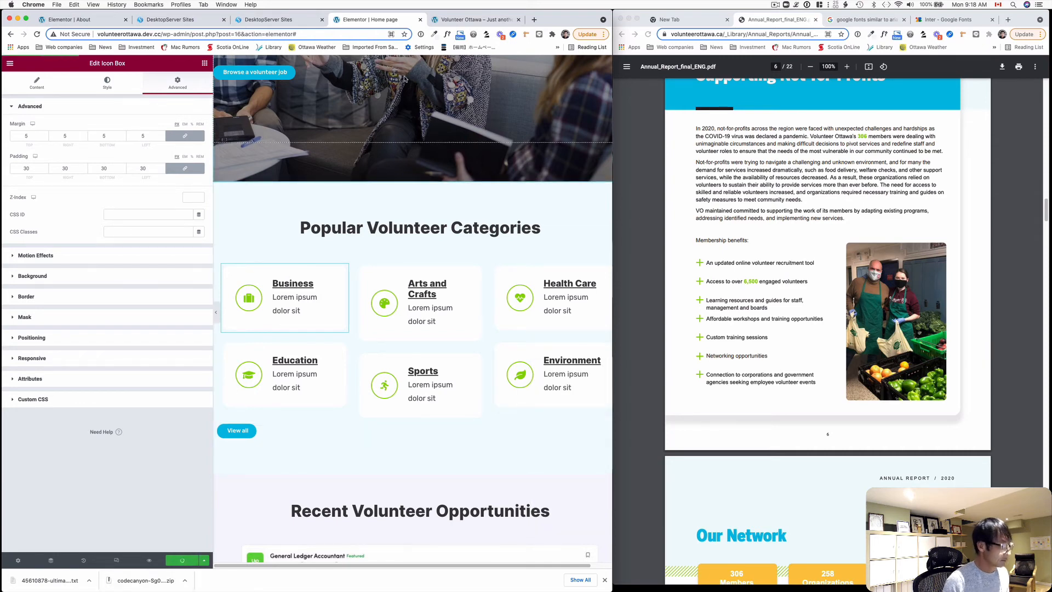
{"action": "left_click", "coordinate": [471, 20]}
{"action": "key", "text": "super+r"}
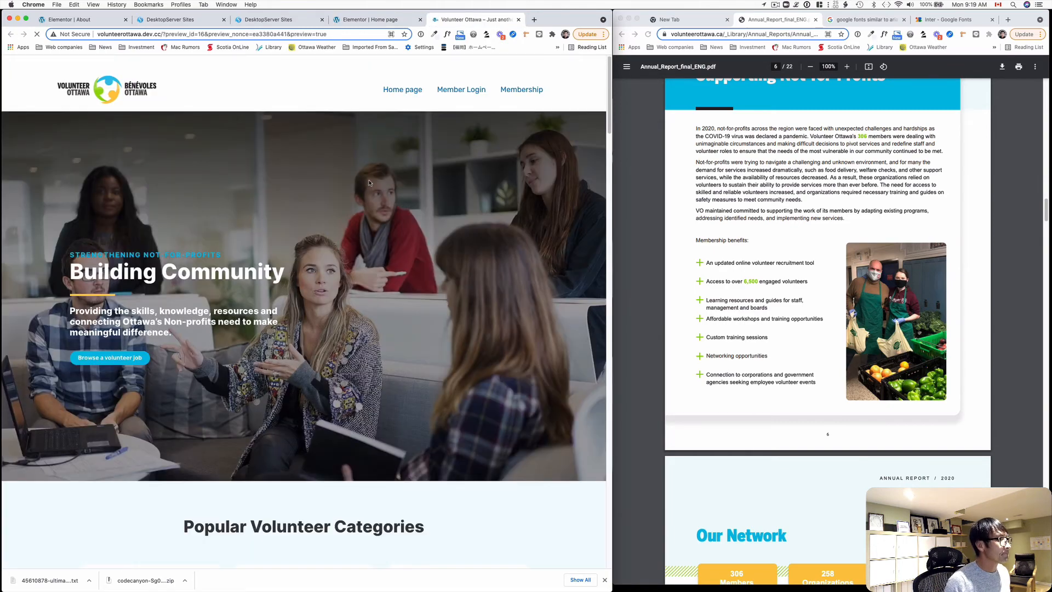
{"action": "scroll", "coordinate": [369, 182], "scroll_direction": "down", "scroll_amount": 5}
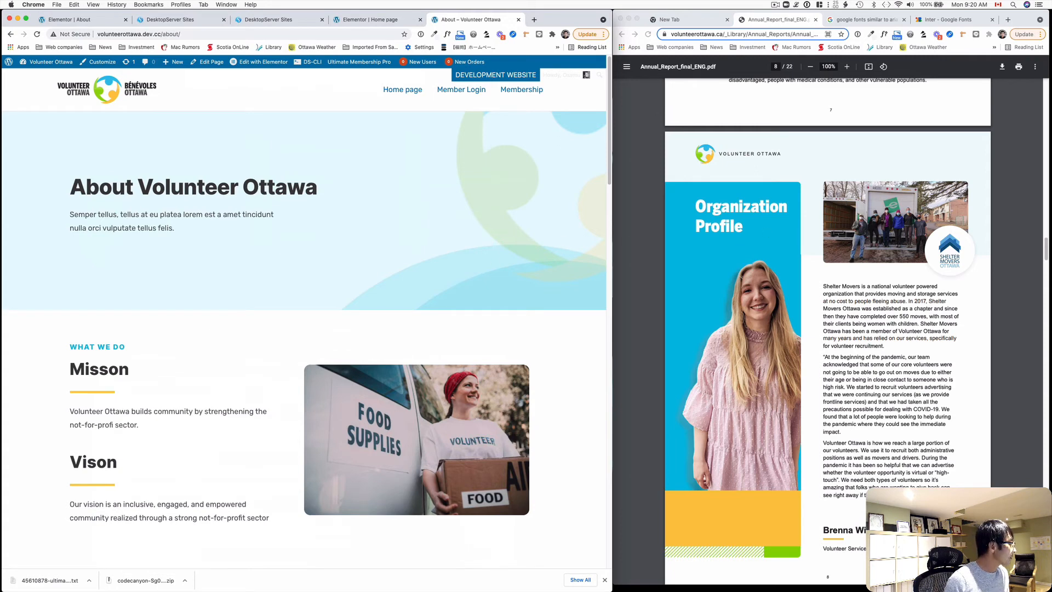
Step: Switch to Sketch and examine the translucent logo and circle background artwork alongside the blue, yellow and green bars
{"action": "key", "text": "super+Tab"}
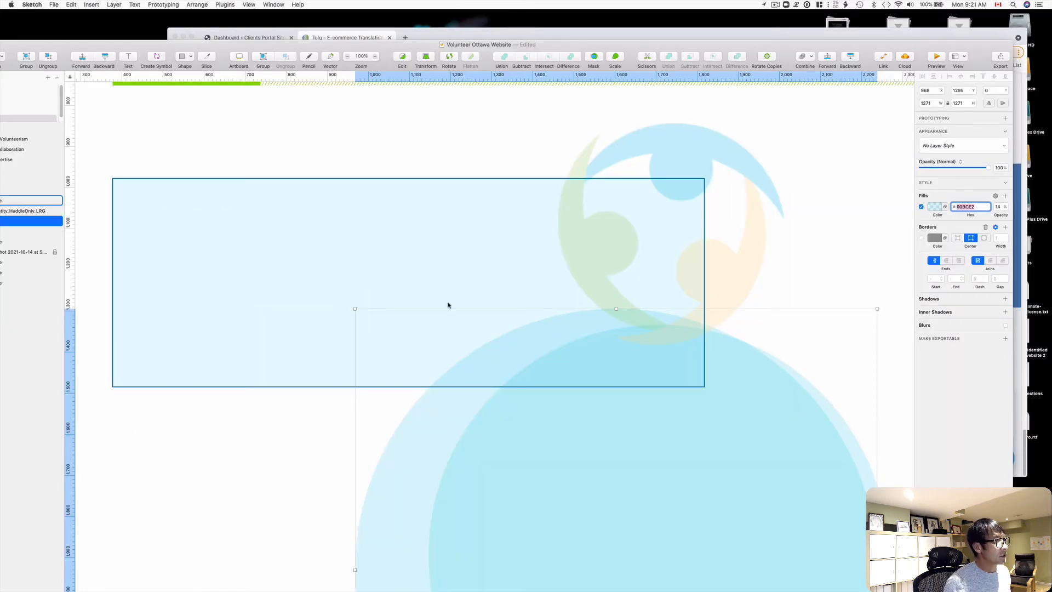
{"action": "scroll", "coordinate": [347, 336], "scroll_direction": "up", "scroll_amount": 5}
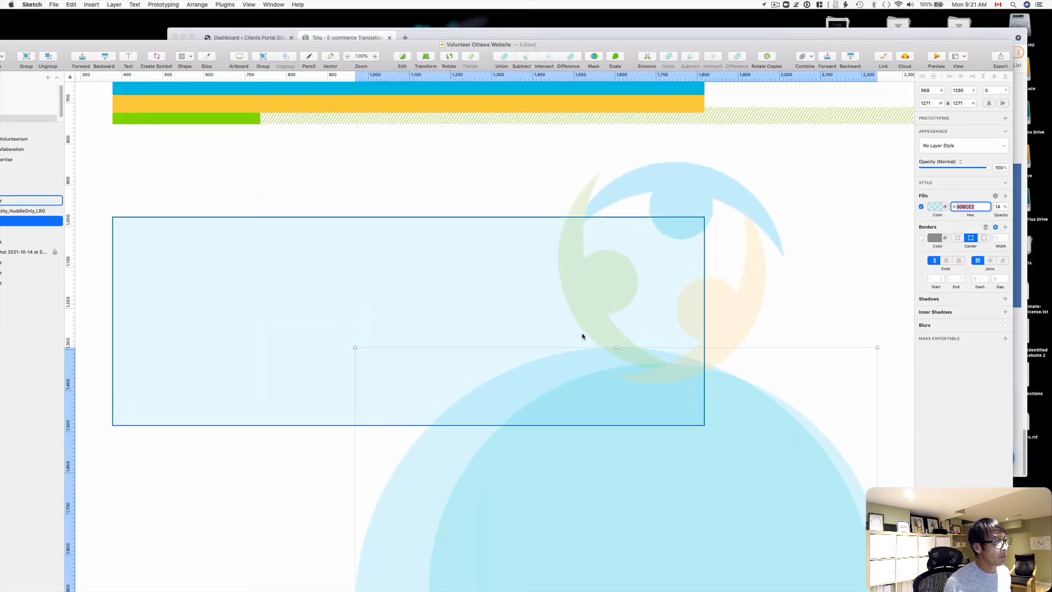
{"action": "scroll", "coordinate": [579, 338], "scroll_direction": "up", "scroll_amount": 2}
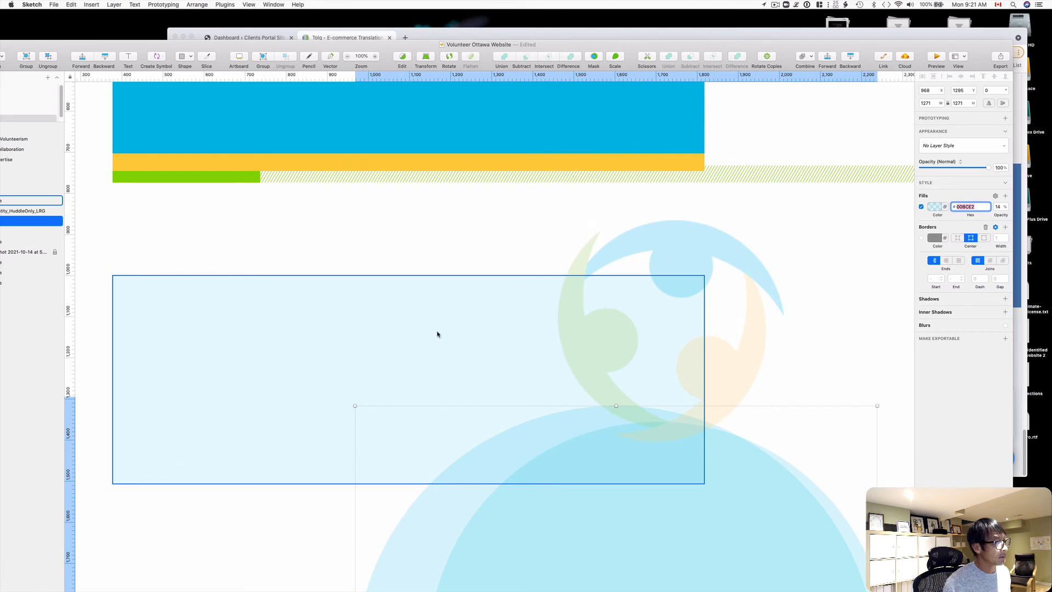
{"action": "scroll", "coordinate": [437, 334], "scroll_direction": "up", "scroll_amount": 2}
{"action": "scroll", "coordinate": [454, 340], "scroll_direction": "up", "scroll_amount": 4}
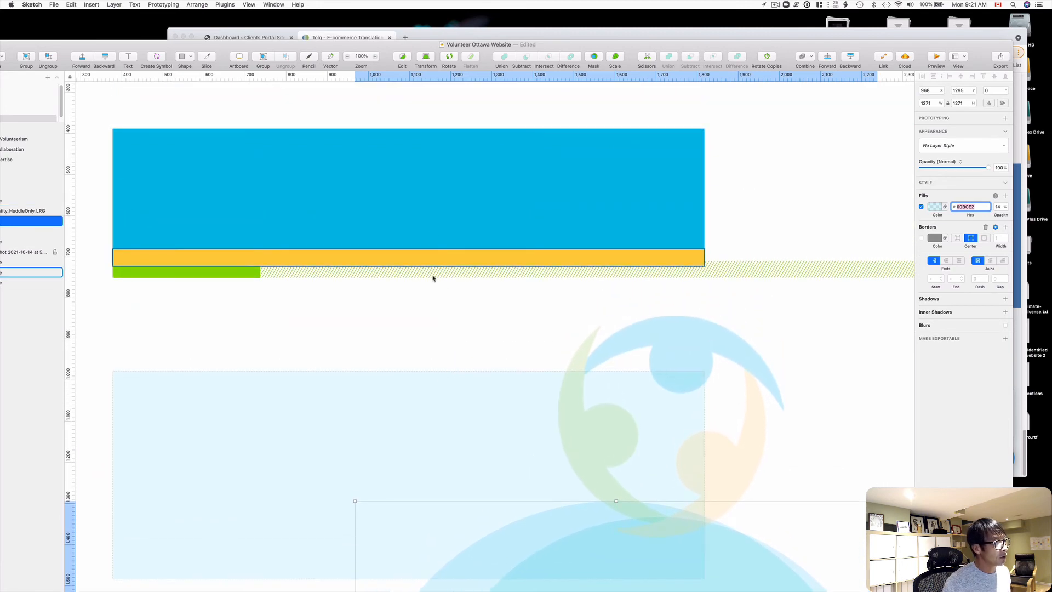
{"action": "scroll", "coordinate": [437, 299], "scroll_direction": "down", "scroll_amount": 12}
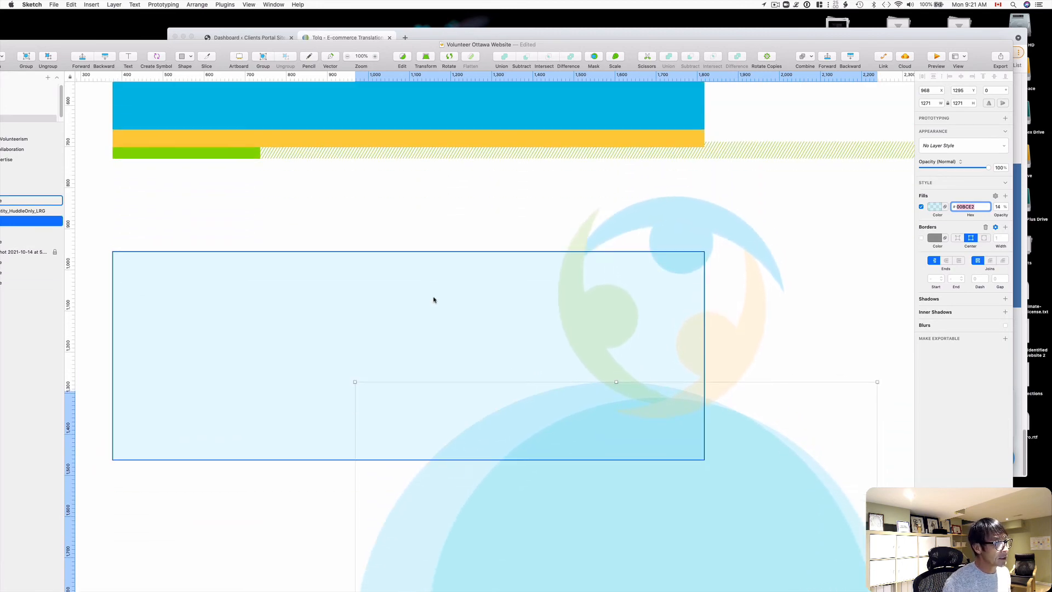
{"action": "scroll", "coordinate": [432, 298], "scroll_direction": "down", "scroll_amount": 2}
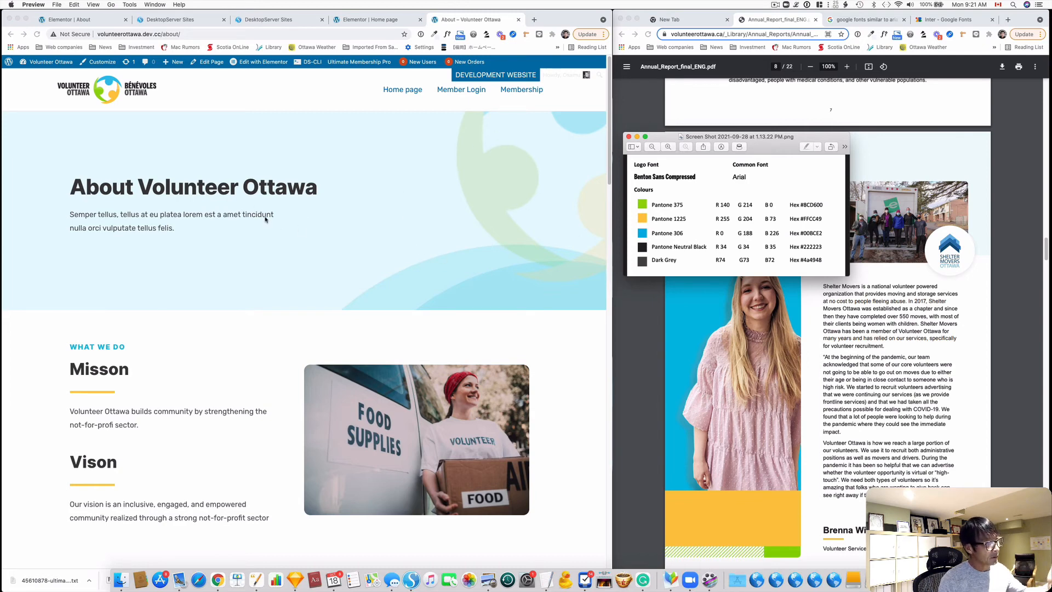
Step: Compare the About page's banner background with the annual report's page designs from Promoting Volunteerism to COVID-19 Support Training Sessions
{"action": "left_click", "coordinate": [881, 393]}
{"action": "scroll", "coordinate": [880, 393], "scroll_direction": "down", "scroll_amount": 20}
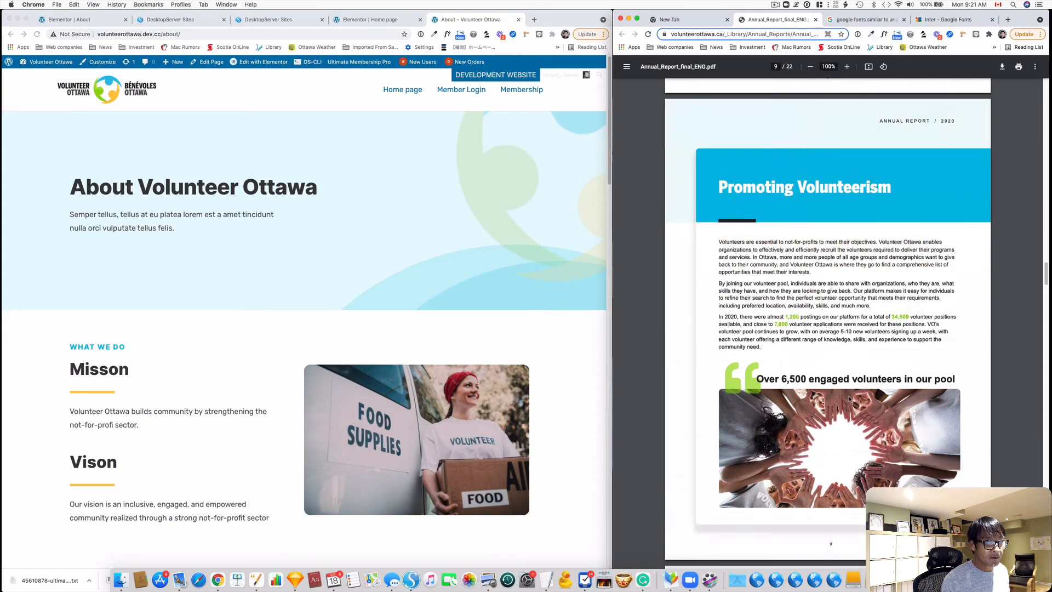
{"action": "scroll", "coordinate": [918, 255], "scroll_direction": "up", "scroll_amount": 3}
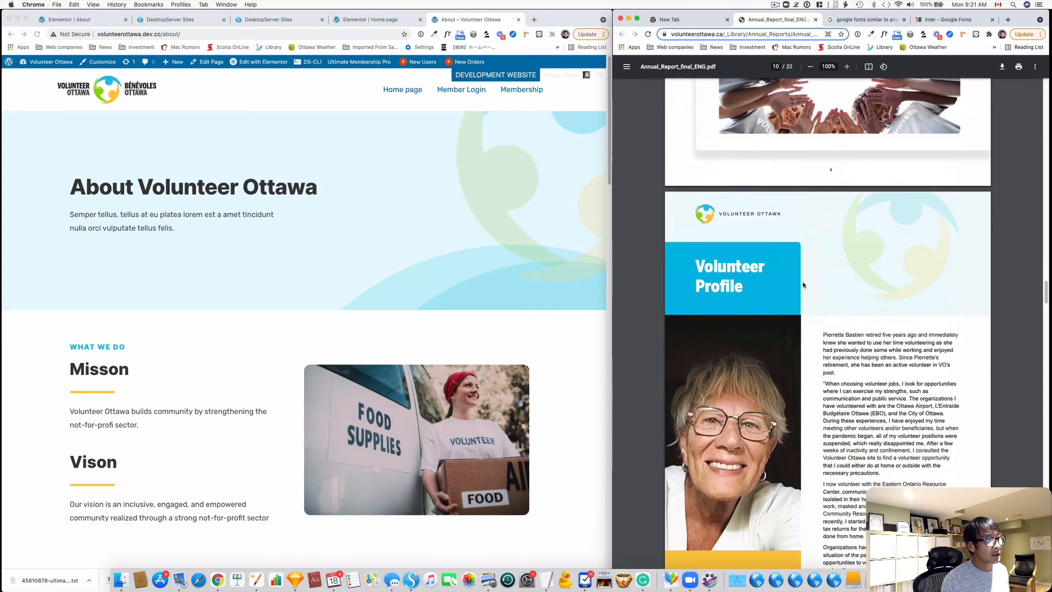
{"action": "scroll", "coordinate": [887, 280], "scroll_direction": "down", "scroll_amount": 8}
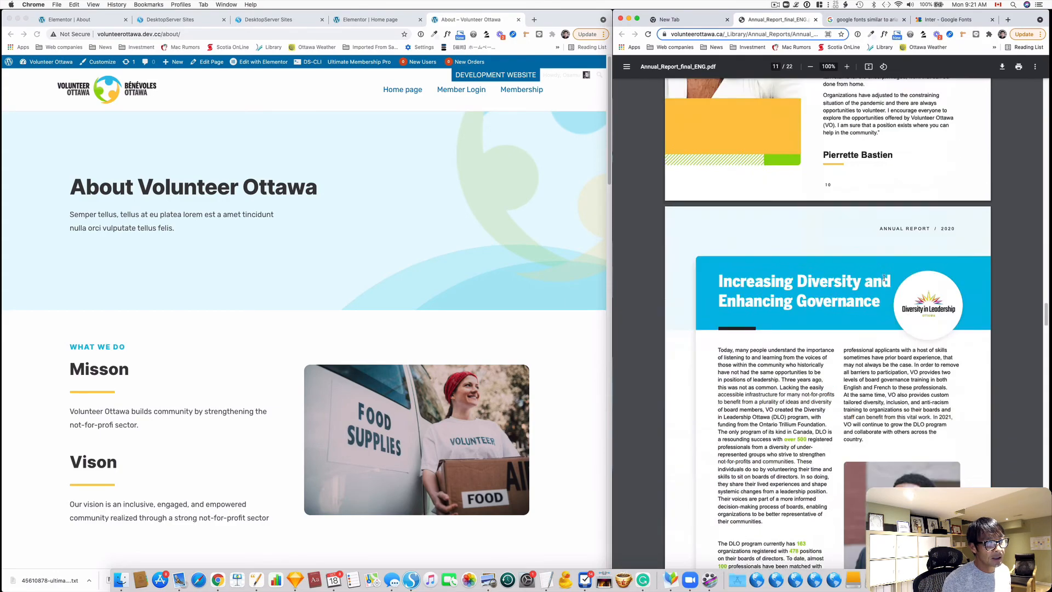
{"action": "scroll", "coordinate": [883, 278], "scroll_direction": "down", "scroll_amount": 15}
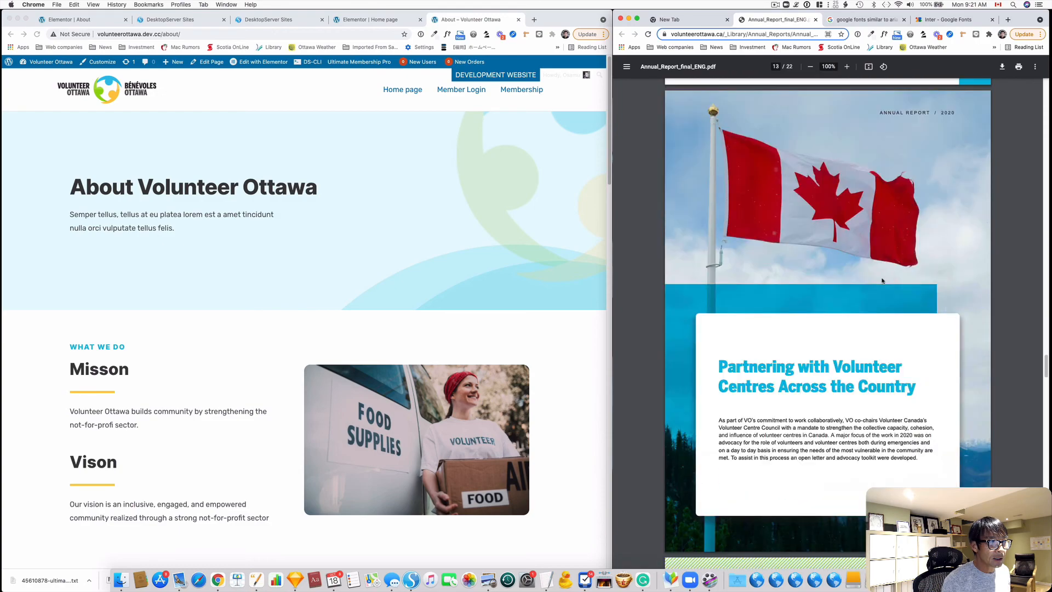
{"action": "scroll", "coordinate": [882, 280], "scroll_direction": "down", "scroll_amount": 15}
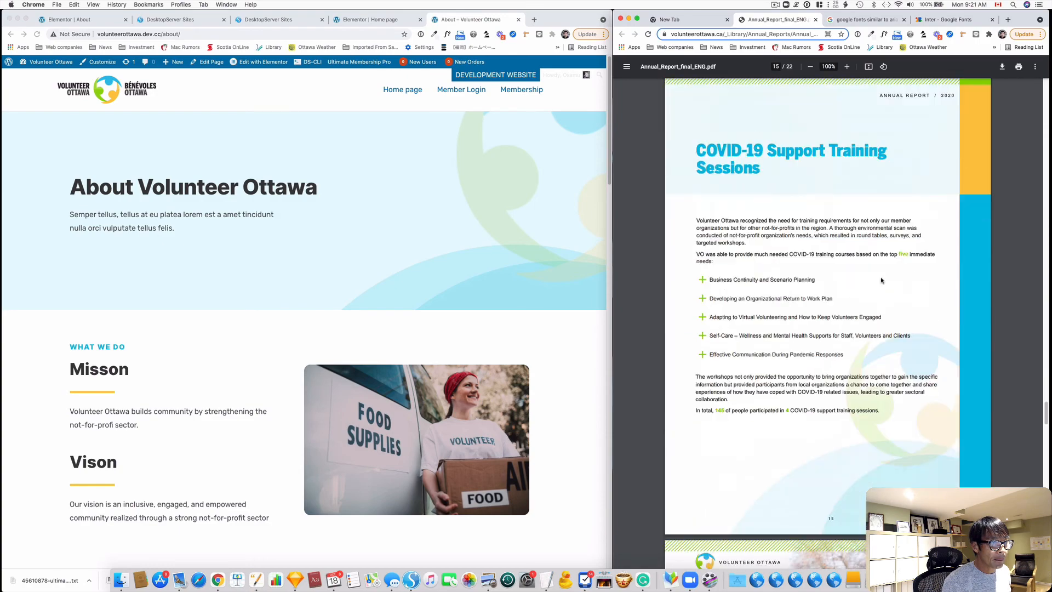
{"action": "scroll", "coordinate": [881, 280], "scroll_direction": "down", "scroll_amount": 4}
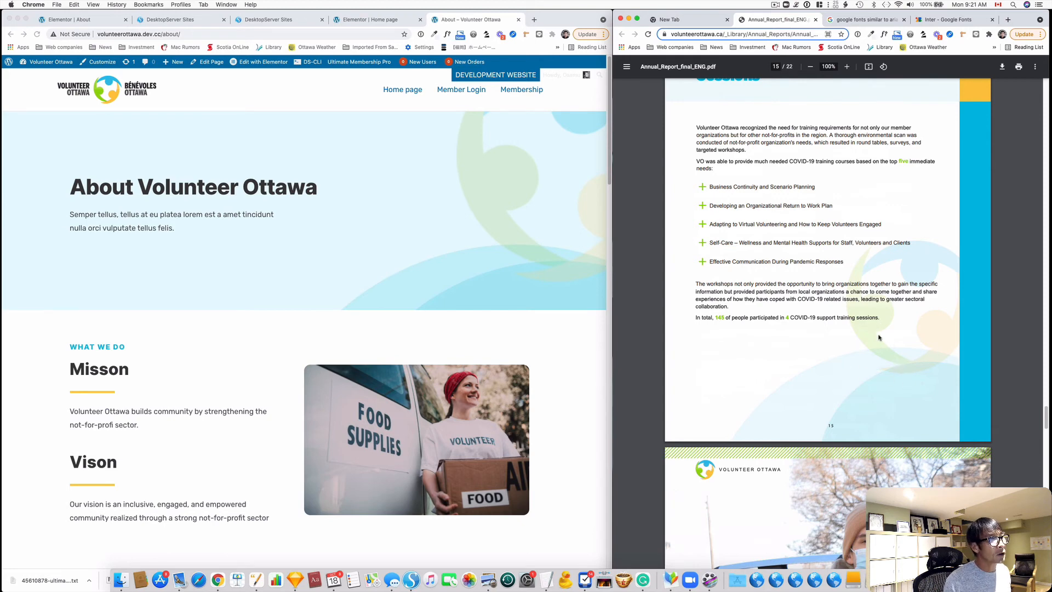
{"action": "scroll", "coordinate": [877, 340], "scroll_direction": "up", "scroll_amount": 1}
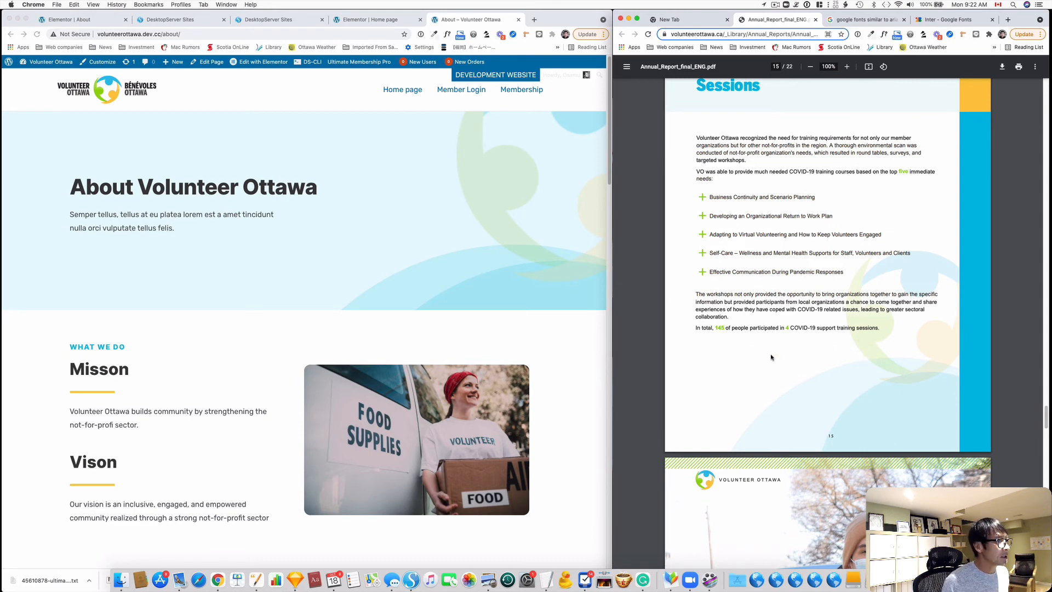
{"action": "scroll", "coordinate": [771, 356], "scroll_direction": "down", "scroll_amount": 3}
{"action": "scroll", "coordinate": [586, 381], "scroll_direction": "down", "scroll_amount": 2}
Step: Review the About page's mission and vision, Our Network figures and Areas of Focus overlapping circles
{"action": "scroll", "coordinate": [586, 382], "scroll_direction": "down", "scroll_amount": 1}
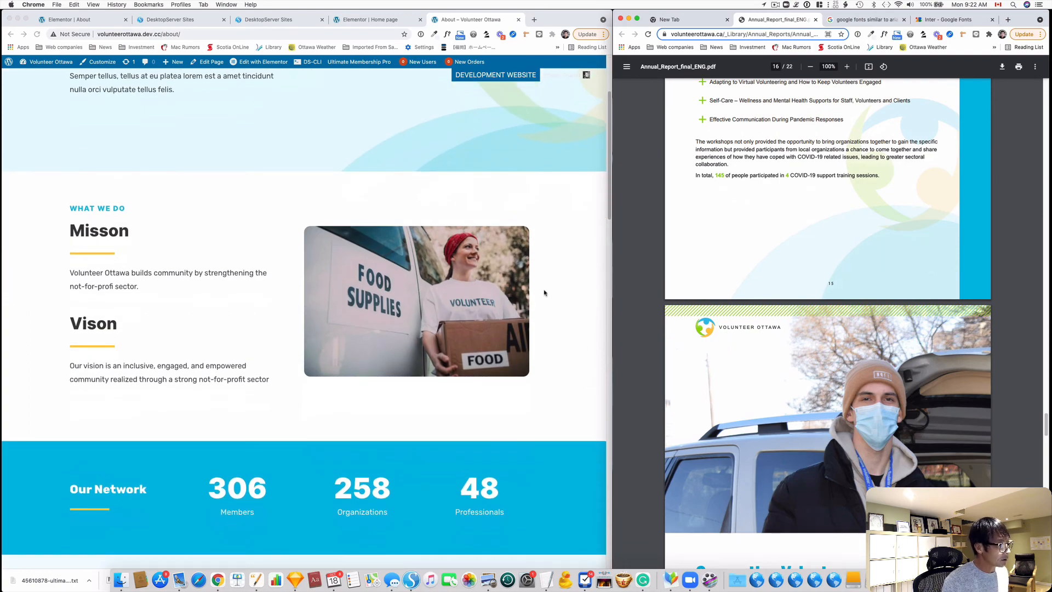
{"action": "scroll", "coordinate": [538, 328], "scroll_direction": "down", "scroll_amount": 5}
{"action": "scroll", "coordinate": [536, 326], "scroll_direction": "down", "scroll_amount": 2}
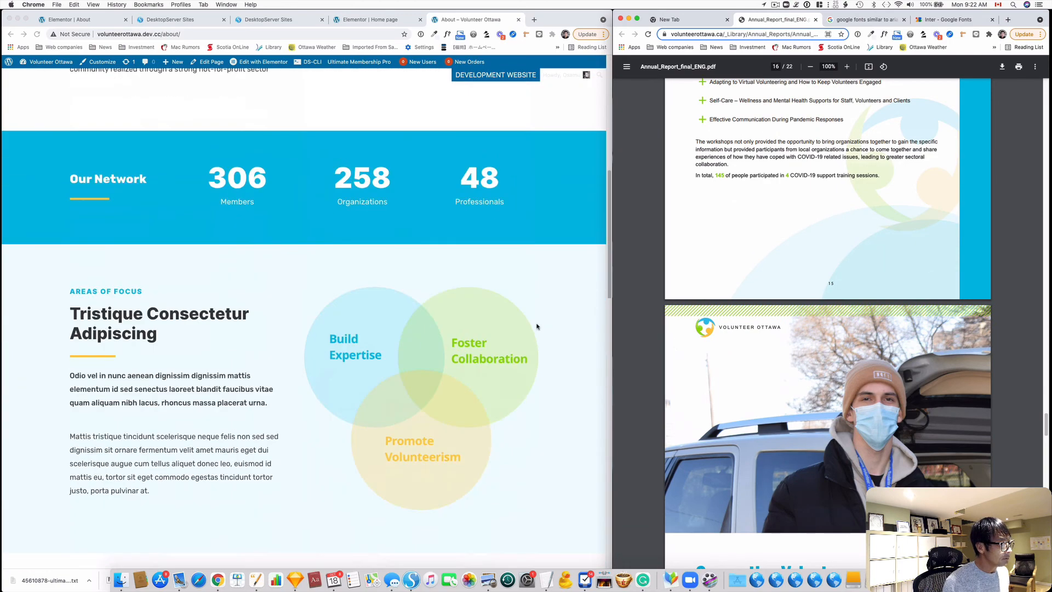
{"action": "scroll", "coordinate": [205, 359], "scroll_direction": "down", "scroll_amount": 3}
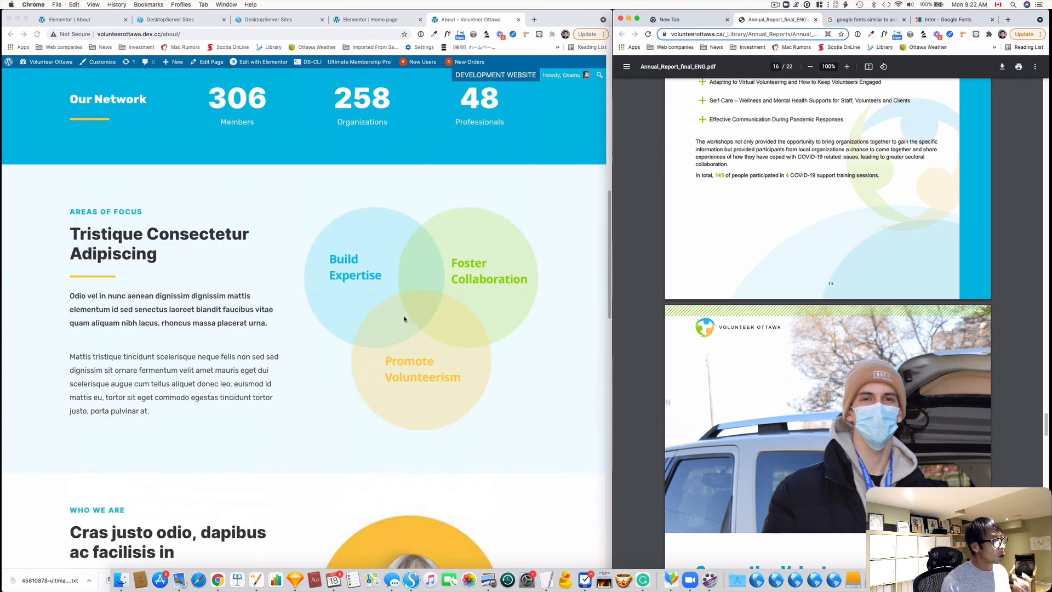
{"action": "scroll", "coordinate": [427, 347], "scroll_direction": "down", "scroll_amount": 1}
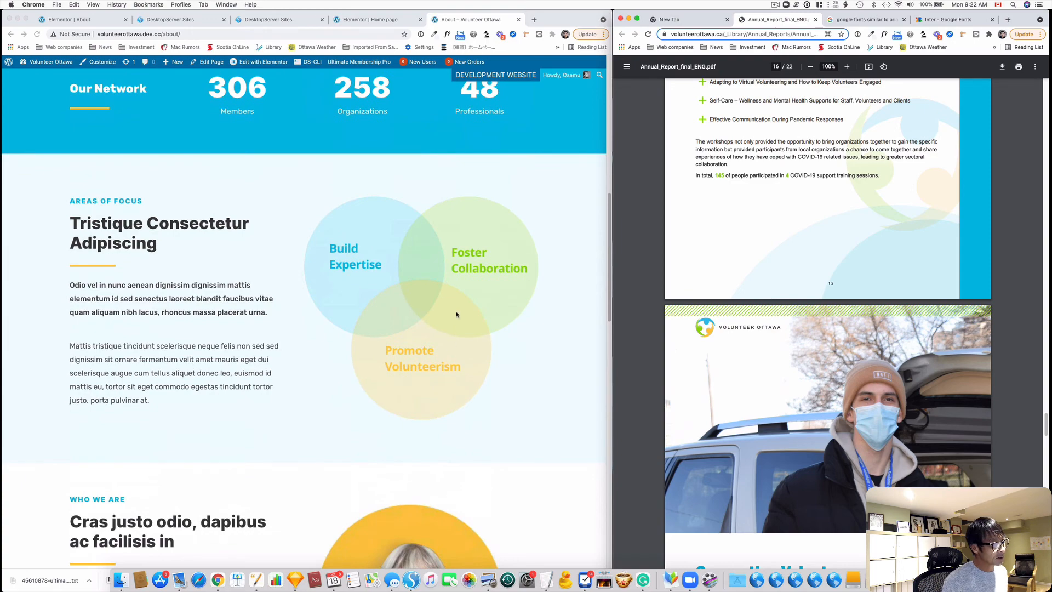
Step: Review the rest of the About page, from the Who We Are profiles to the Our Funders and Supporters logos and footer
{"action": "scroll", "coordinate": [460, 340], "scroll_direction": "down", "scroll_amount": 5}
{"action": "scroll", "coordinate": [463, 342], "scroll_direction": "up", "scroll_amount": 9}
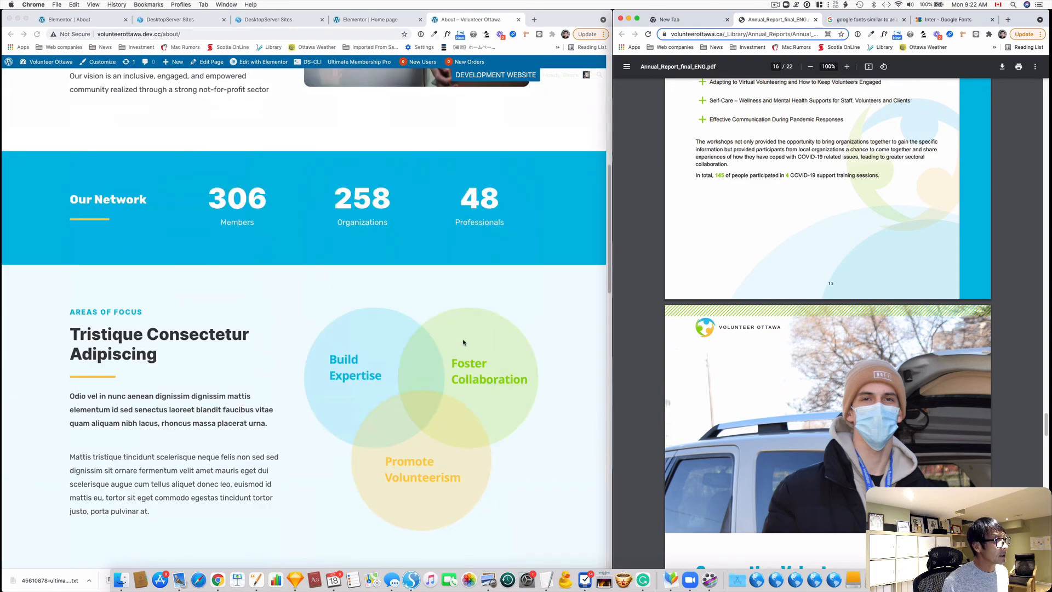
{"action": "scroll", "coordinate": [460, 340], "scroll_direction": "up", "scroll_amount": 15}
{"action": "scroll", "coordinate": [507, 268], "scroll_direction": "down", "scroll_amount": 20}
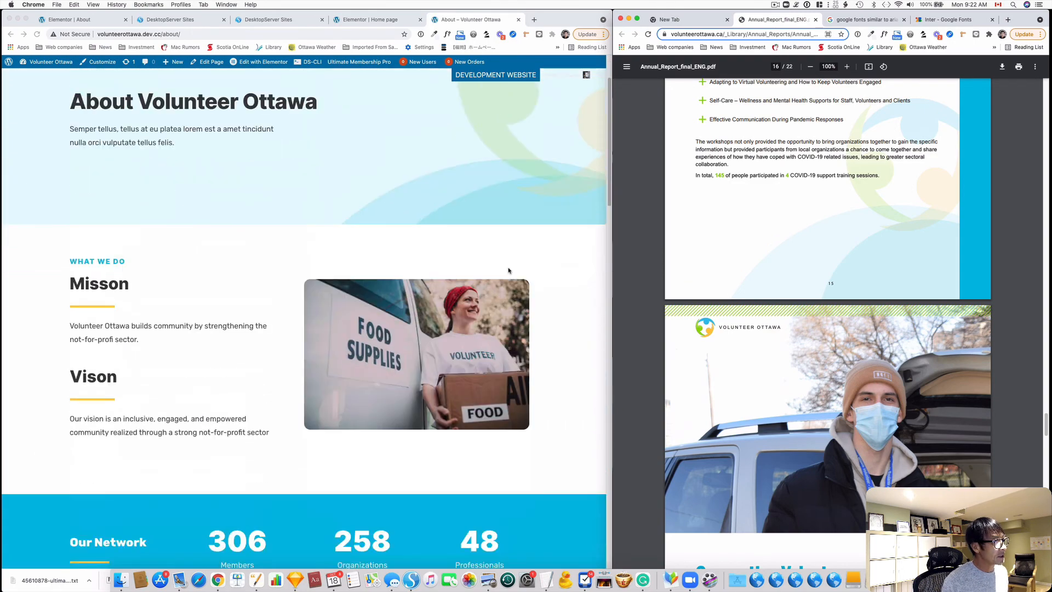
{"action": "scroll", "coordinate": [509, 276], "scroll_direction": "down", "scroll_amount": 6}
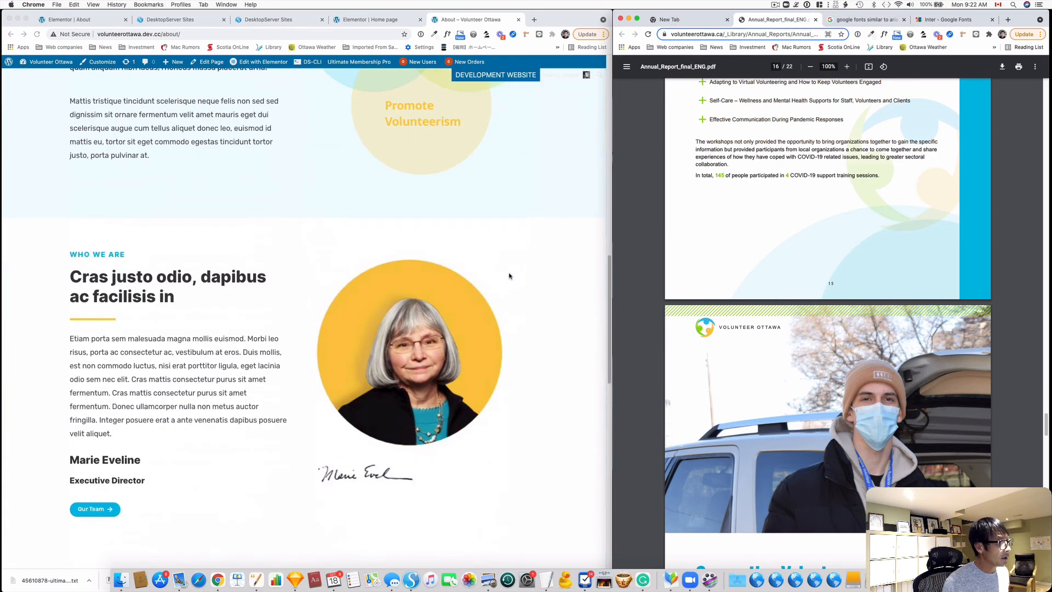
{"action": "scroll", "coordinate": [508, 275], "scroll_direction": "down", "scroll_amount": 2}
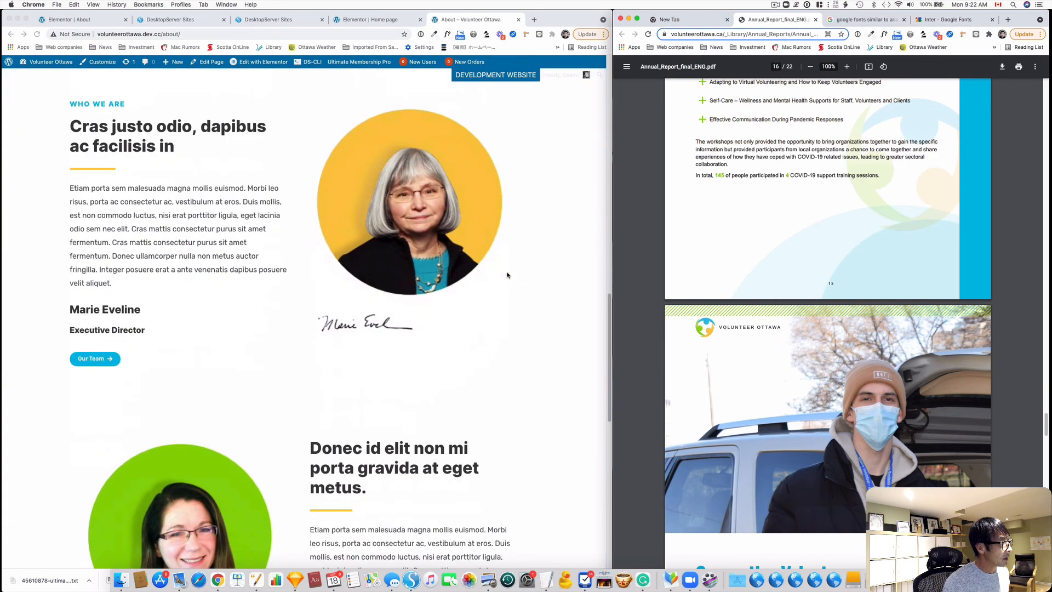
{"action": "scroll", "coordinate": [507, 275], "scroll_direction": "down", "scroll_amount": 12}
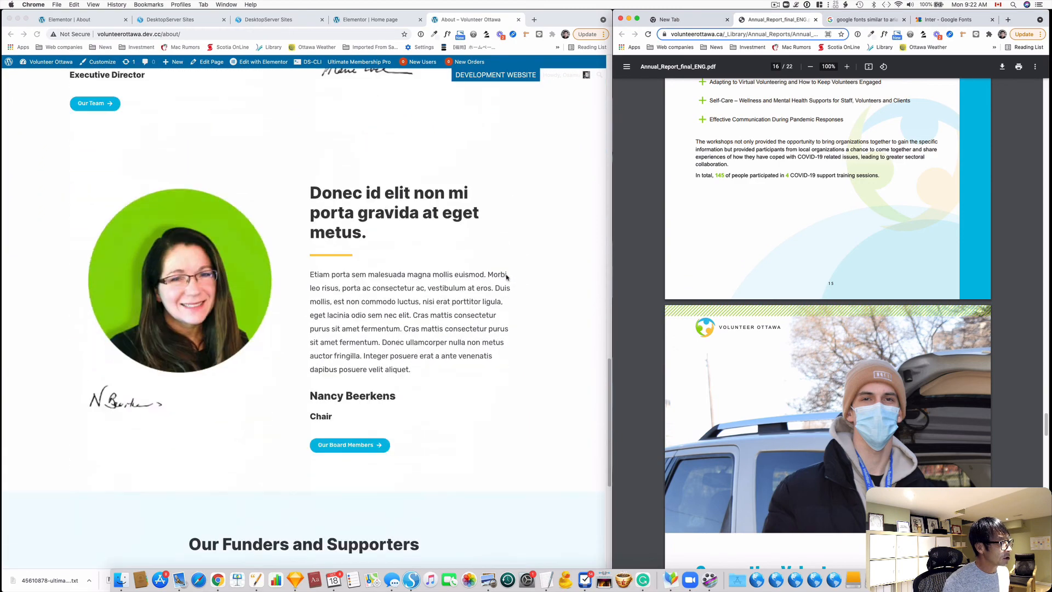
{"action": "scroll", "coordinate": [505, 278], "scroll_direction": "down", "scroll_amount": 5}
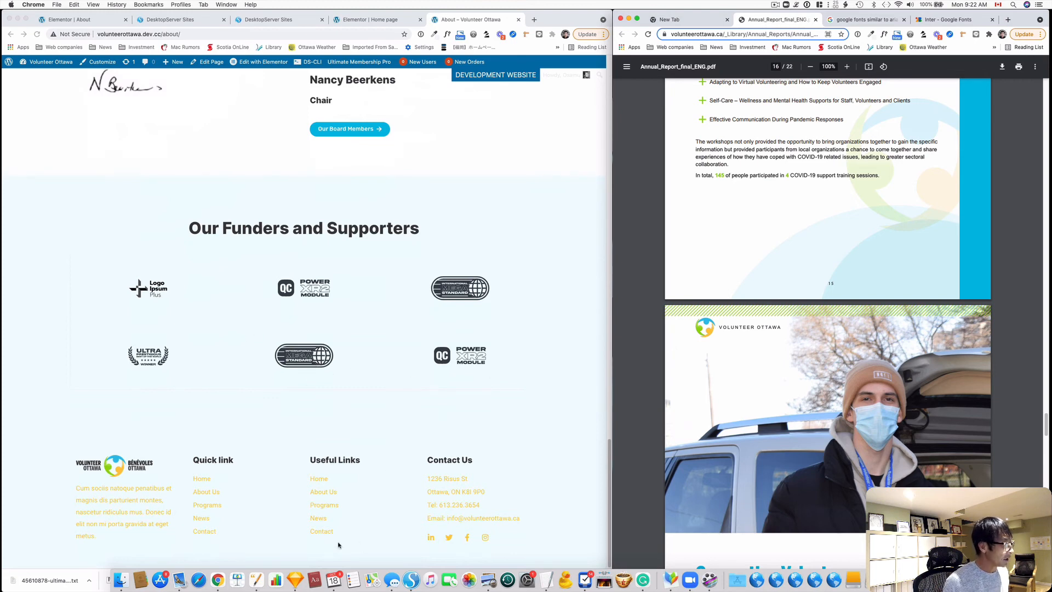
{"action": "scroll", "coordinate": [381, 519], "scroll_direction": "up", "scroll_amount": 5}
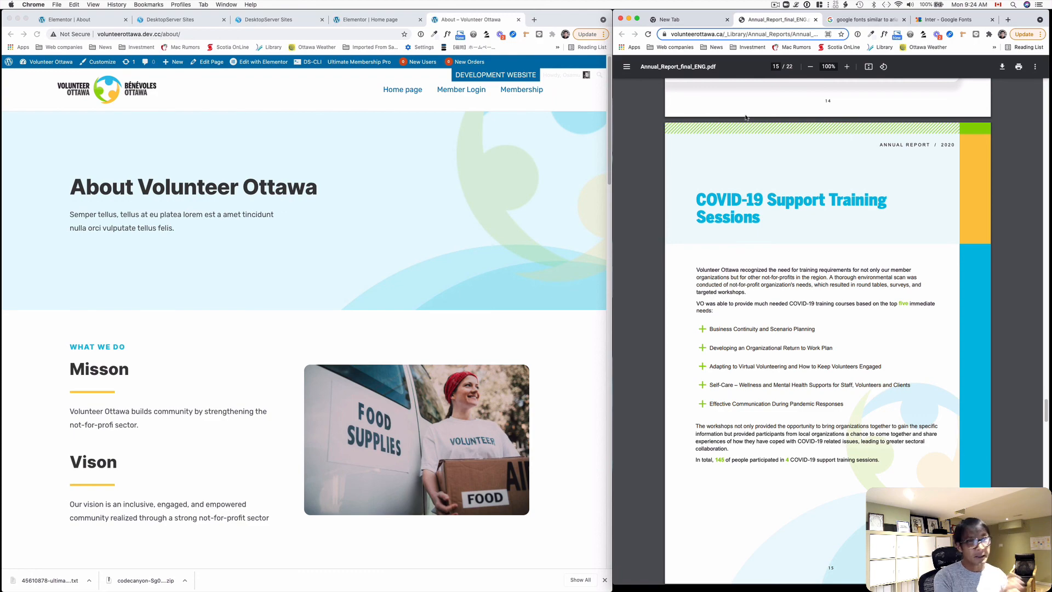
Step: Examine the annual report's Extending Our Services in a Time of Need and COVID-19 Support Training Sessions page layouts beside the About banner
{"action": "scroll", "coordinate": [785, 180], "scroll_direction": "up", "scroll_amount": 10}
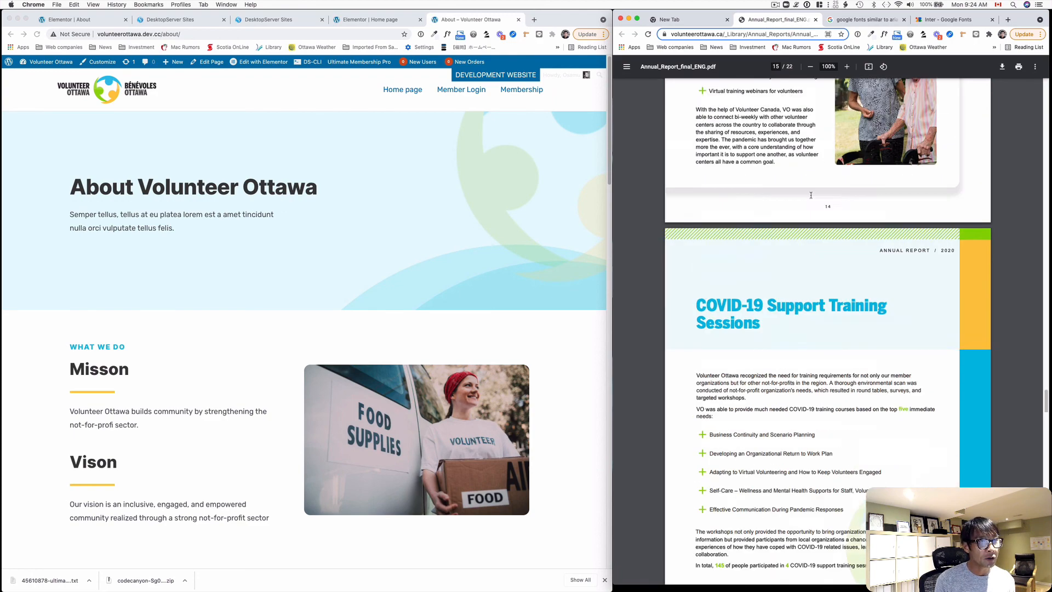
{"action": "scroll", "coordinate": [786, 180], "scroll_direction": "down", "scroll_amount": 10}
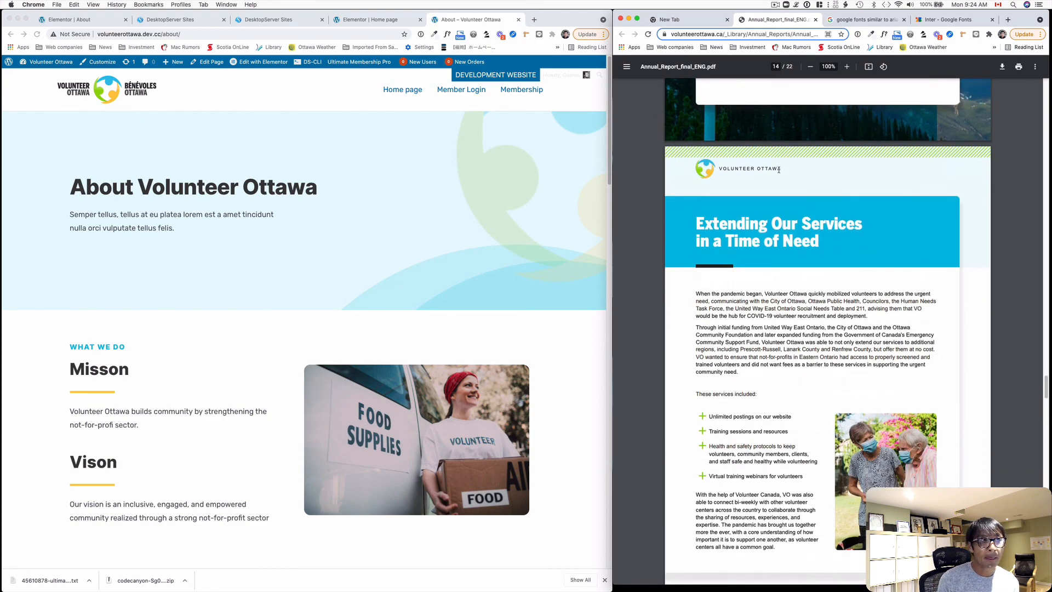
{"action": "scroll", "coordinate": [778, 171], "scroll_direction": "down", "scroll_amount": 10}
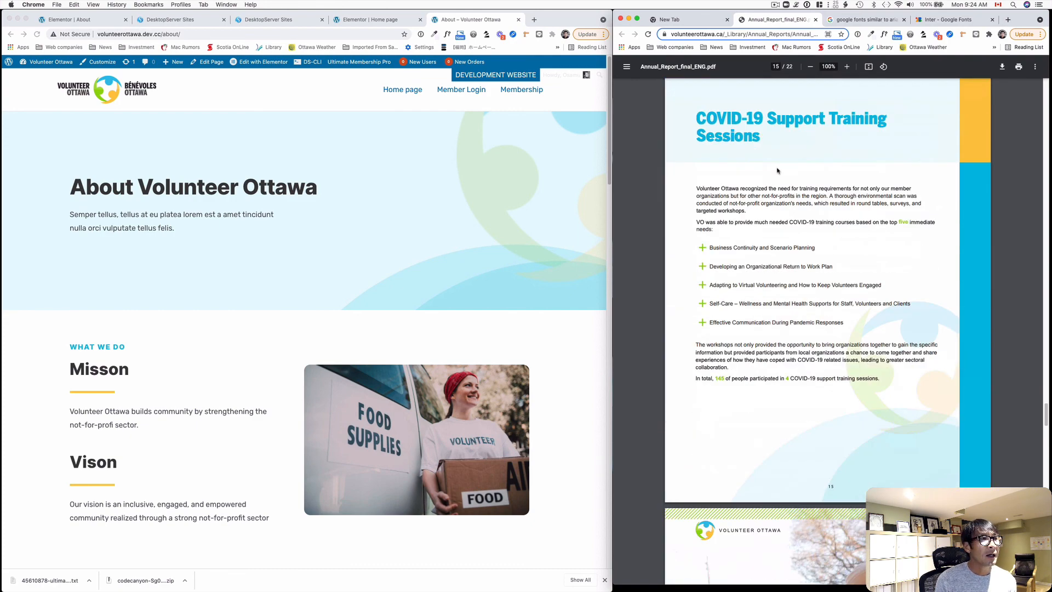